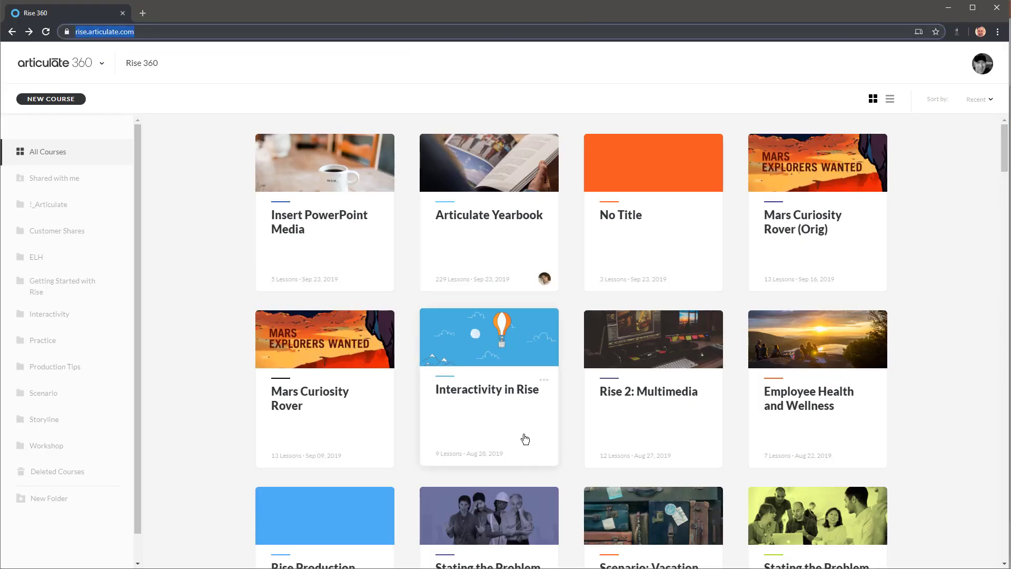
Open the Insert PowerPoint Media course, preview it and start its first lesson.
left_click(293, 219)
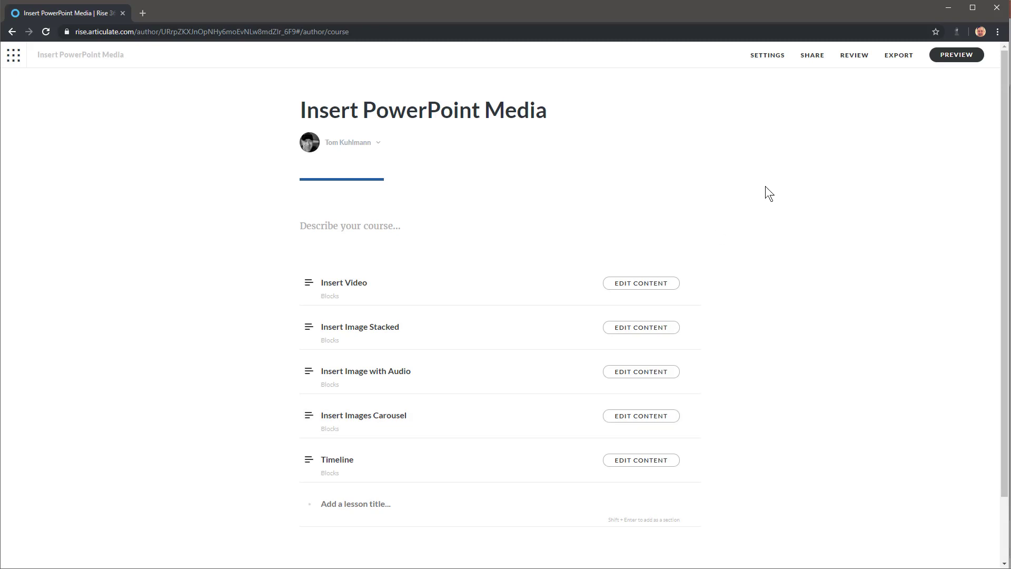
left_click(956, 56)
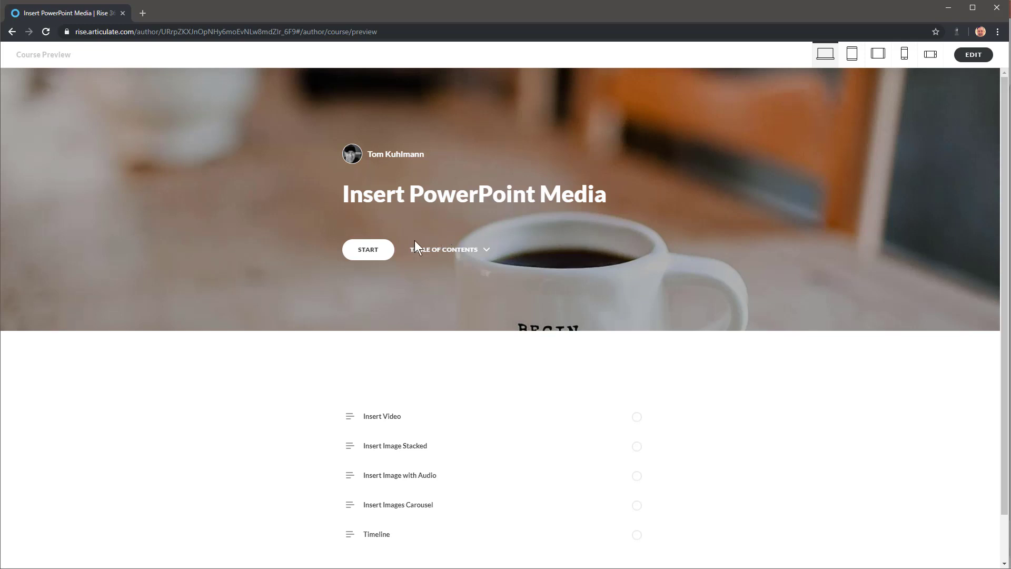
left_click(378, 254)
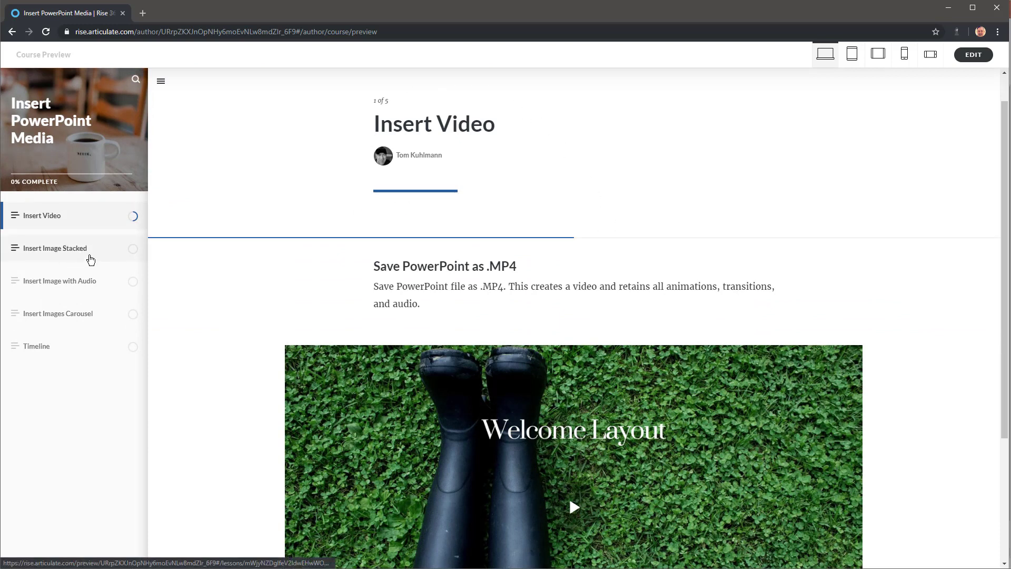
Go to the Insert Image Stacked lesson and examine its stacked slide images through to the end.
left_click(45, 255)
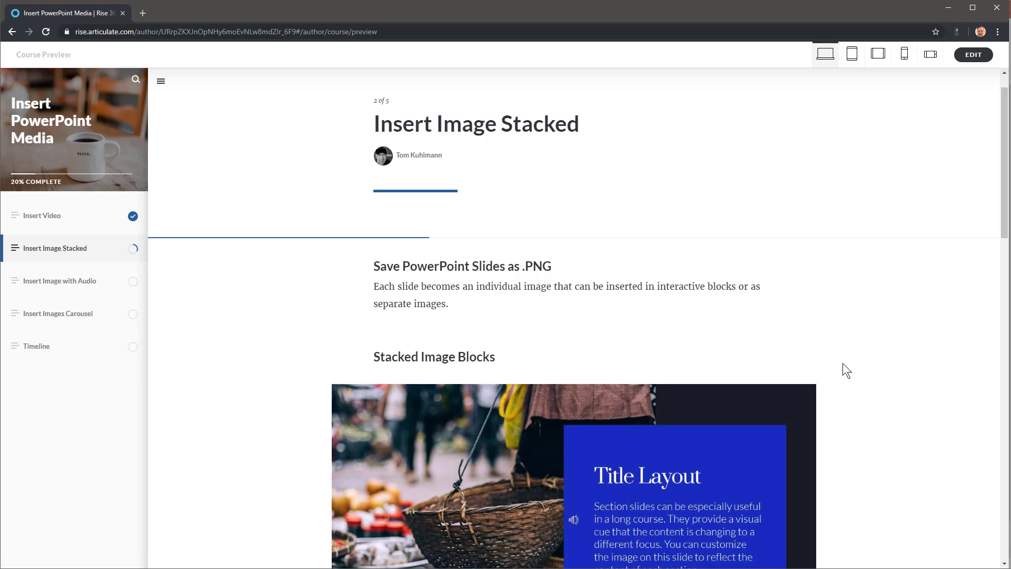
scroll(842, 364, "down", 4)
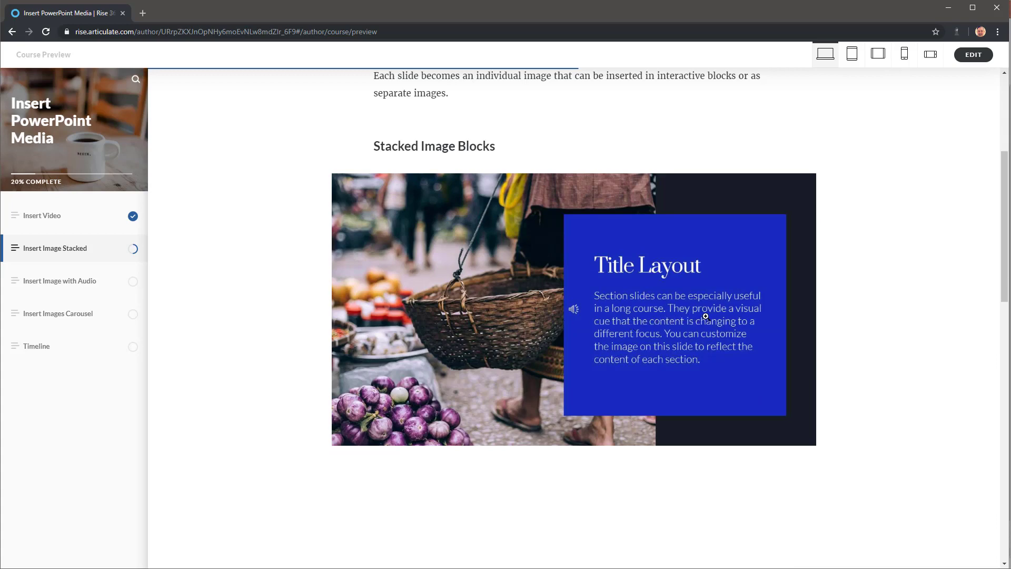
scroll(745, 310, "down", 4)
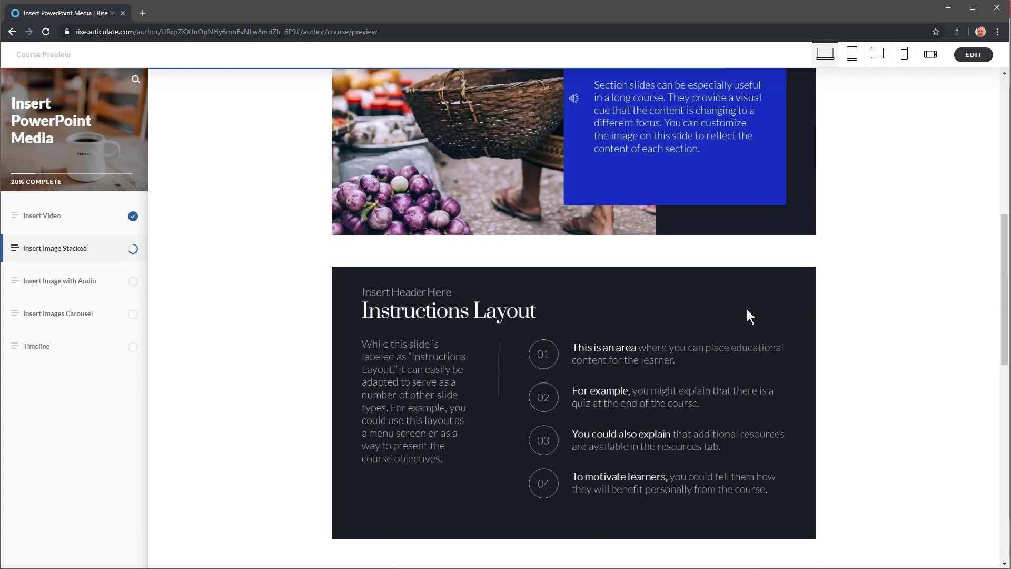
scroll(874, 323, "down", 5)
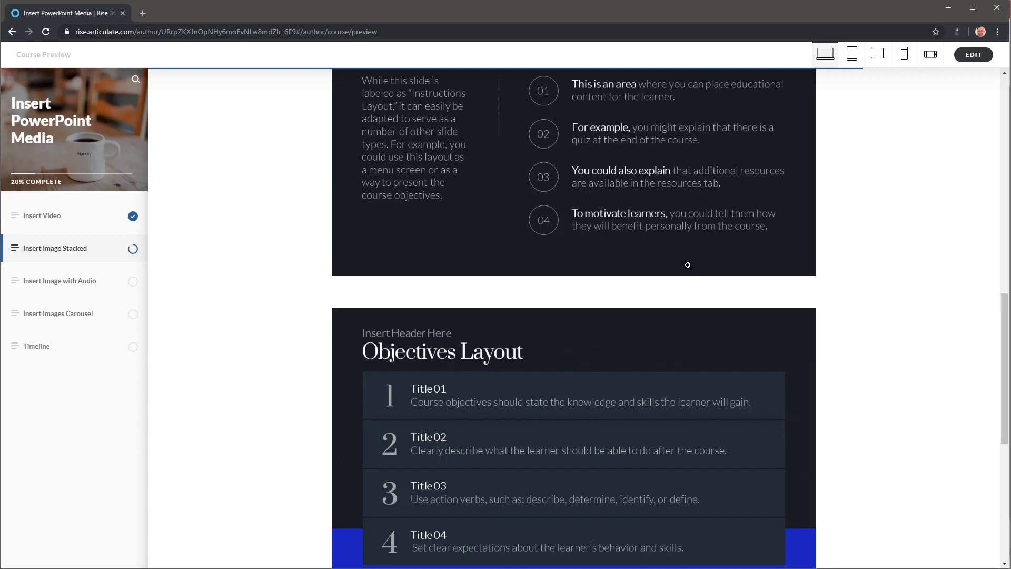
scroll(687, 266, "down", 4)
scroll(683, 264, "down", 2)
scroll(683, 263, "down", 2)
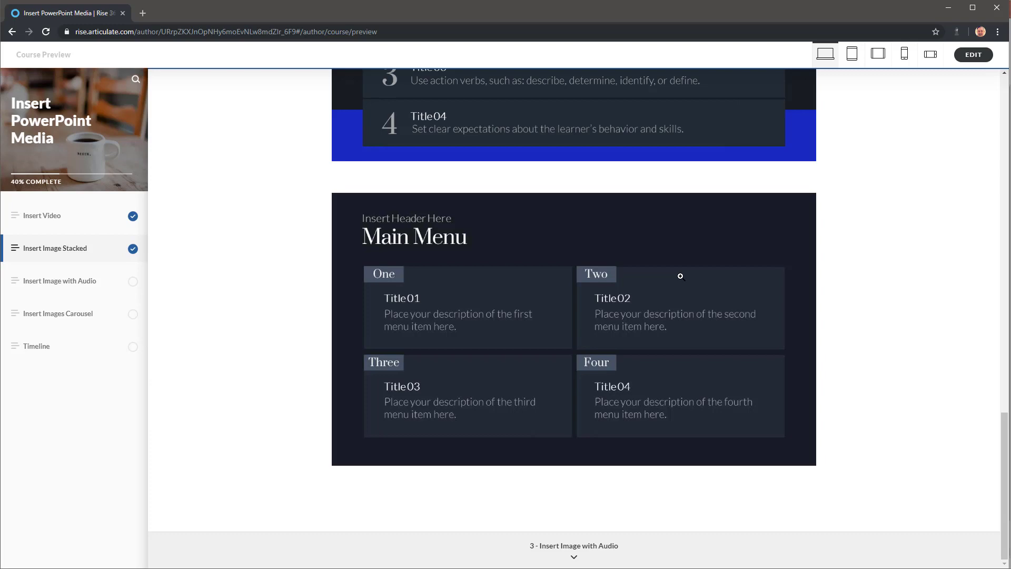
Go to the Insert Image with Audio lesson and try the audio player beneath the first slide image.
left_click(591, 551)
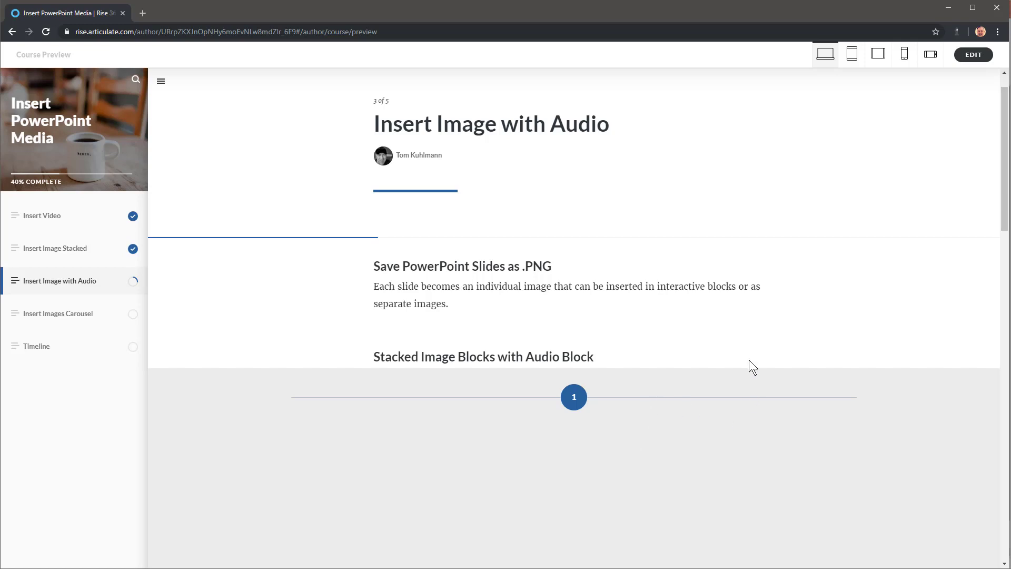
scroll(675, 253, "down", 4)
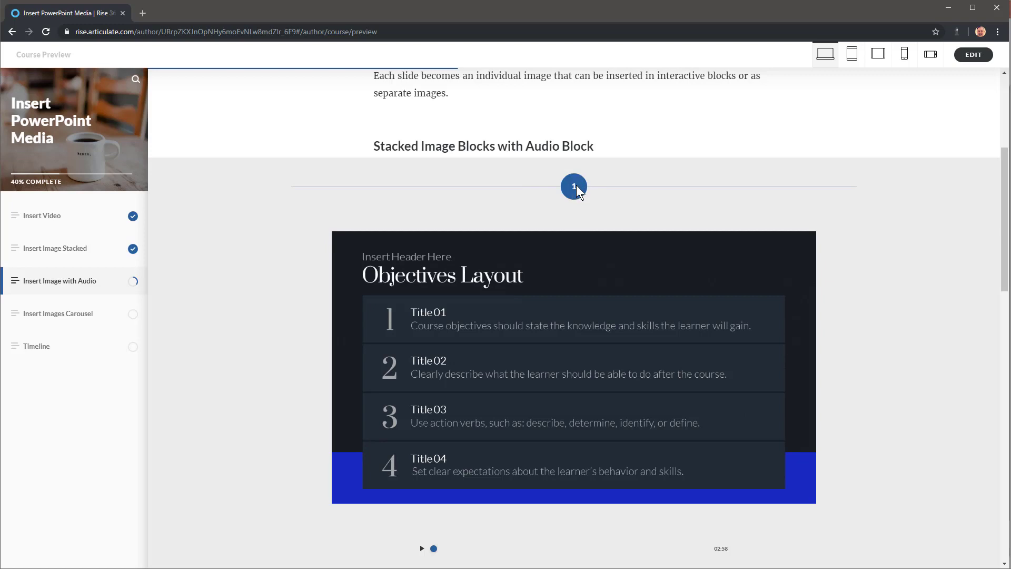
scroll(576, 185, "down", 1)
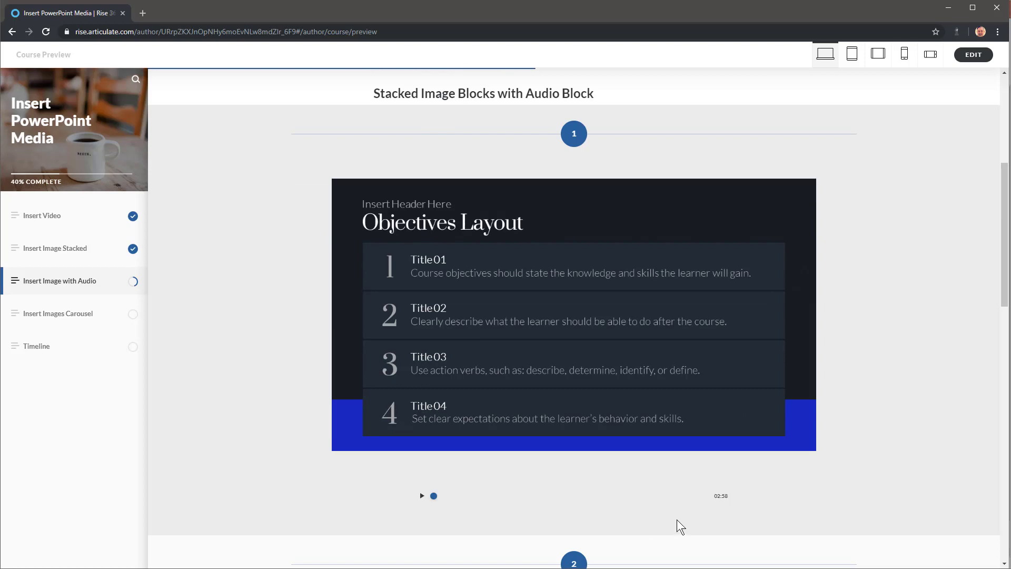
left_click(442, 497)
mouse_move(466, 501)
left_mouse_down()
mouse_move(600, 507)
mouse_move(462, 507)
left_mouse_up()
left_click(422, 496)
Examine sections 2 and 3 of the Insert Image with Audio lesson, with their slide images and audio players.
scroll(606, 447, "down", 5)
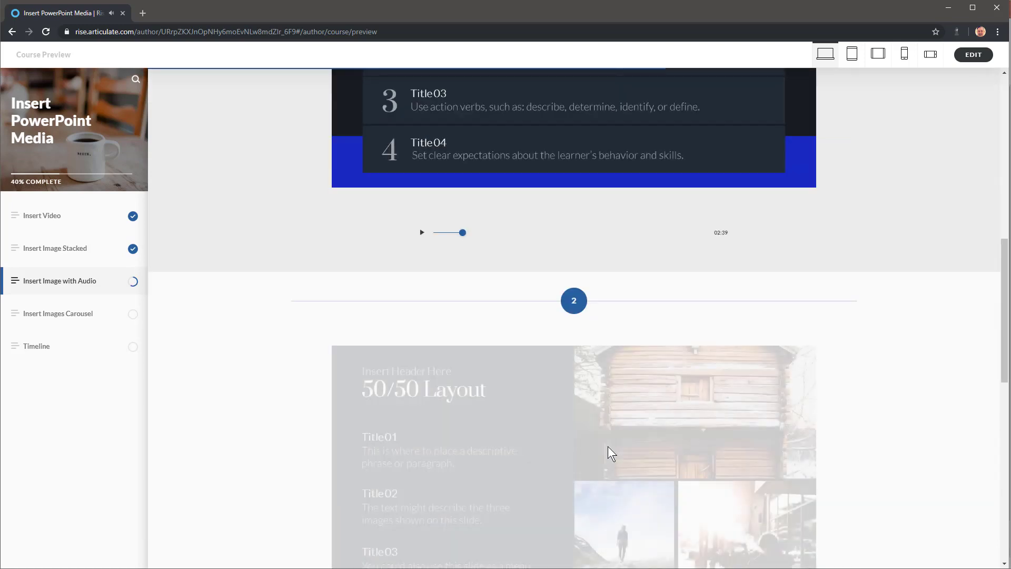
scroll(611, 453, "down", 2)
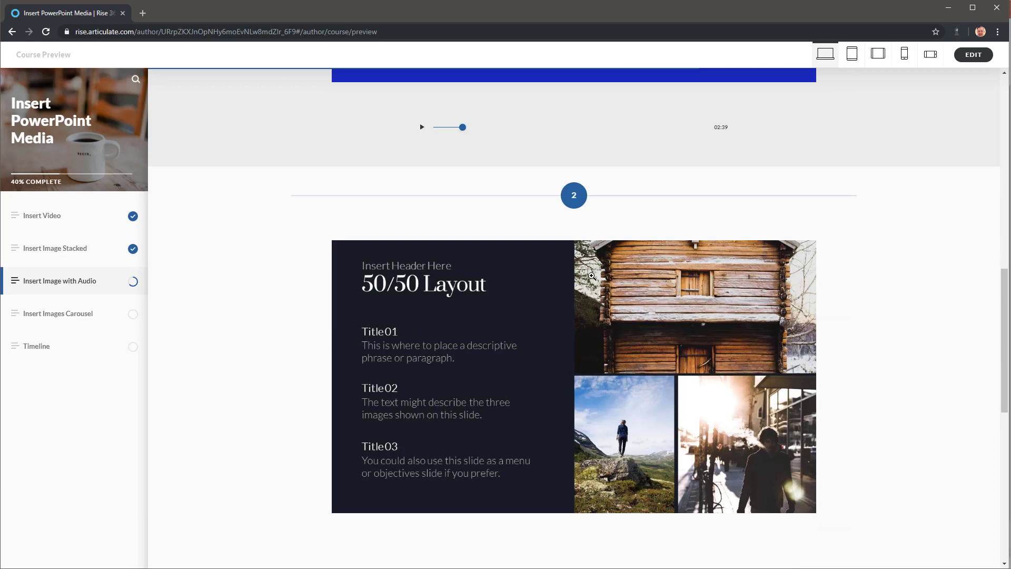
scroll(592, 276, "down", 3)
scroll(592, 412, "down", 3)
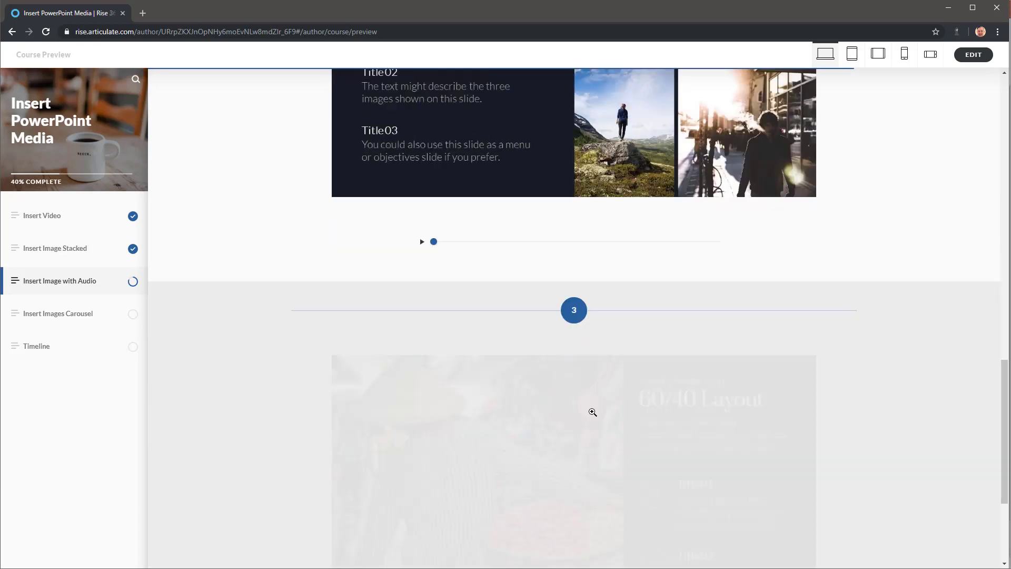
scroll(593, 412, "down", 3)
scroll(592, 412, "down", 1)
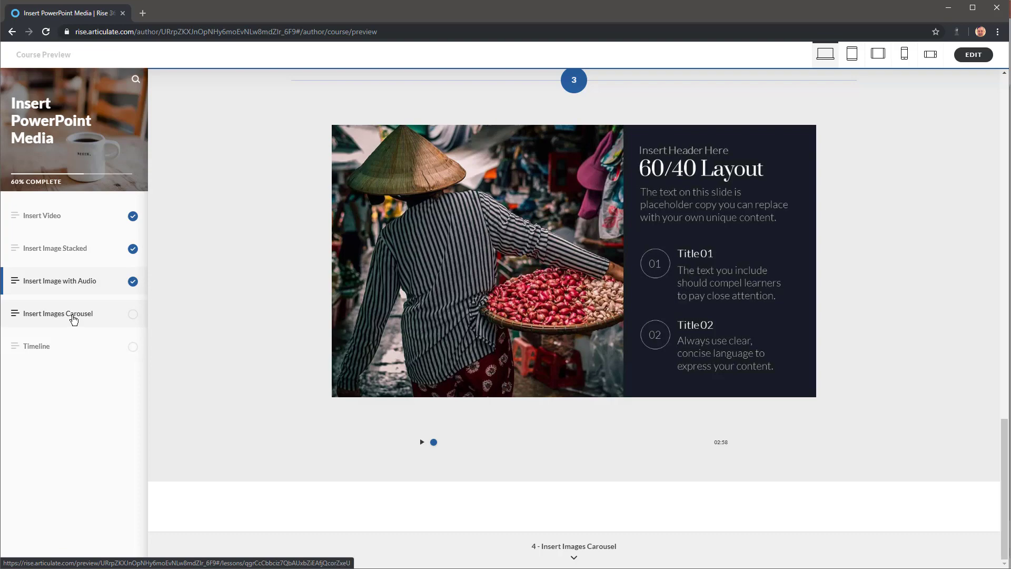
Go to the Insert Images Carousel lesson and advance the image carousel three slides from the Welcome Layout.
left_click(74, 319)
scroll(735, 309, "down", 4)
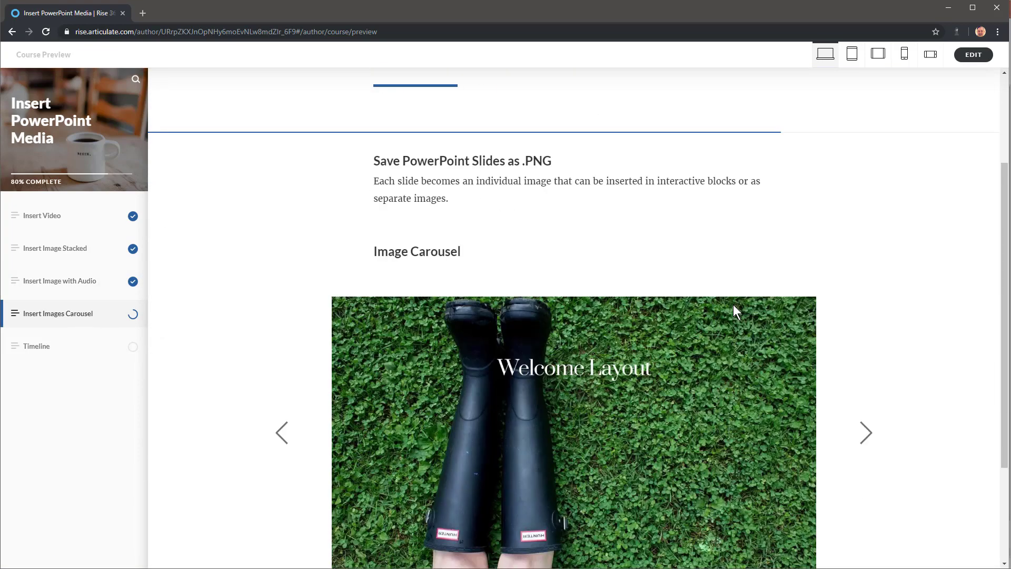
scroll(426, 142, "up", 1)
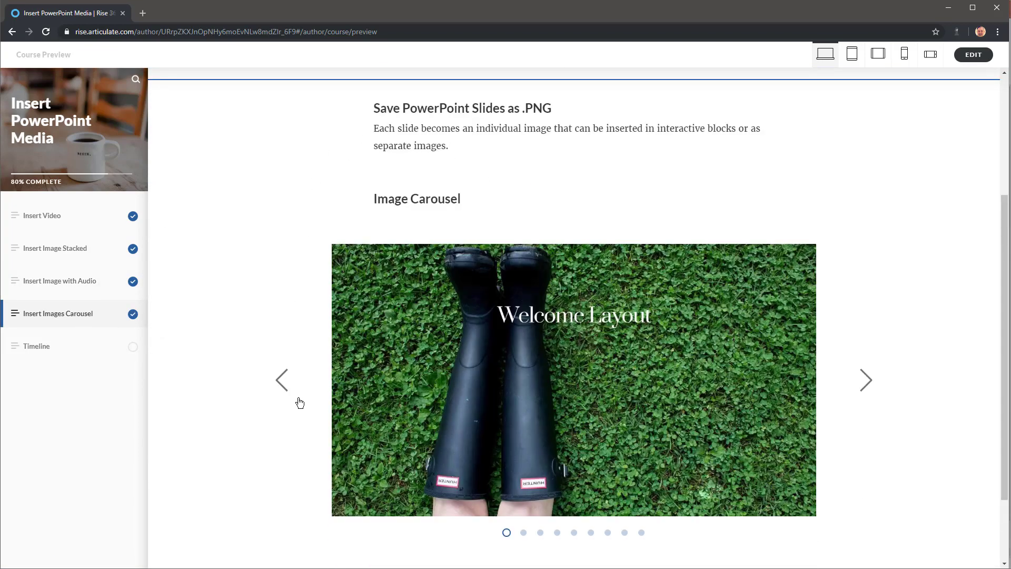
scroll(300, 382, "down", 1)
scroll(864, 342, "up", 1)
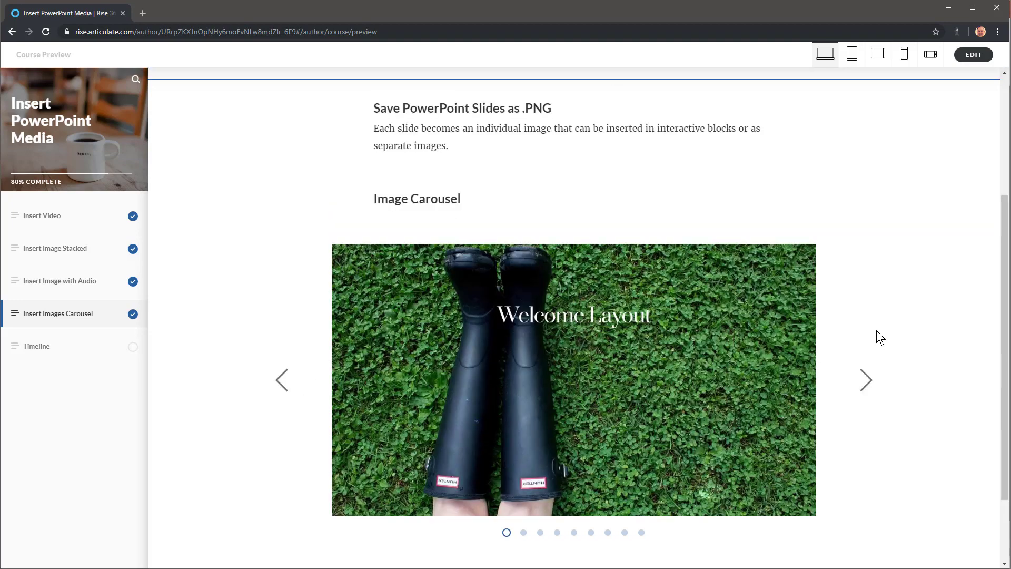
left_click(872, 382)
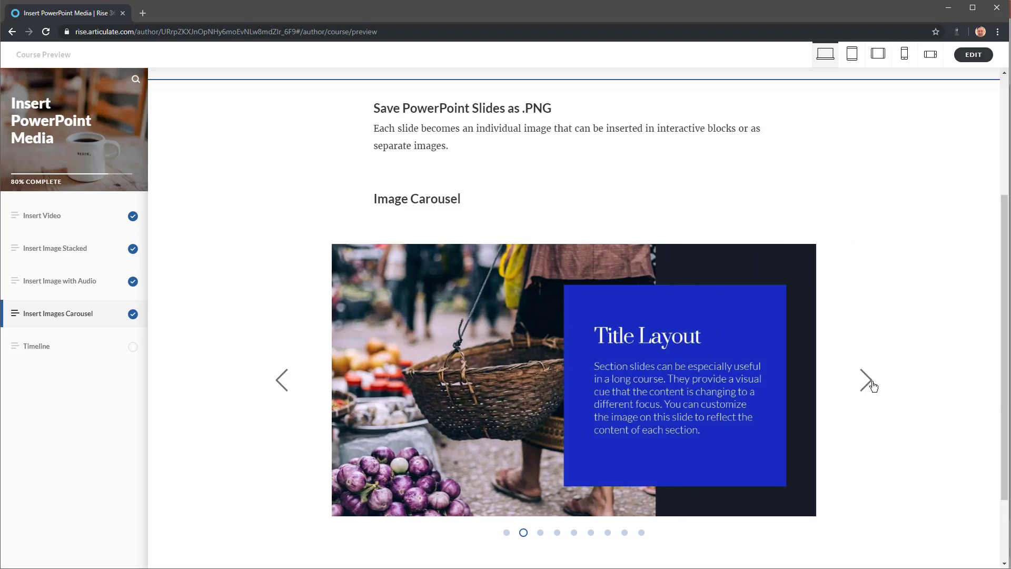
left_click(873, 386)
left_click(872, 387)
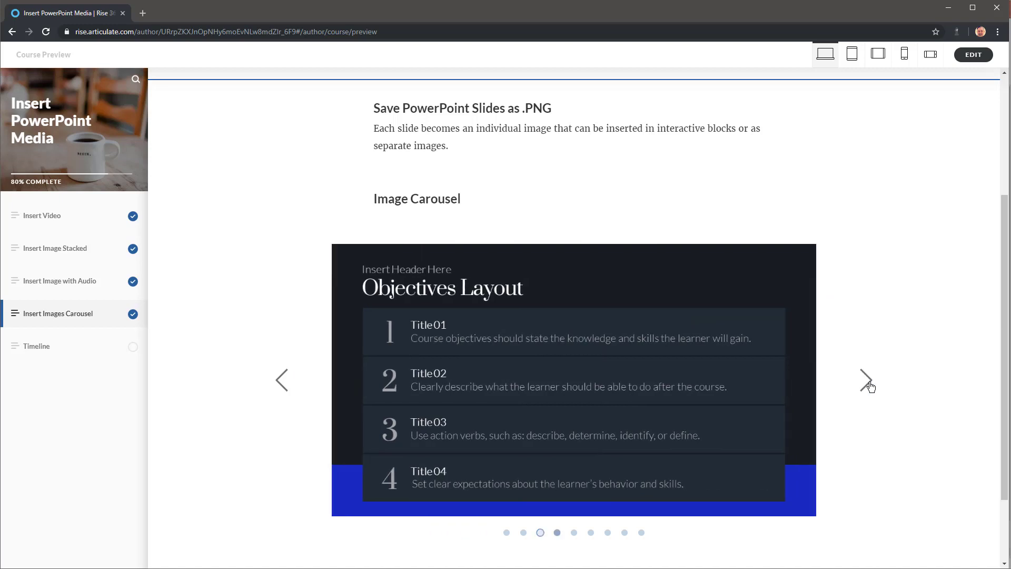
Go to the Timeline lesson and examine how its timeline entries pair slide images with audio.
left_click(51, 354)
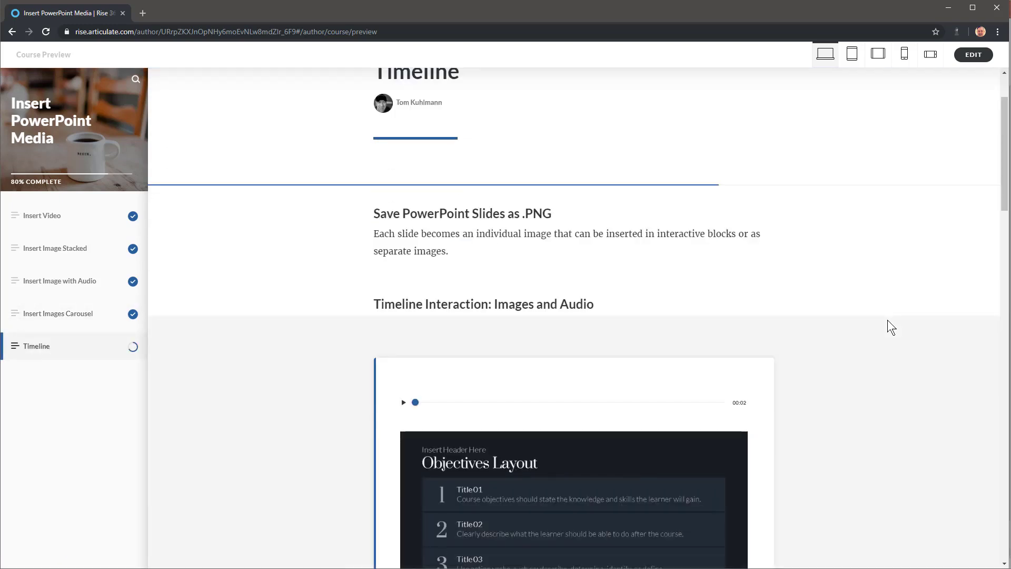
scroll(887, 320, "down", 2)
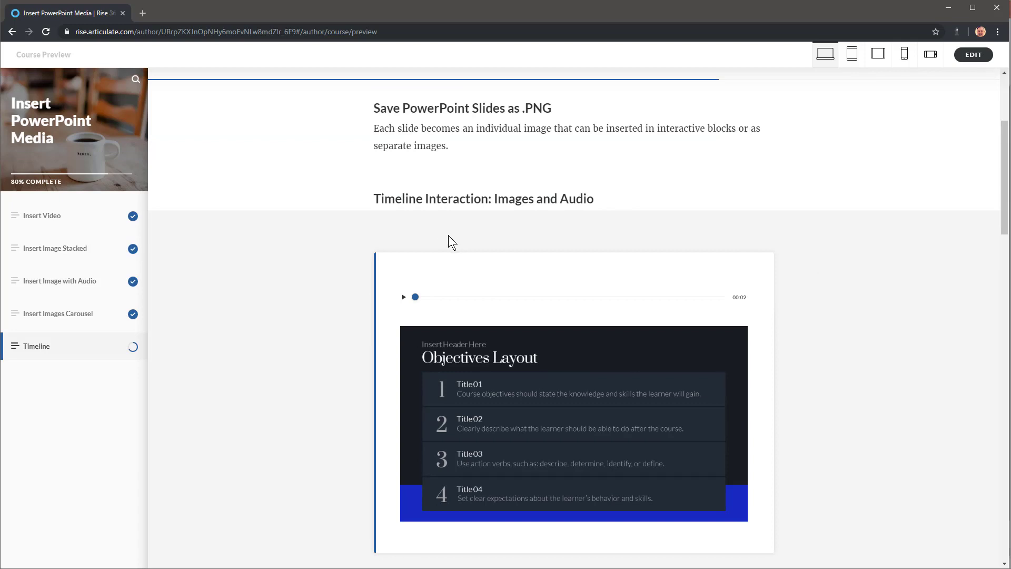
scroll(447, 234, "down", 1)
scroll(366, 388, "down", 3)
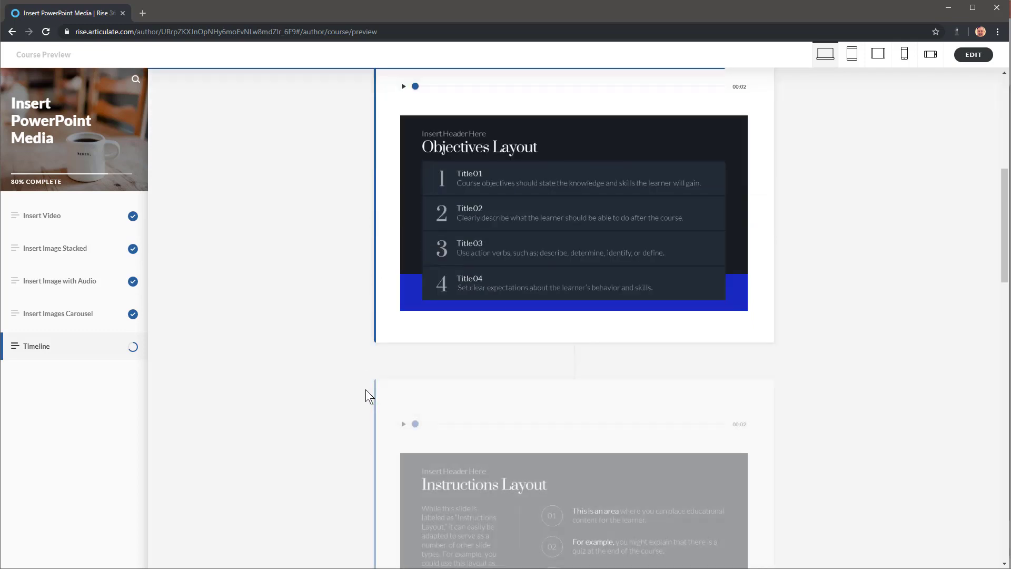
scroll(364, 390, "up", 3)
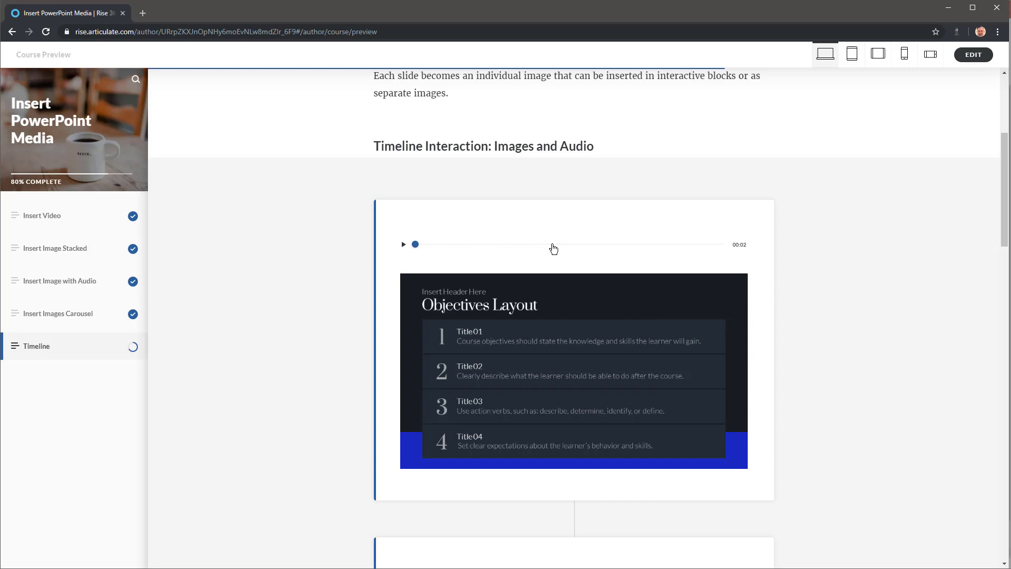
left_click(549, 354)
left_click(554, 322)
scroll(540, 304, "down", 5)
scroll(540, 311, "down", 9)
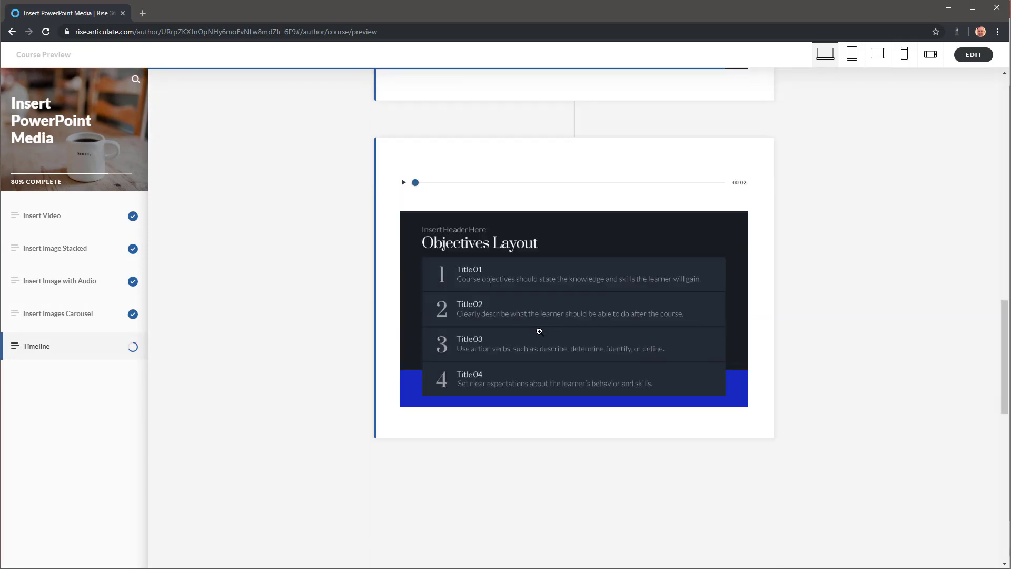
scroll(539, 329, "down", 4)
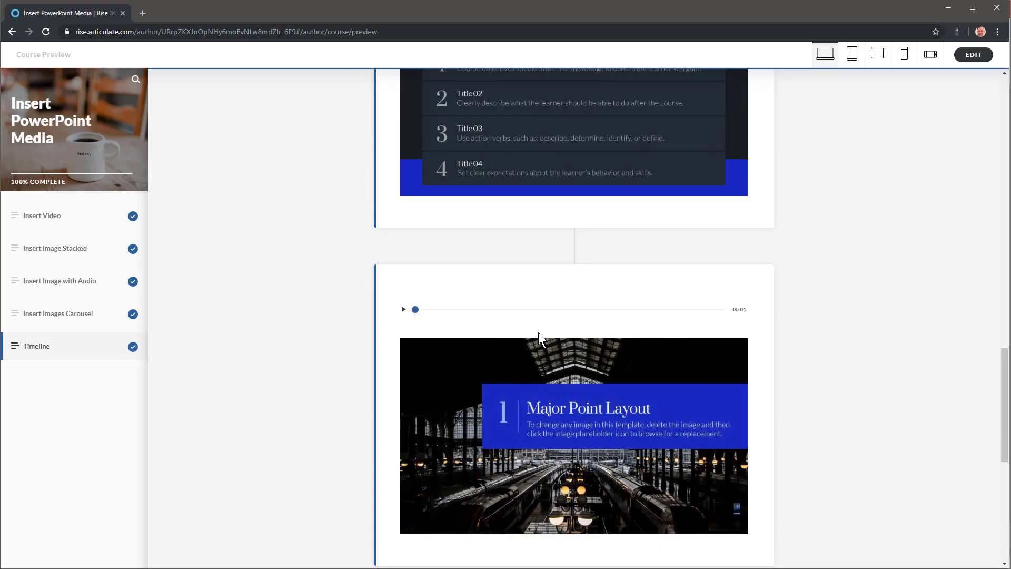
scroll(538, 334, "up", 5)
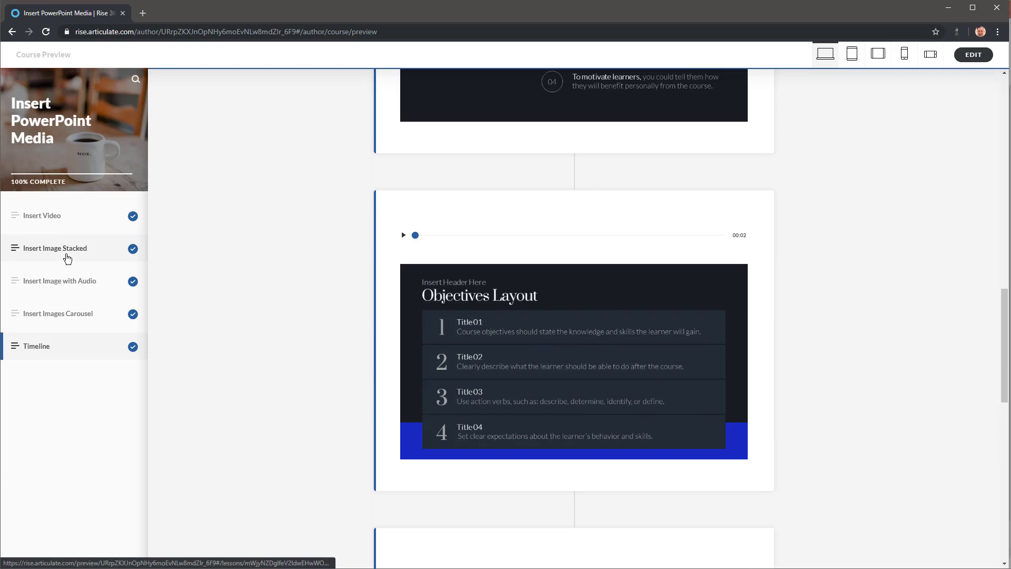
Revisit the Insert Image Stacked lesson and the first section of the Insert Image with Audio lesson.
left_click(75, 255)
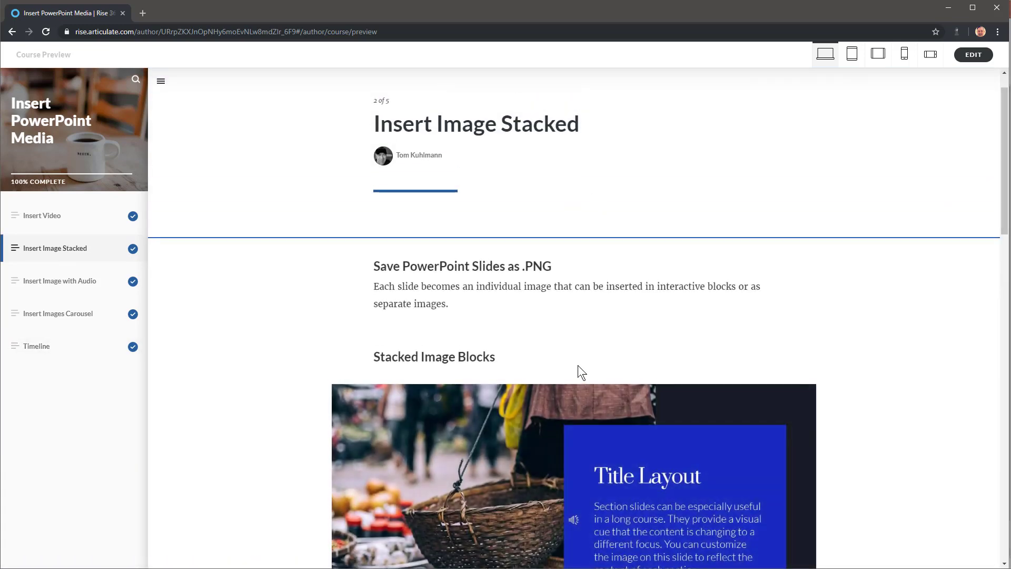
left_click(84, 281)
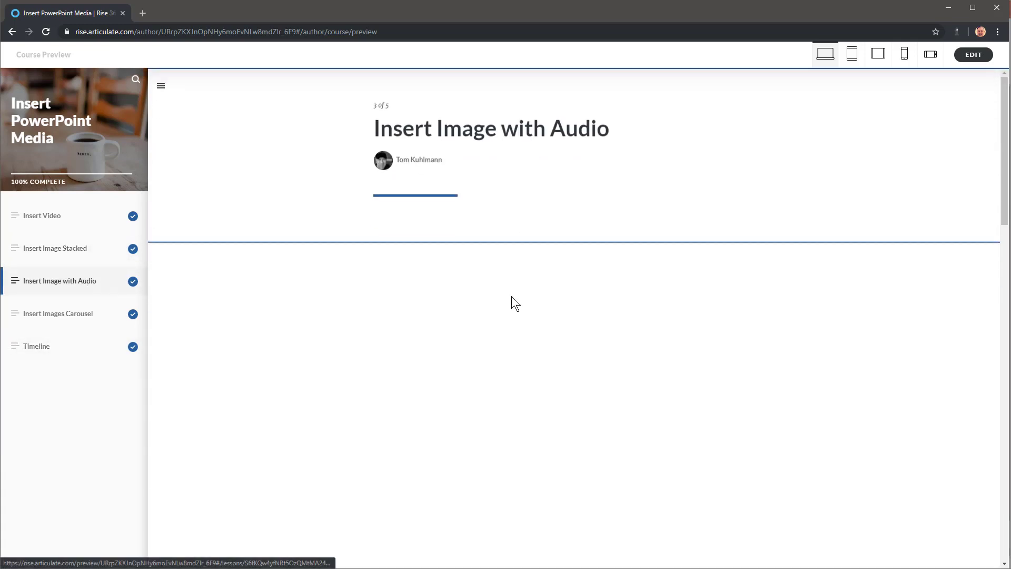
scroll(515, 295, "down", 5)
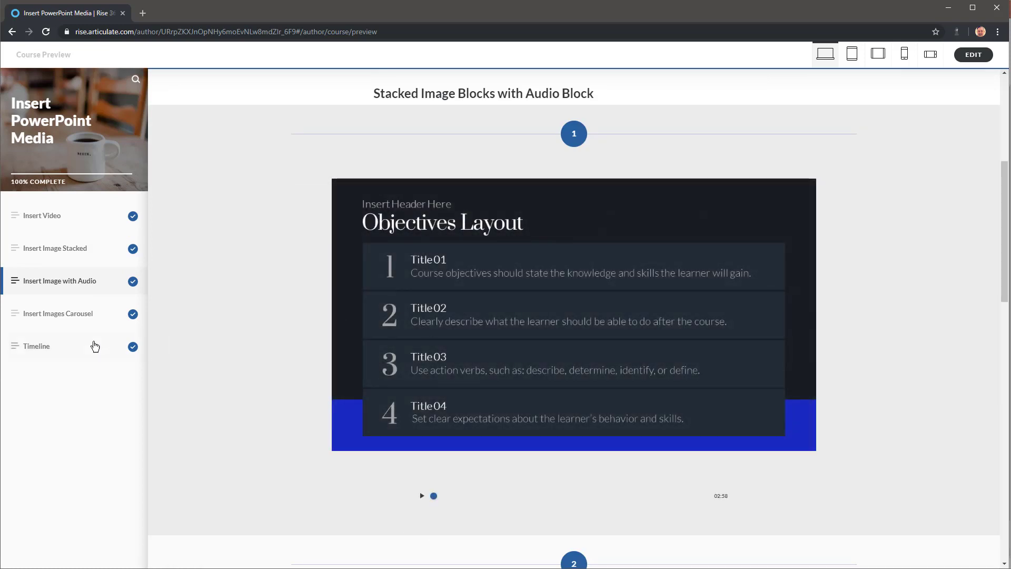
Return to the Insert Images Carousel lesson and advance the carousel to the Title Layout slide.
left_click(55, 316)
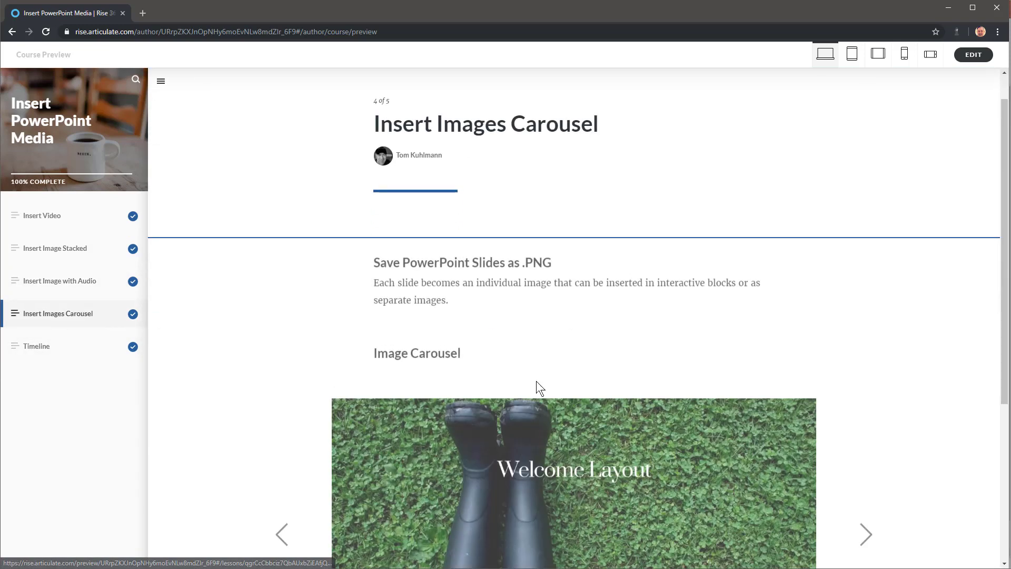
scroll(606, 390, "down", 3)
scroll(658, 398, "down", 2)
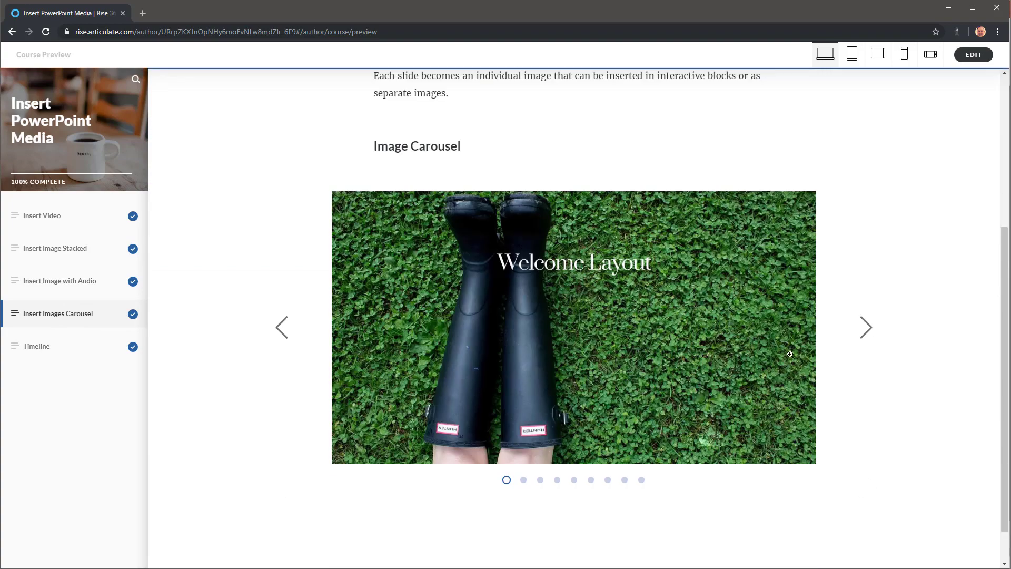
left_click(862, 334)
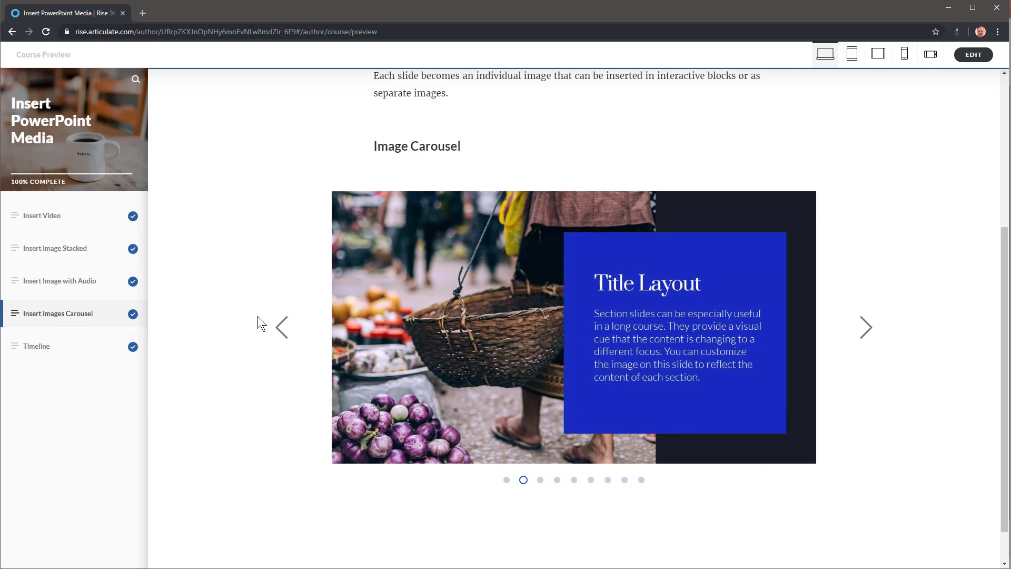
Return to the Timeline lesson and view the first timeline entry with its audio and Objectives Layout image.
left_click(35, 346)
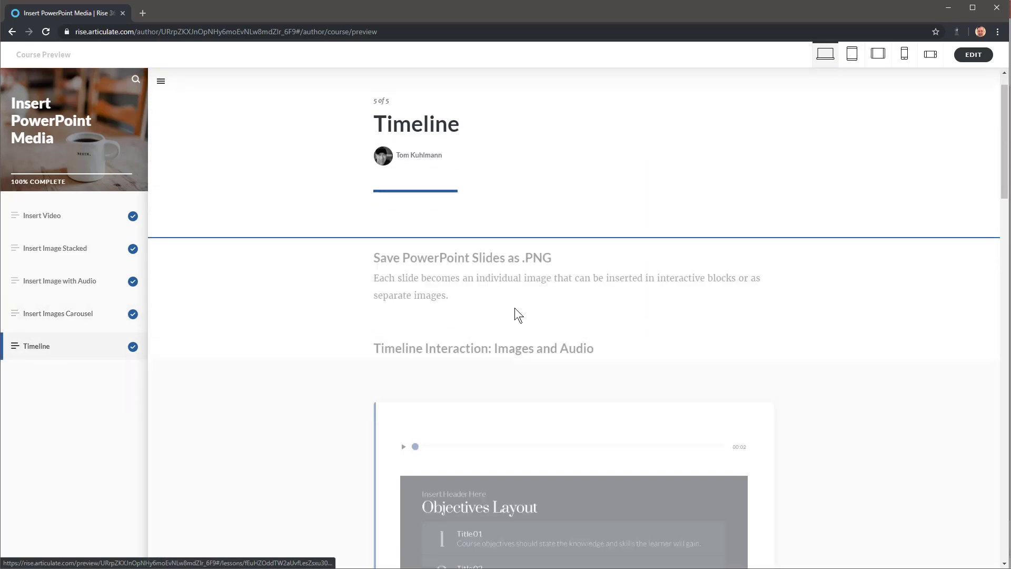
scroll(652, 320, "down", 2)
scroll(649, 314, "down", 3)
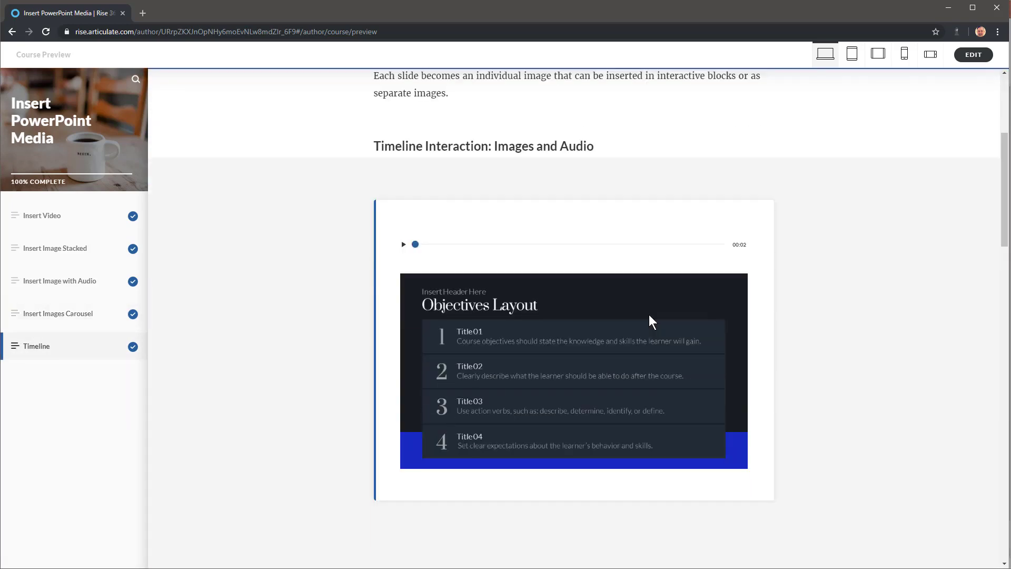
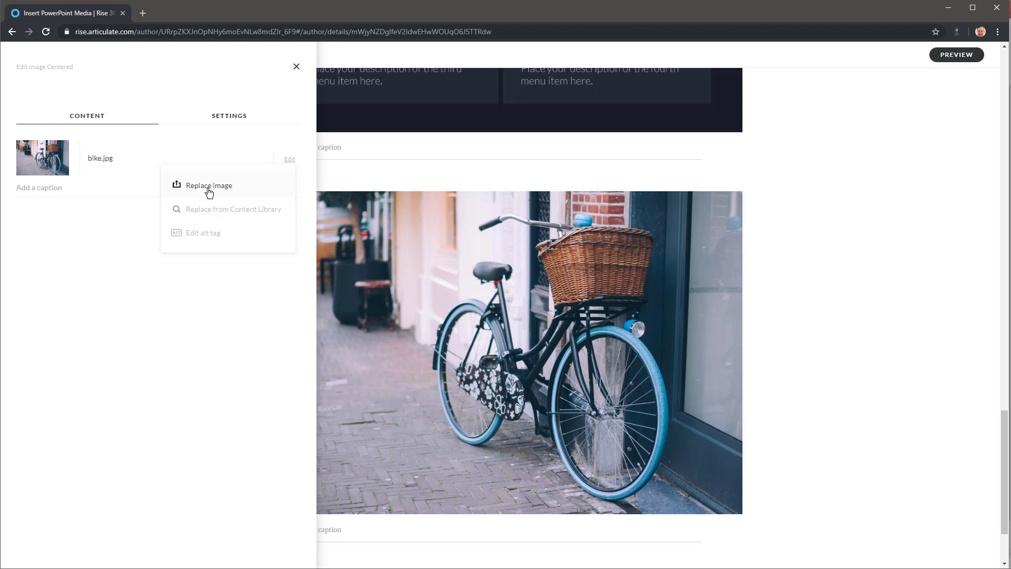
Close the image block's editor and insert a Continue block between the Title Layout and Instructions Layout images.
left_click(807, 327)
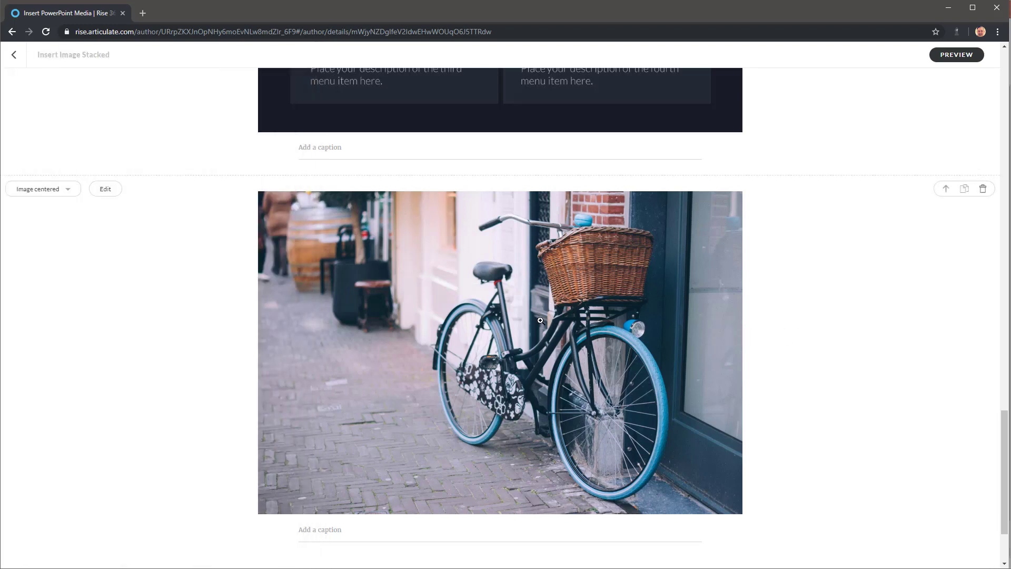
scroll(553, 334, "up", 20)
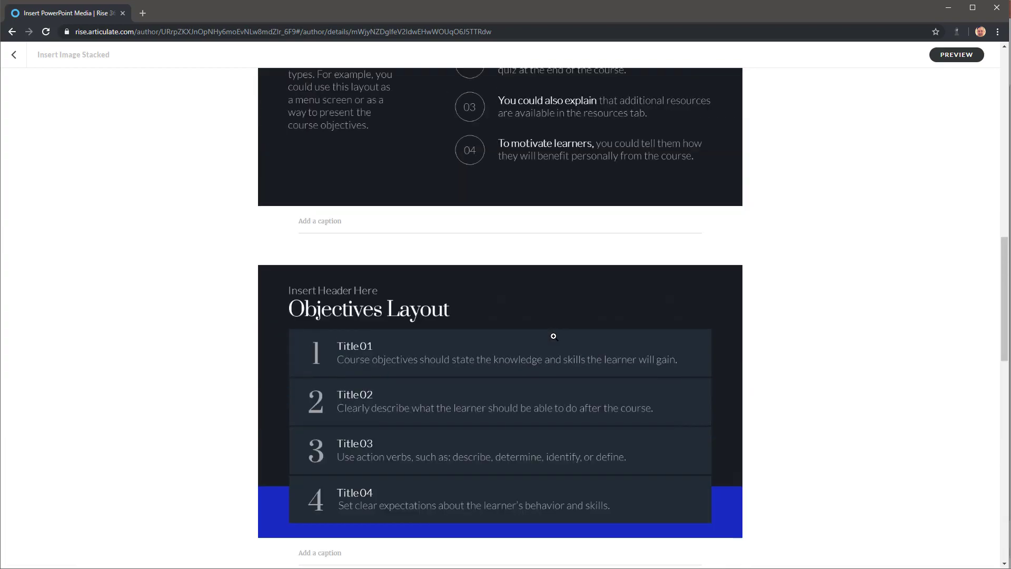
scroll(553, 335, "up", 8)
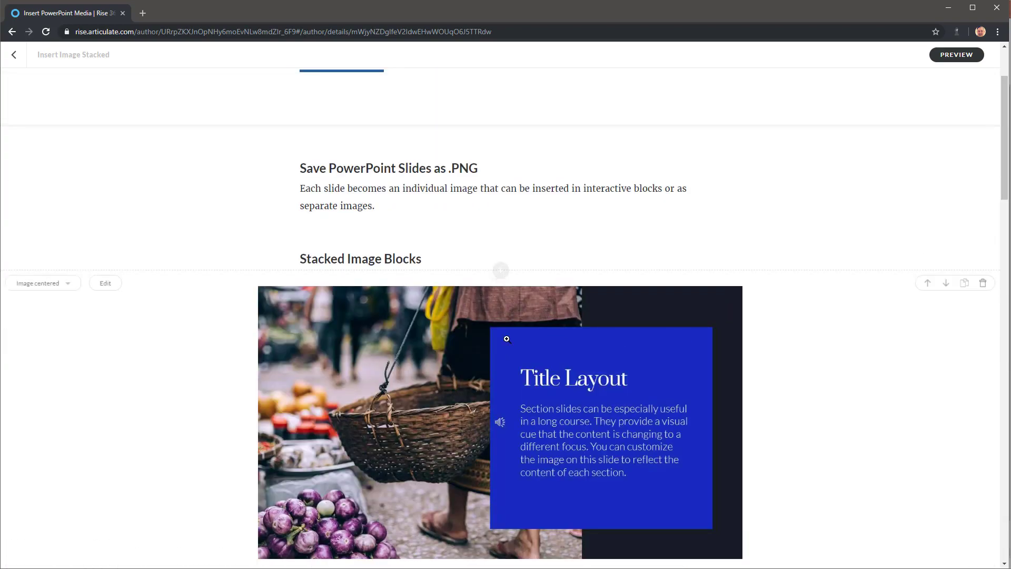
scroll(501, 271, "down", 4)
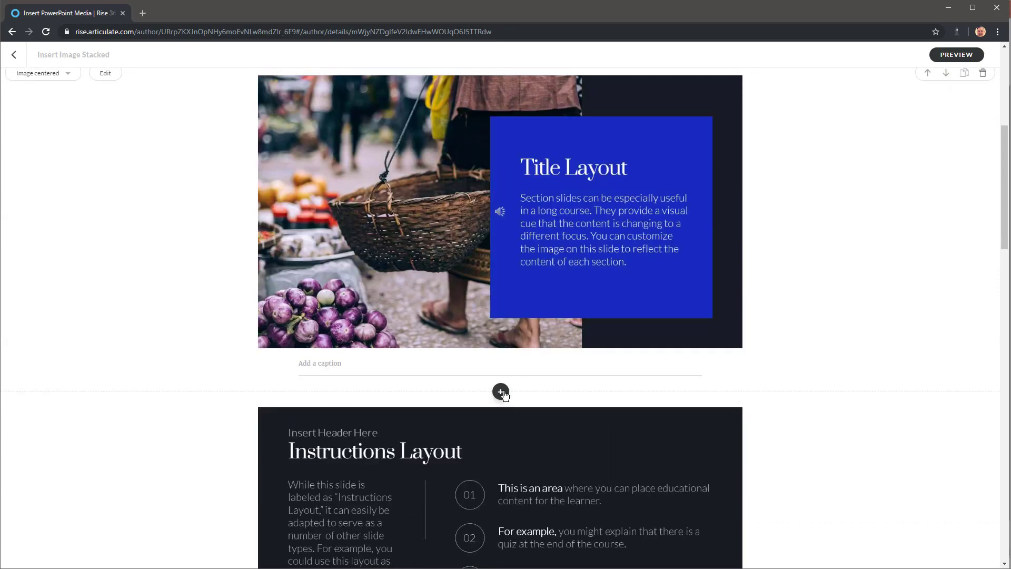
left_click(501, 393)
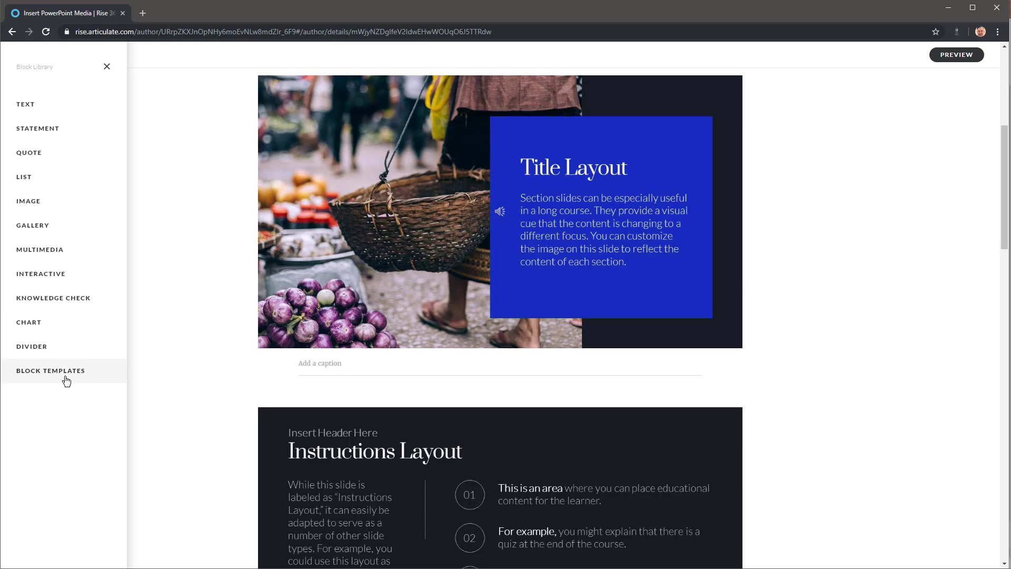
left_click(42, 356)
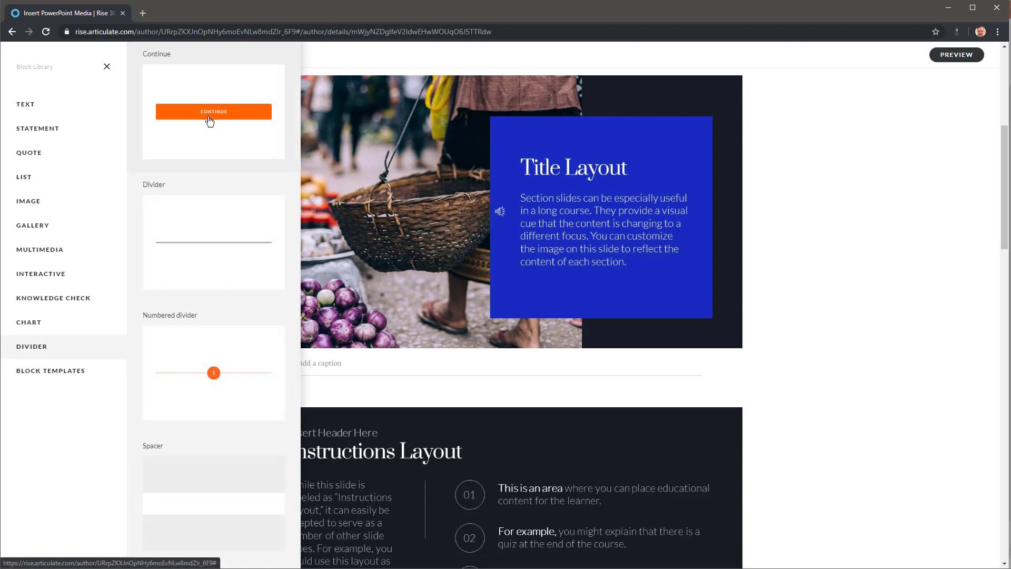
left_click(209, 121)
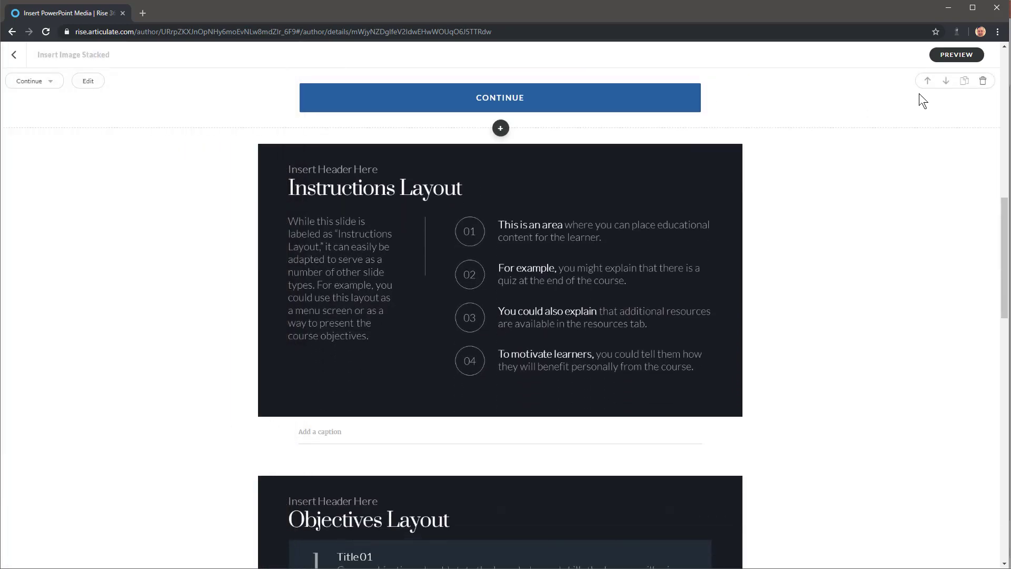
Duplicate the Continue block twice, placing one copy after the Instructions Layout image and one after the Objectives Layout image.
left_click(965, 82)
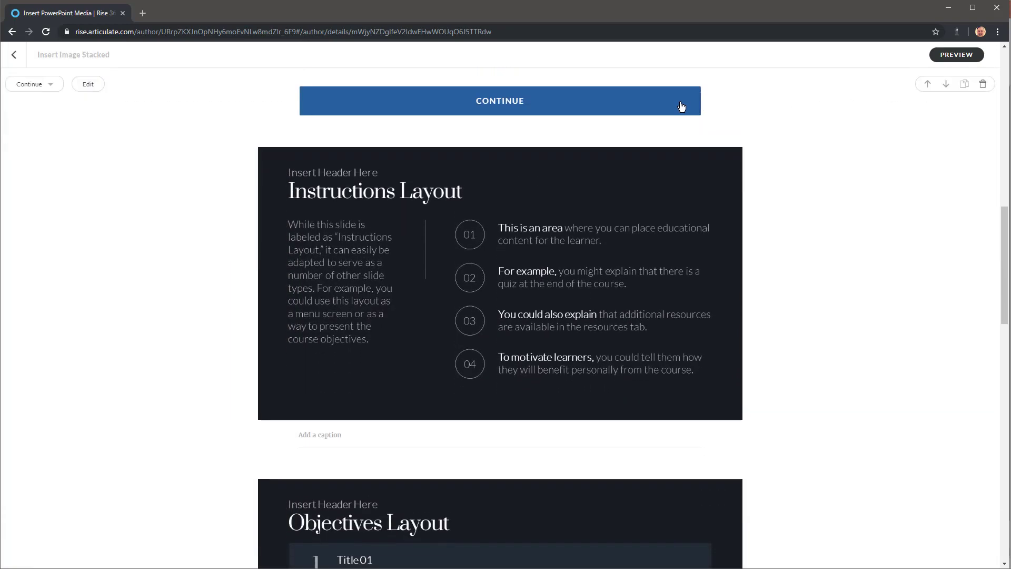
left_click(948, 80)
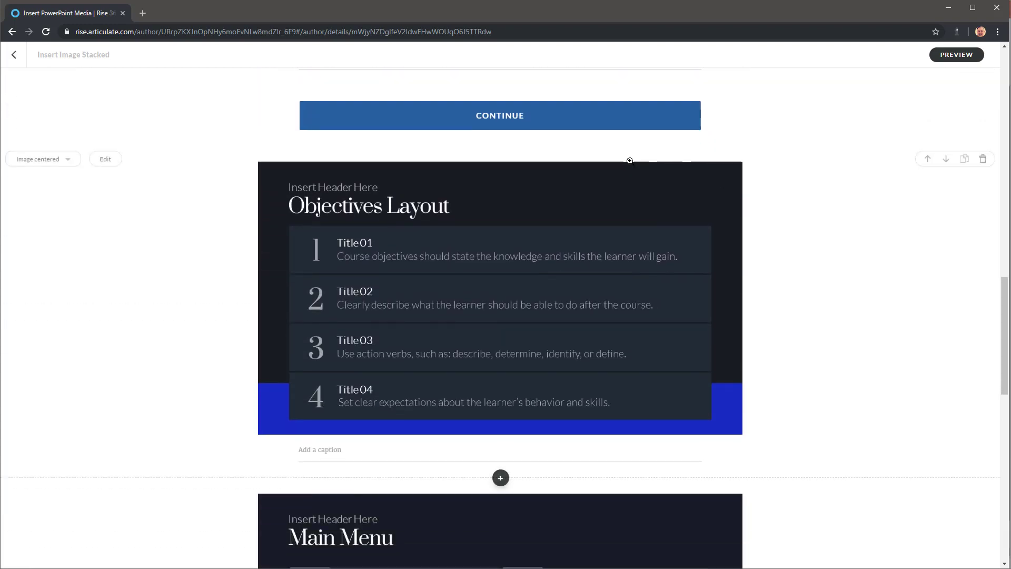
left_click(965, 81)
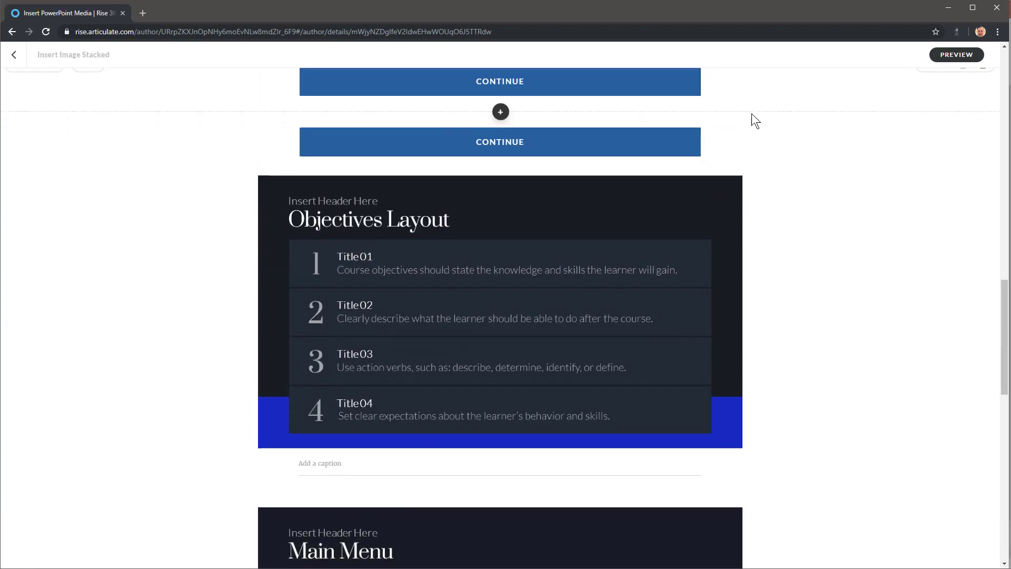
left_click(947, 82)
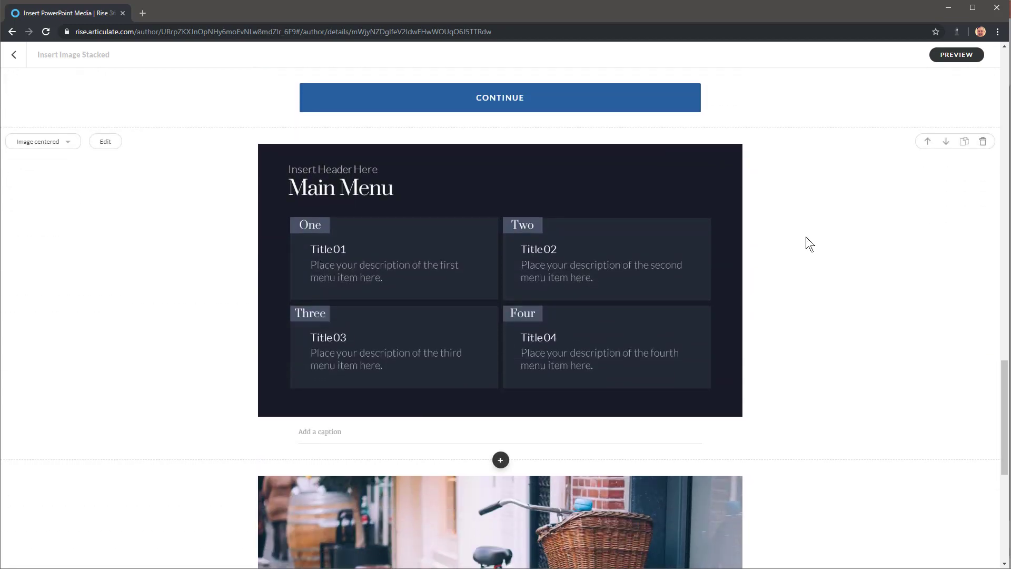
Preview the Insert Image Stacked lesson and continue through the gated images up to the Objectives Layout image.
left_click(956, 55)
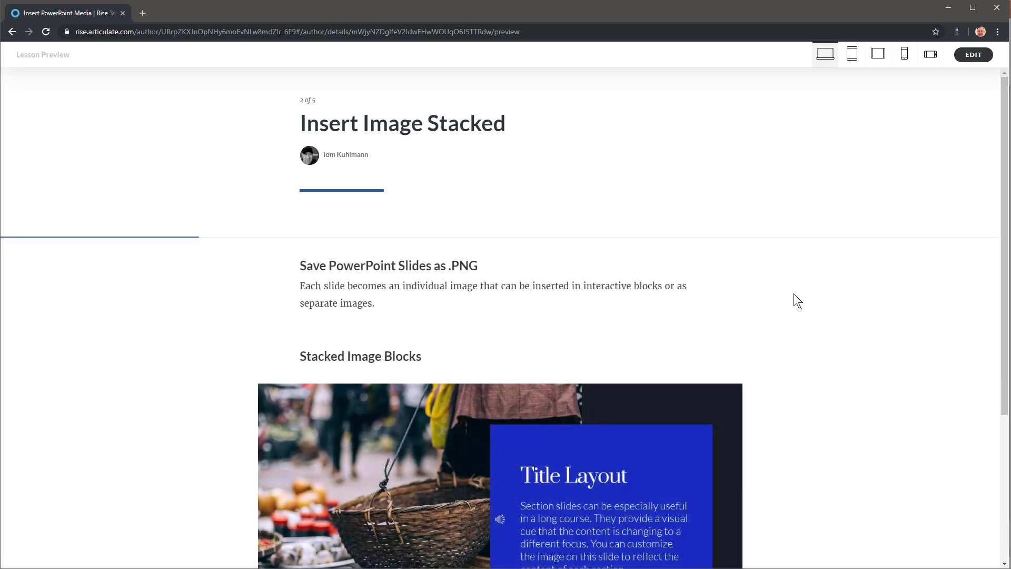
scroll(792, 293, "down", 4)
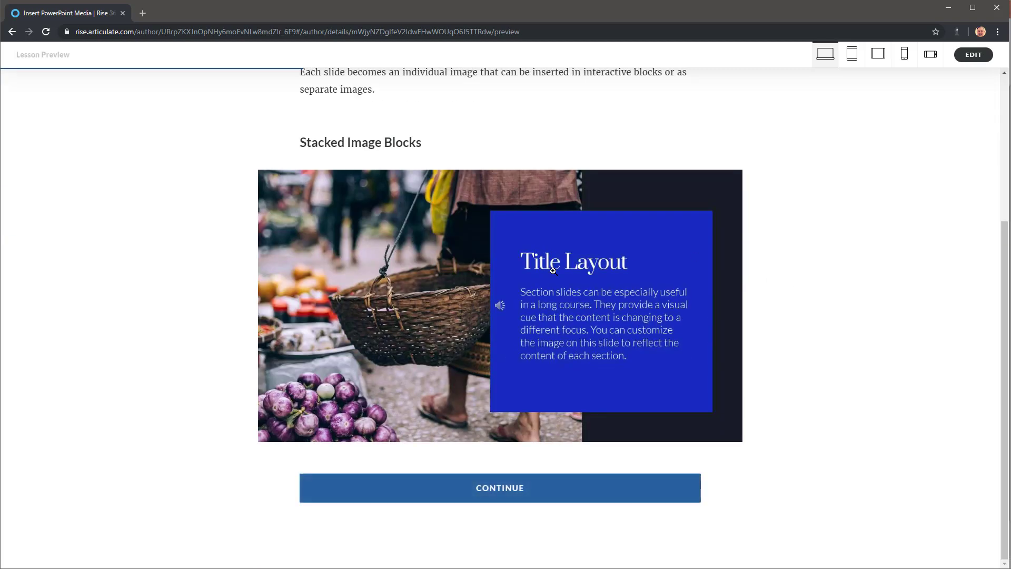
left_click(499, 488)
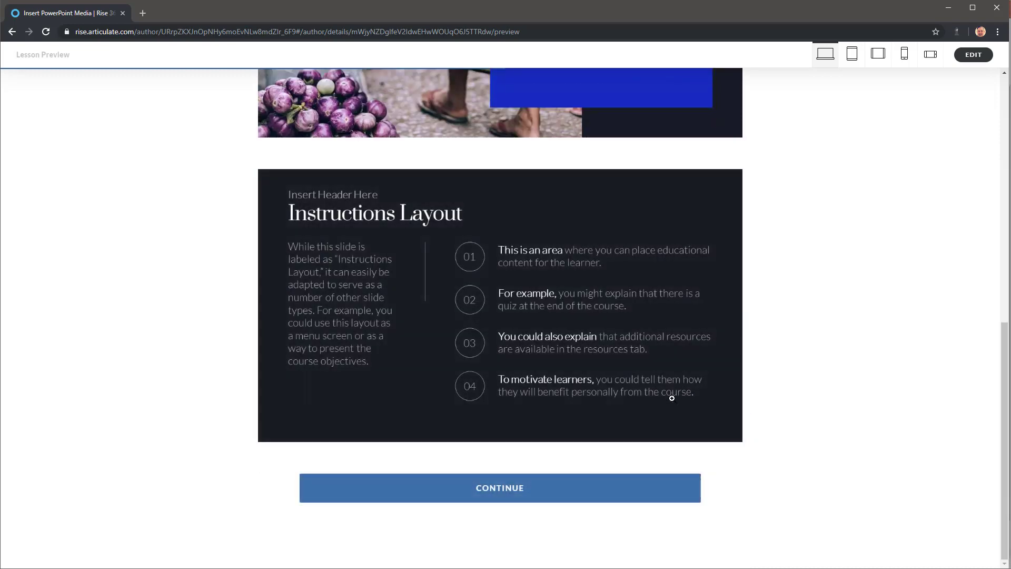
left_click(509, 493)
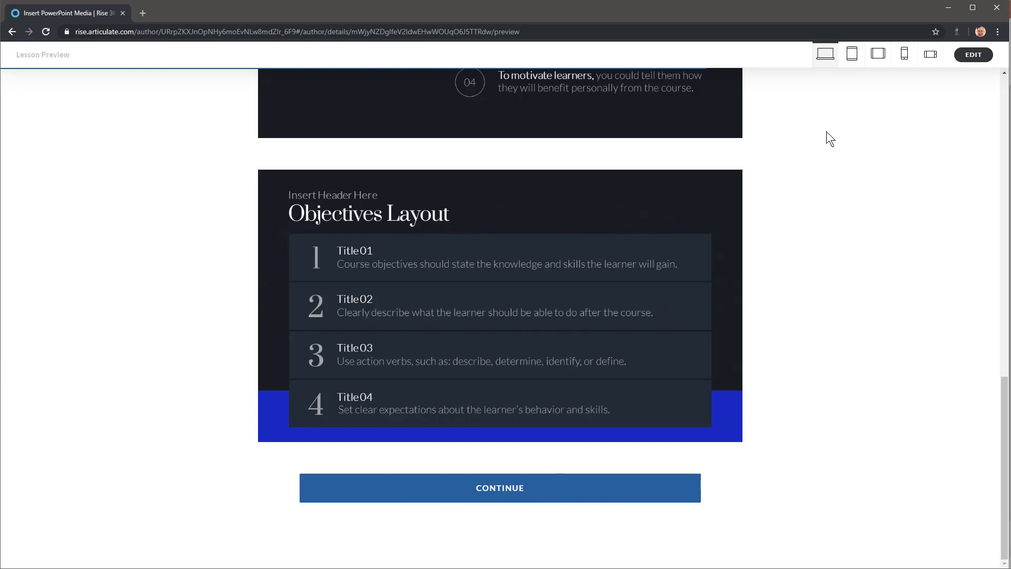
Leave the preview, return to the course outline and open the Insert Image with Audio lesson for editing.
left_click(974, 59)
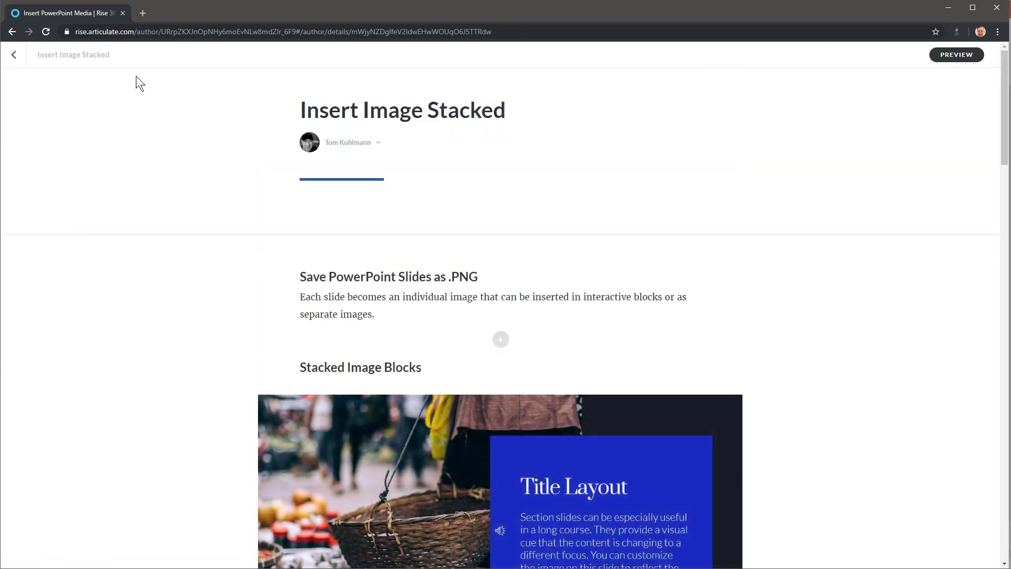
scroll(14, 65, "down", 1)
left_click(14, 54)
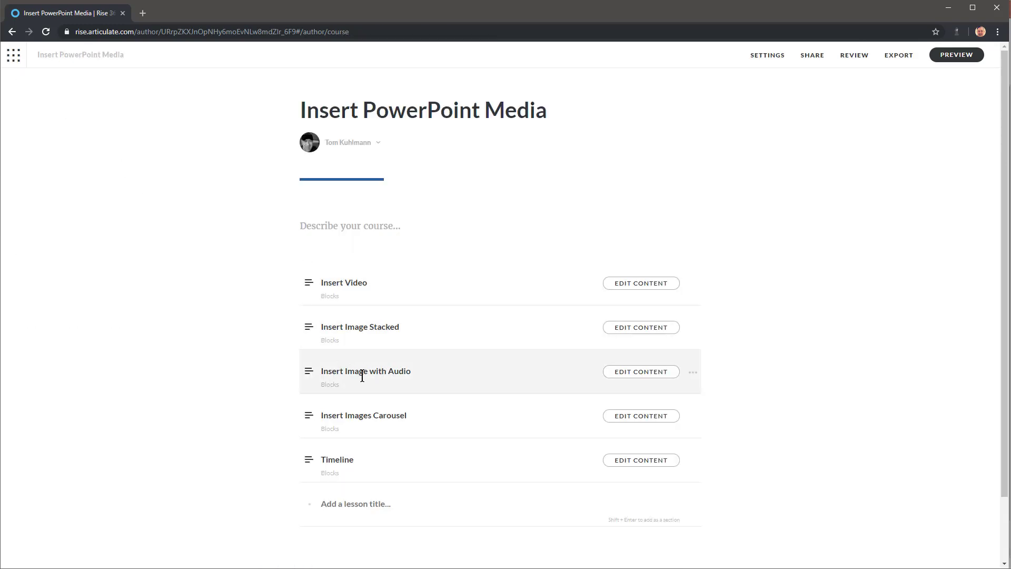
left_click(631, 377)
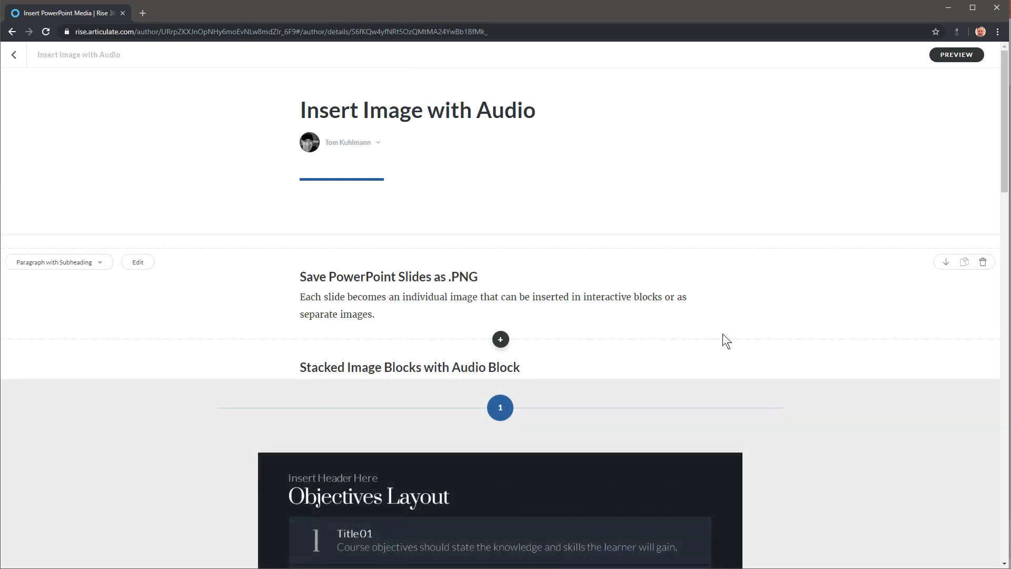
Add an image block at the end of the lesson and briefly check its image content options.
scroll(722, 333, "down", 20)
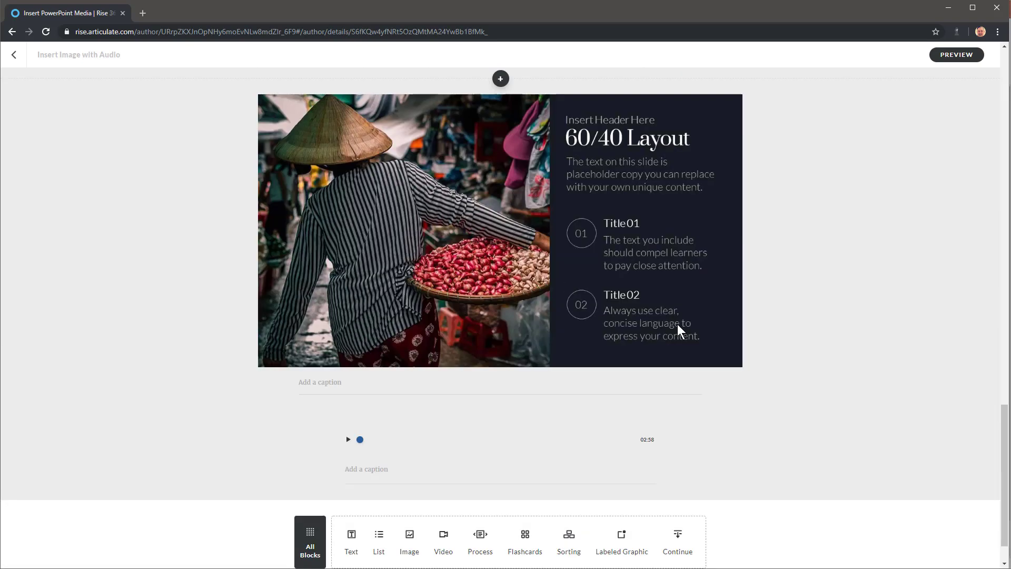
scroll(680, 331, "down", 1)
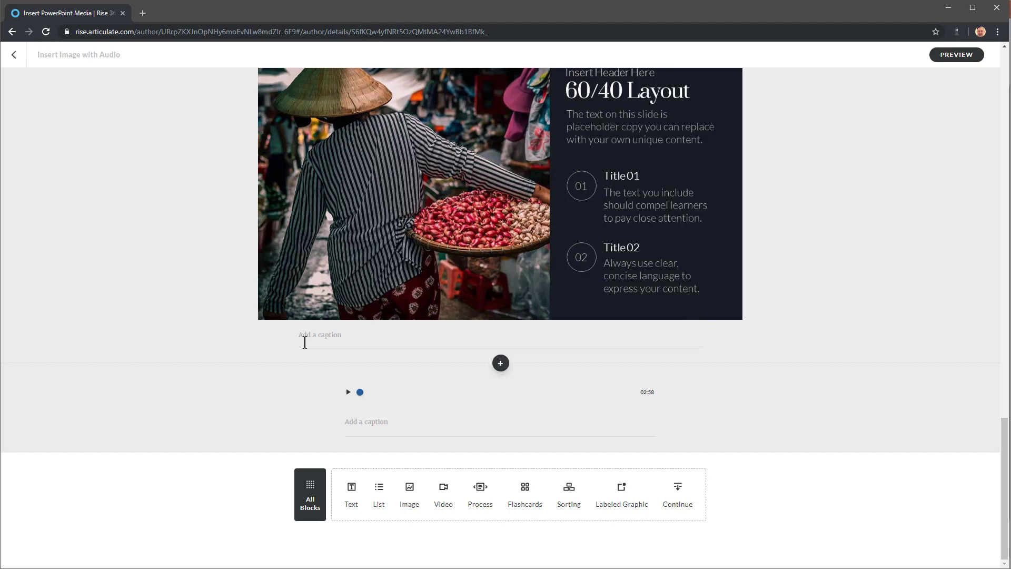
left_click(410, 487)
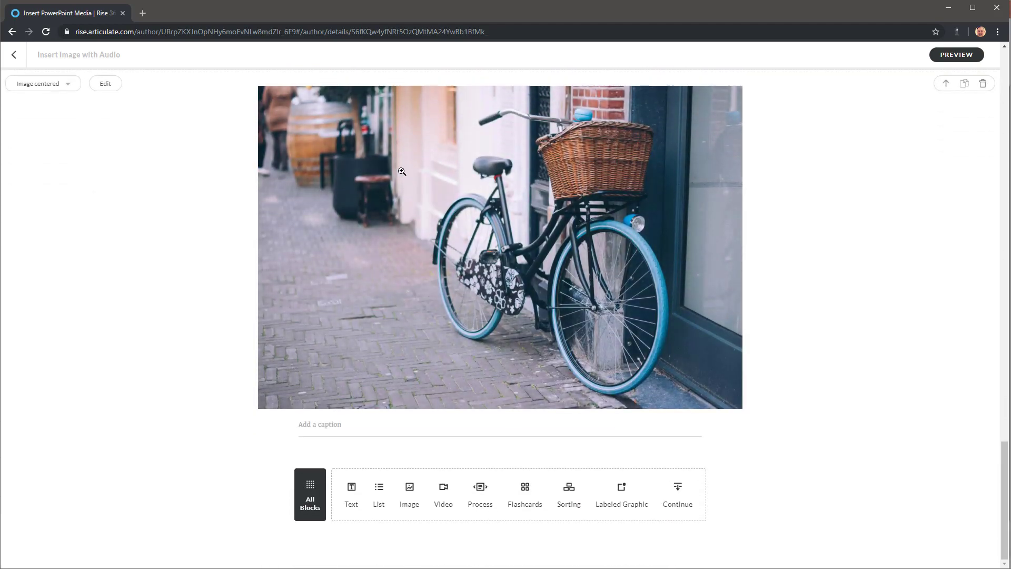
left_click(104, 85)
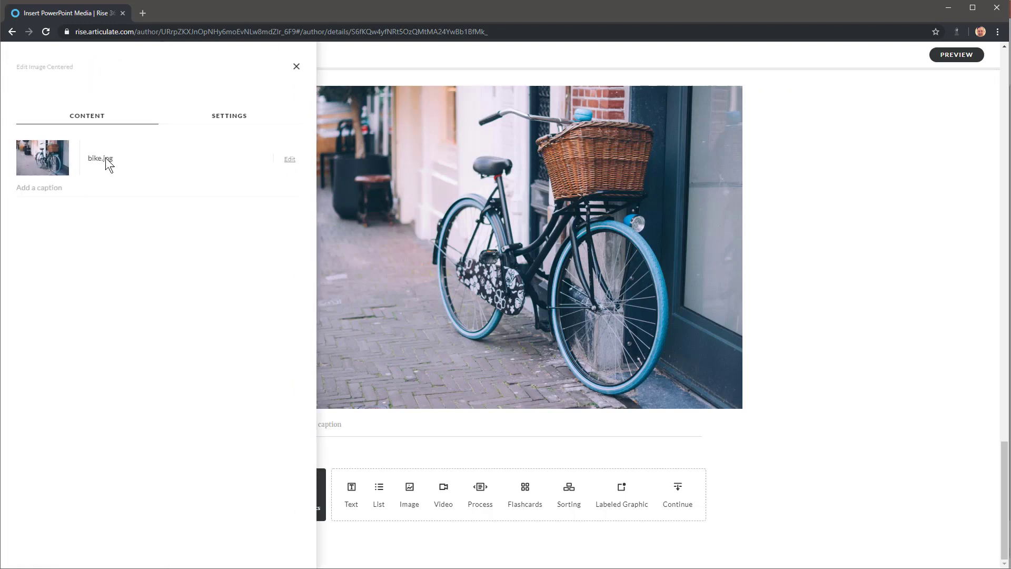
left_click(782, 327)
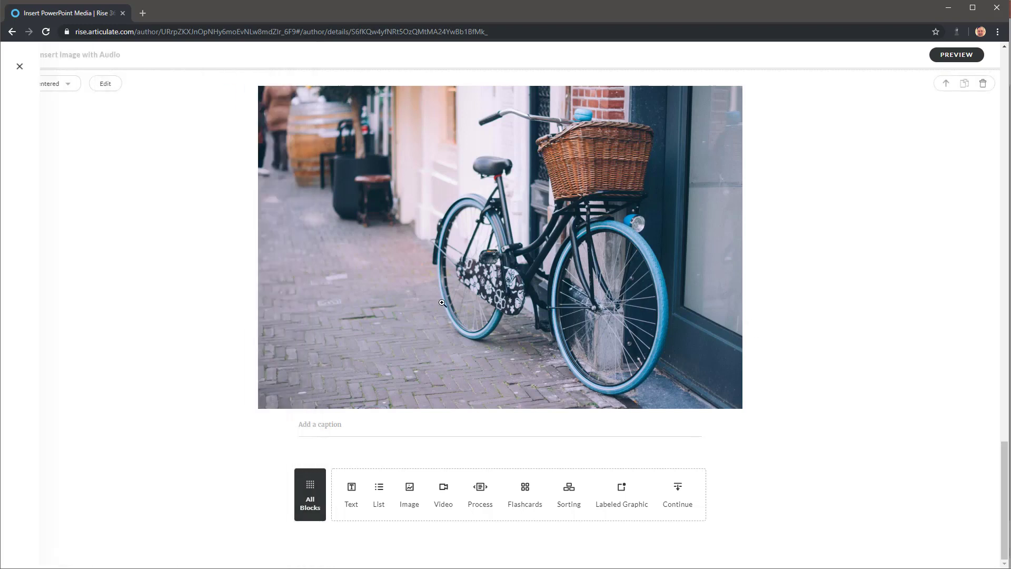
Insert a multimedia Audio block below the bike image.
left_click(309, 490)
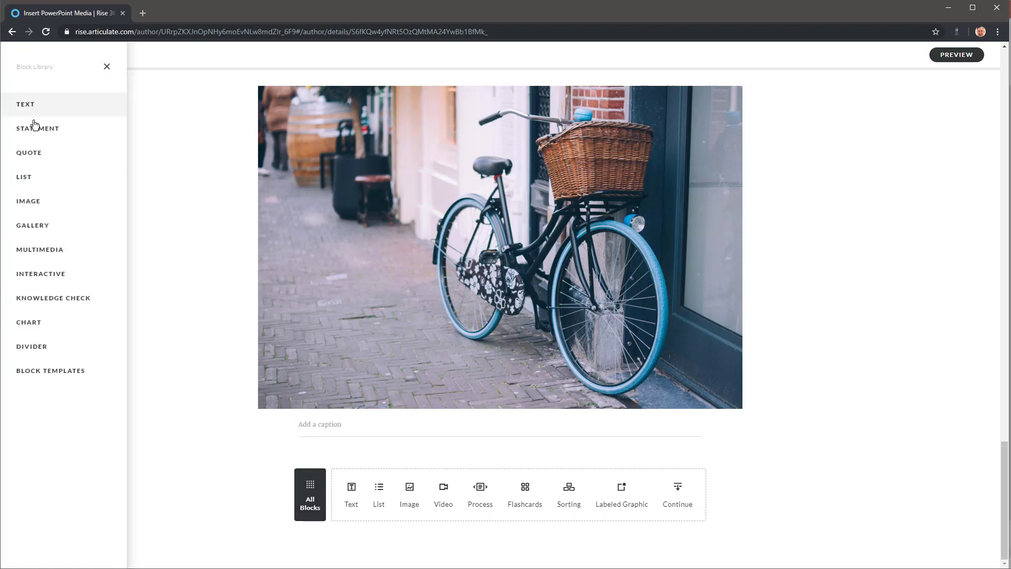
left_click(39, 251)
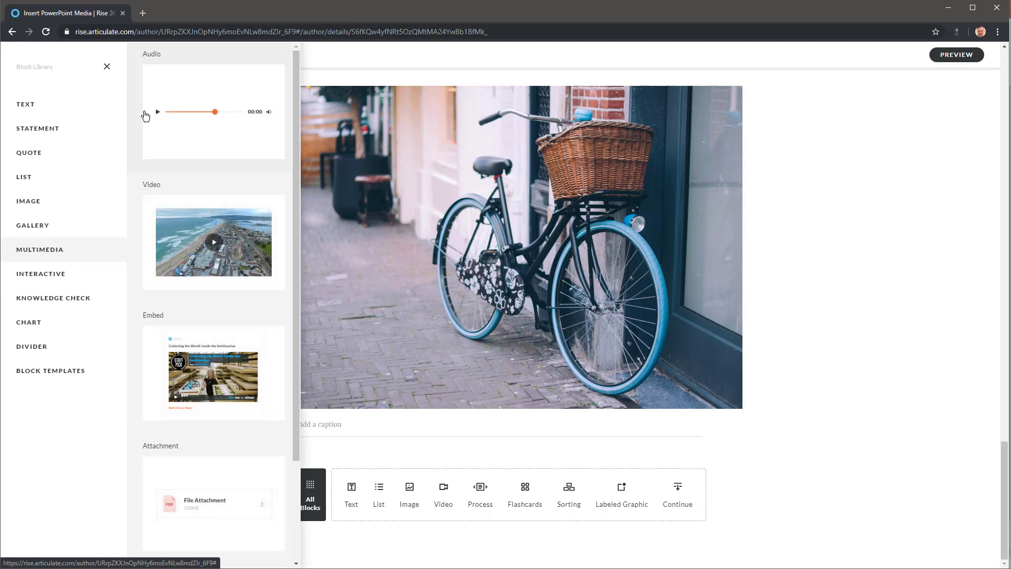
left_click(202, 127)
left_click(774, 451)
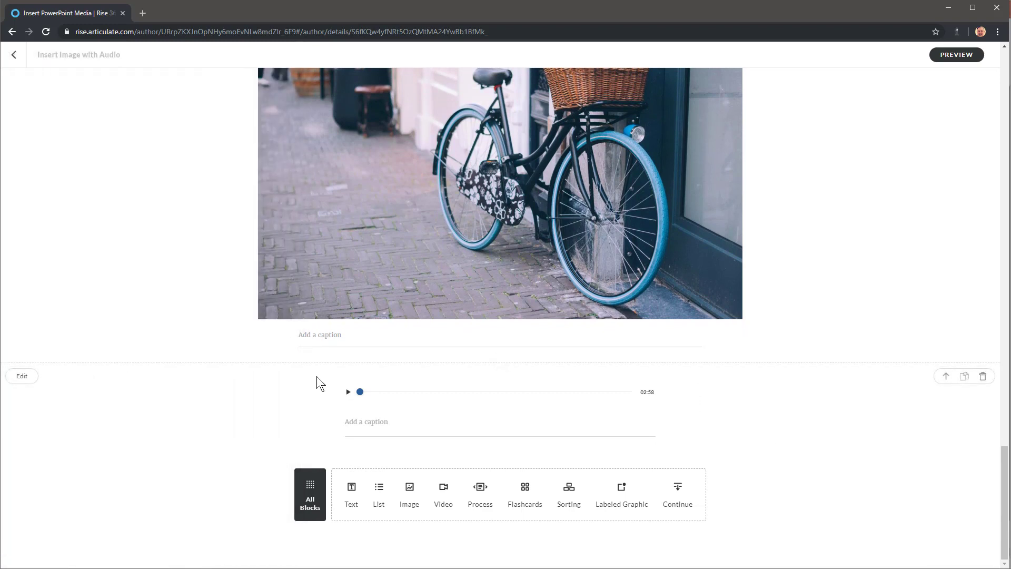
Examine how numbered divider 3 and the shaded background group the 60/40 Layout image with its audio block.
scroll(410, 379, "up", 13)
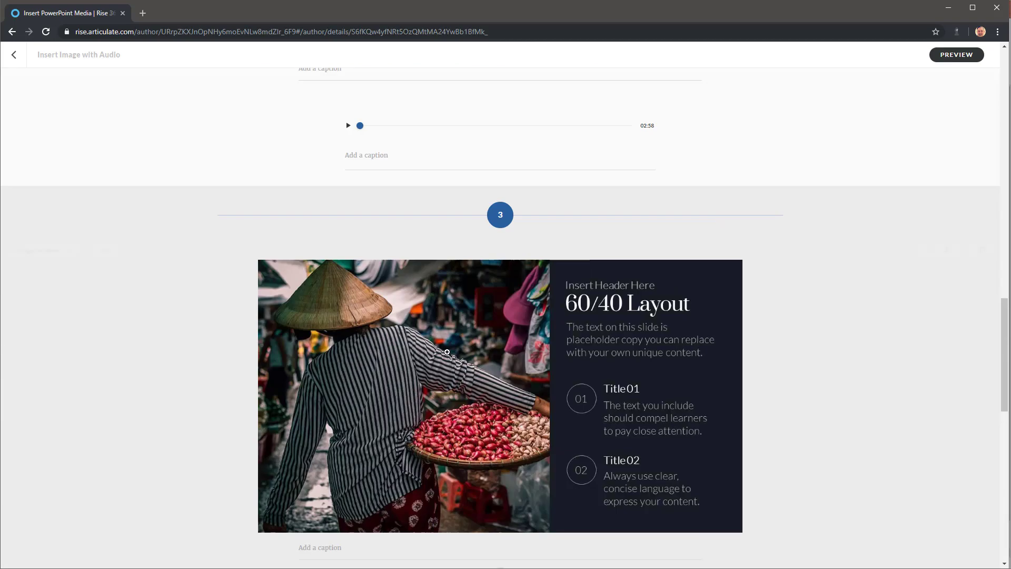
mouse_move(495, 215)
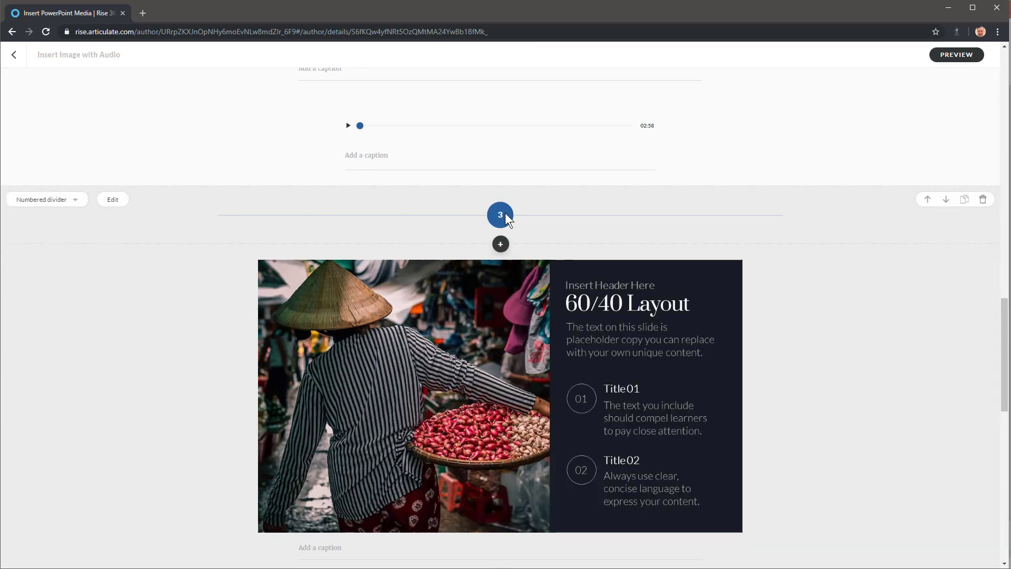
scroll(504, 213, "down", 2)
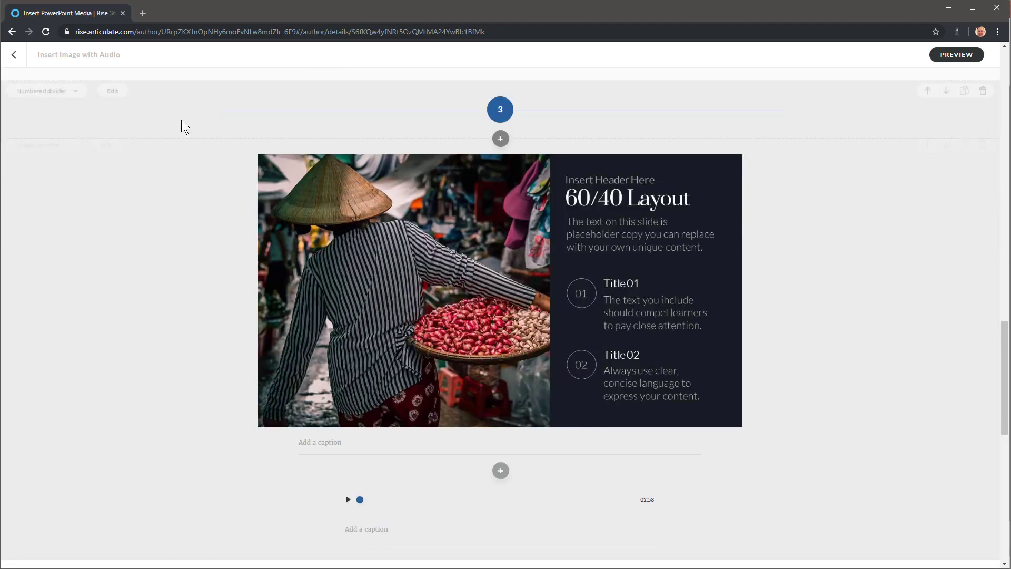
scroll(373, 508, "down", 1)
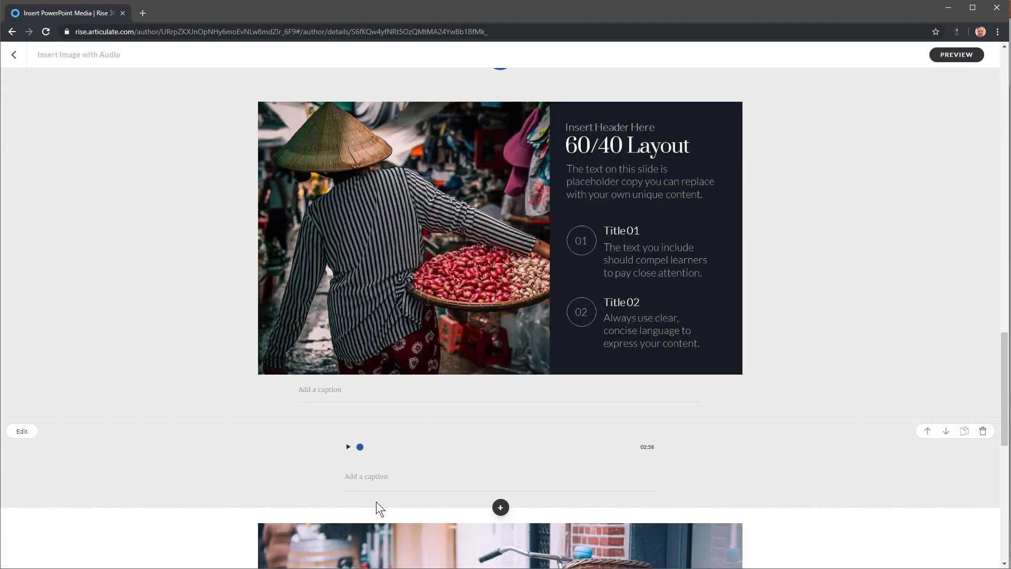
scroll(745, 181, "up", 2)
scroll(745, 180, "down", 1)
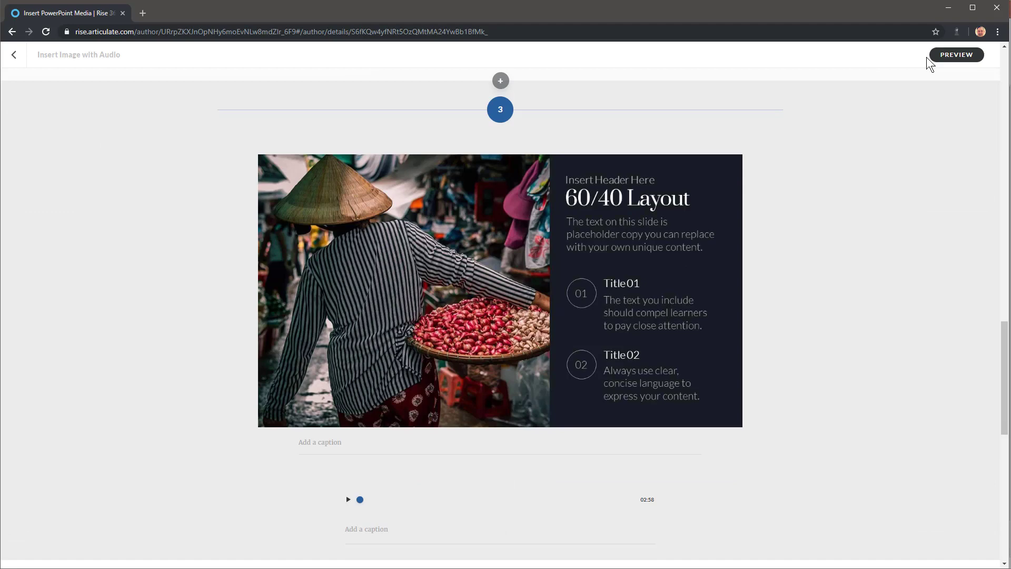
Preview the Insert Image with Audio lesson and view its numbered sections of slide images and audio.
left_click(956, 55)
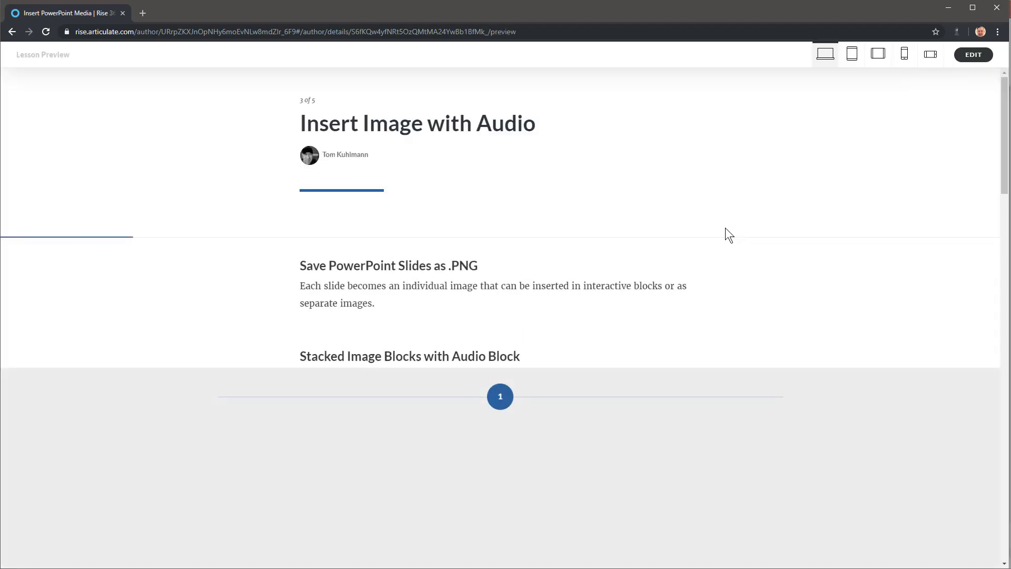
scroll(714, 261, "down", 3)
scroll(777, 231, "down", 7)
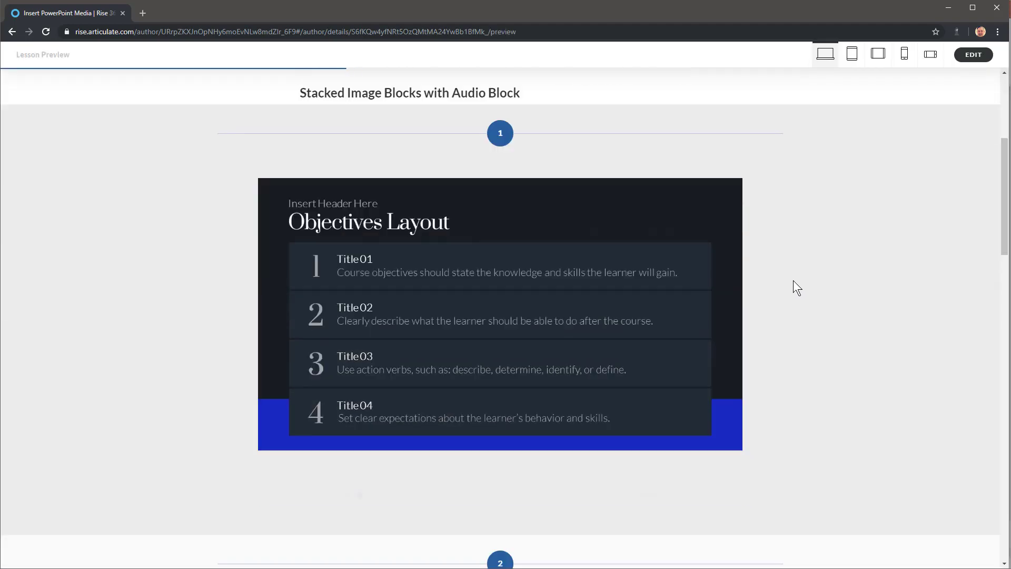
scroll(804, 310, "down", 6)
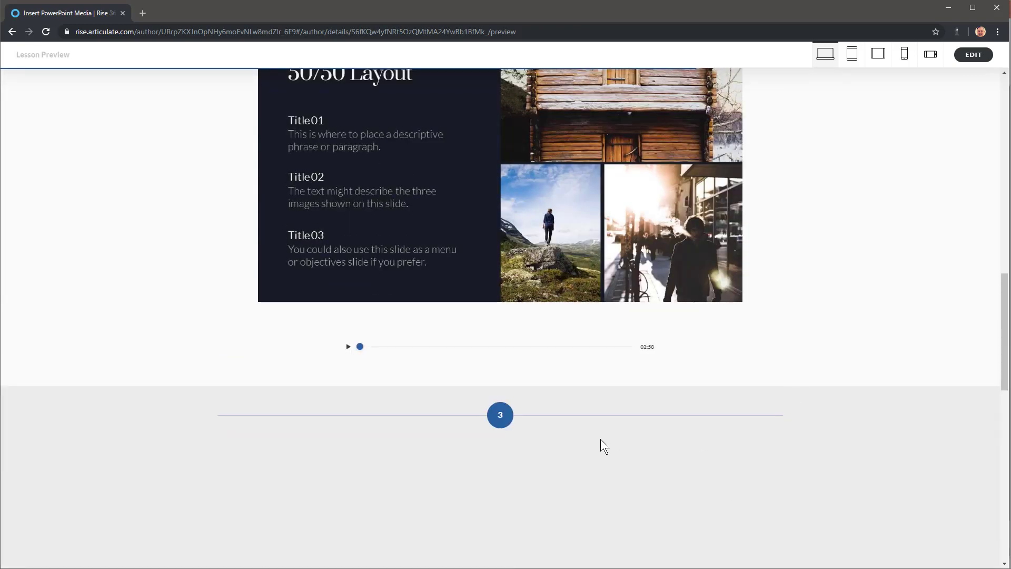
Return to editing the lesson and set the Objectives Layout image block's bottom padding to No padding.
scroll(600, 438, "up", 8)
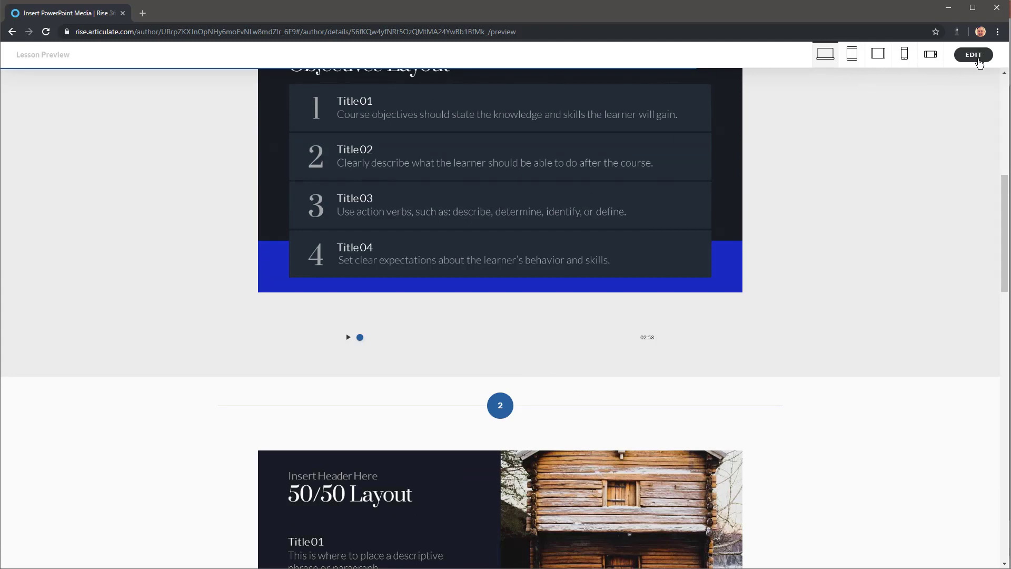
left_click(974, 54)
scroll(532, 345, "down", 6)
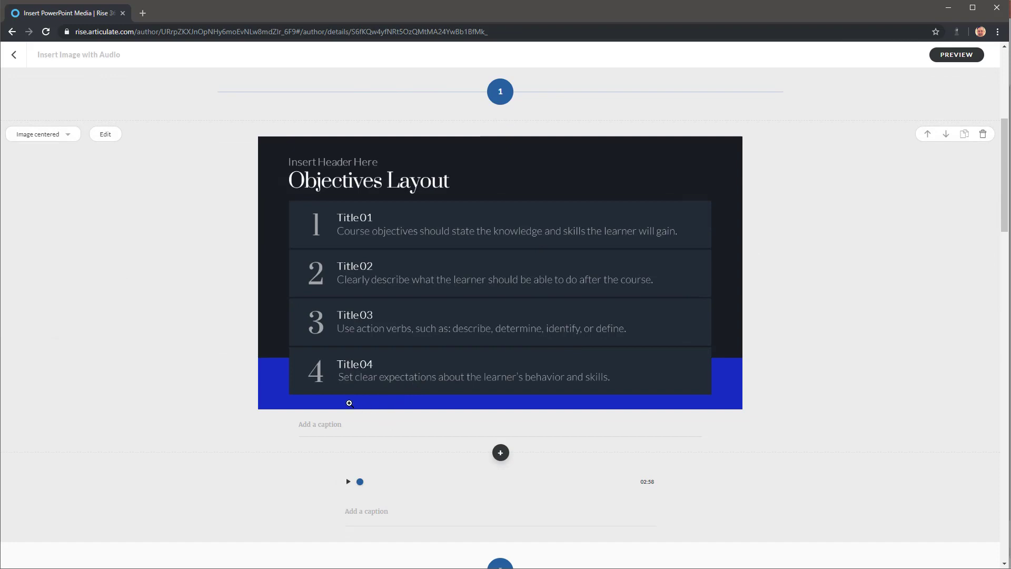
left_click(105, 134)
left_click(225, 117)
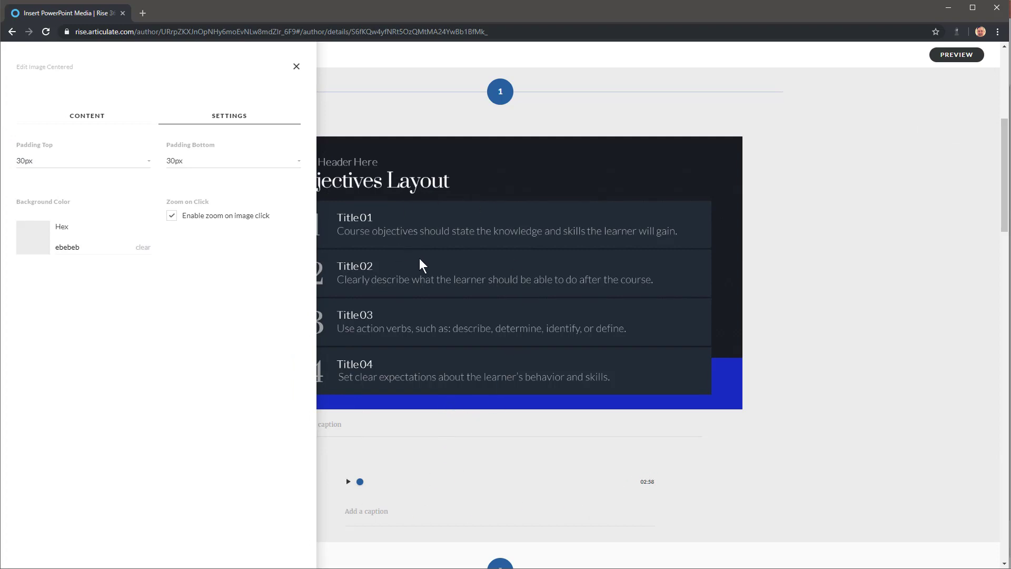
left_click(298, 162)
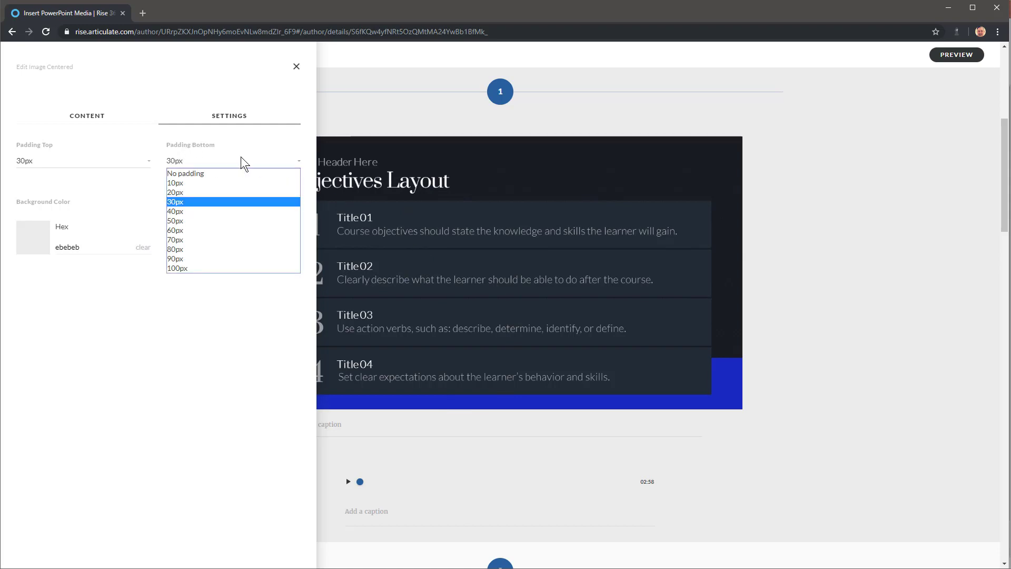
left_click(203, 175)
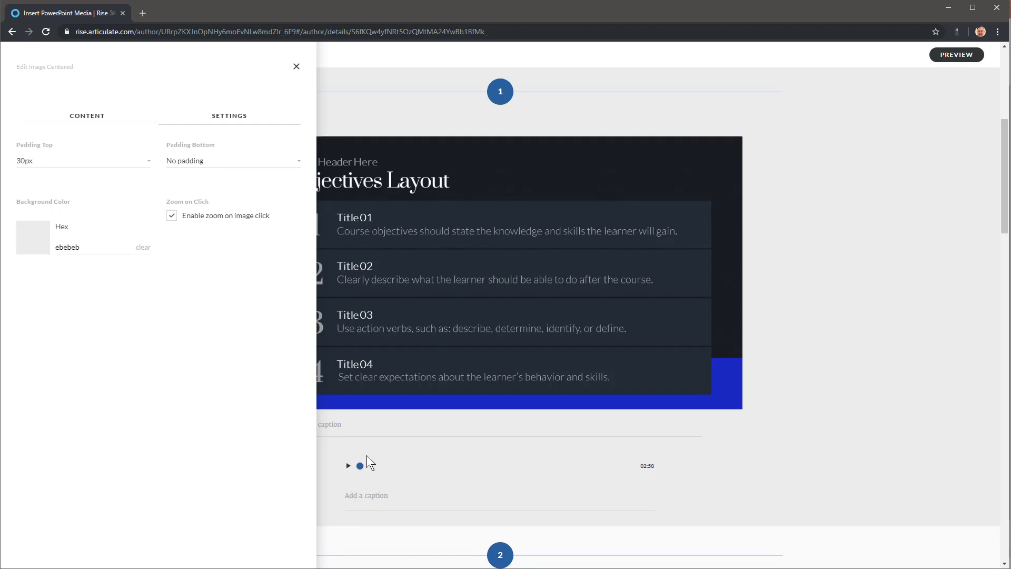
left_click(787, 480)
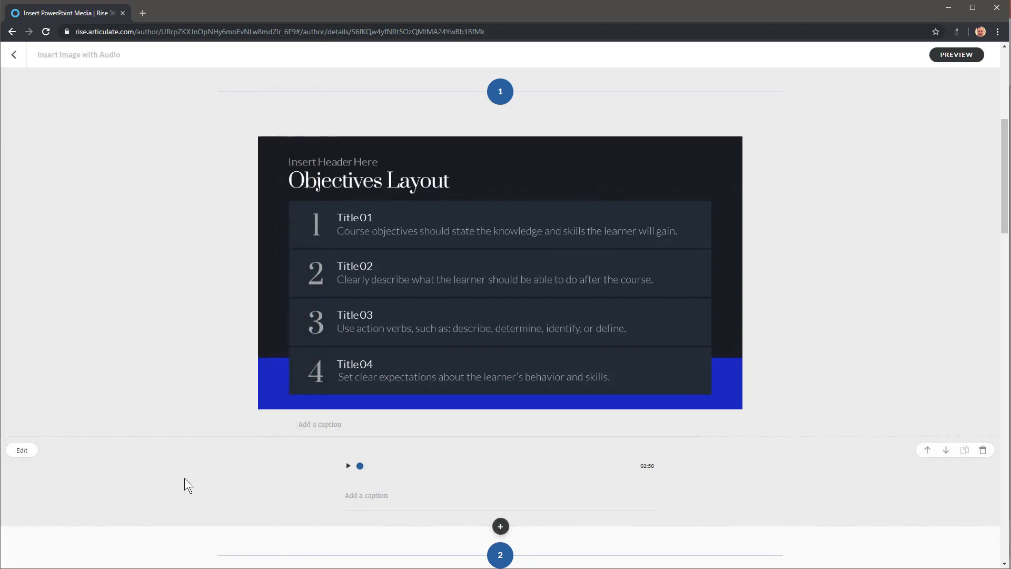
Set the top padding of the audio block below the Objectives Layout image to No padding.
left_click(21, 450)
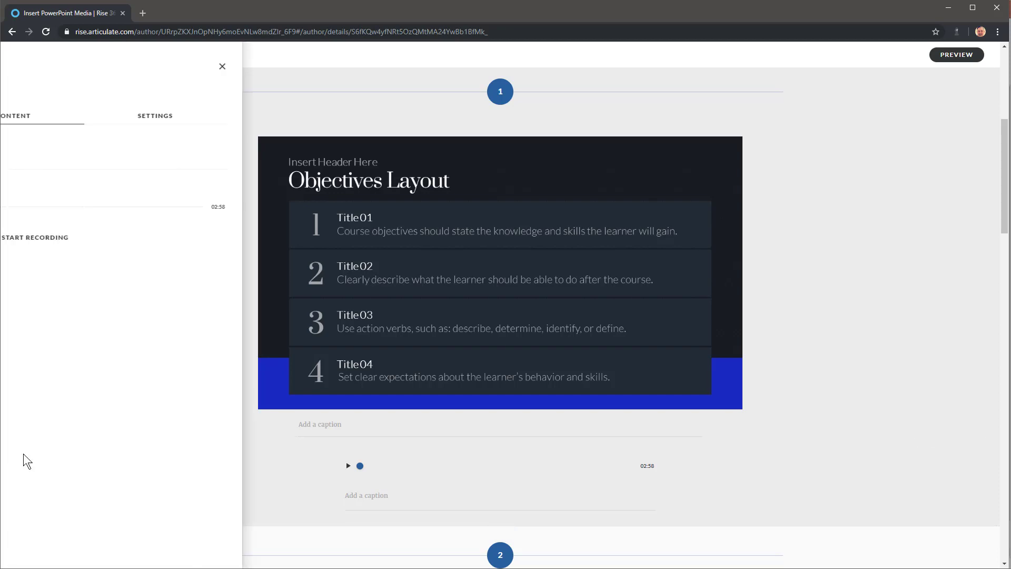
left_click(223, 120)
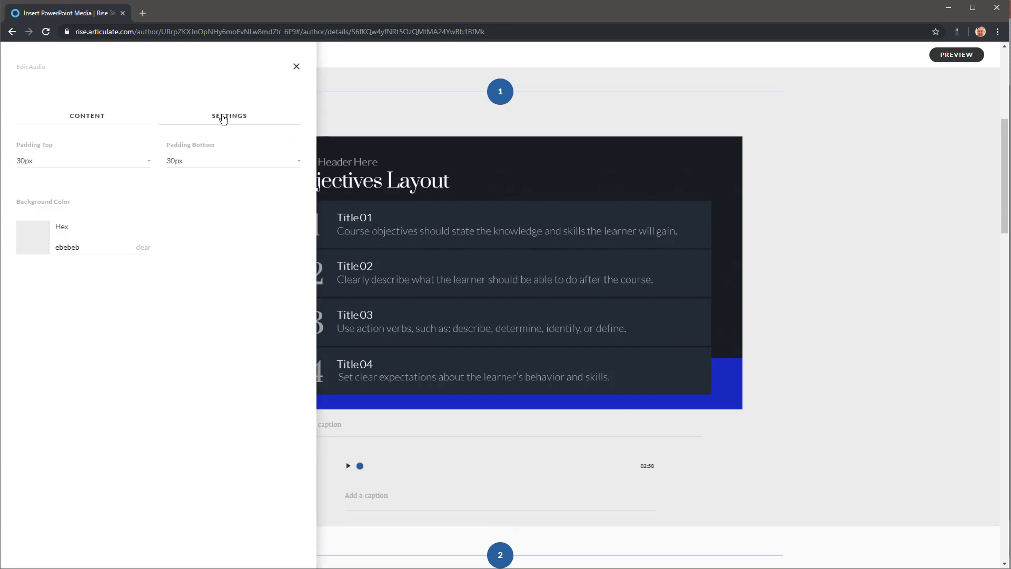
left_click(149, 162)
left_click(105, 175)
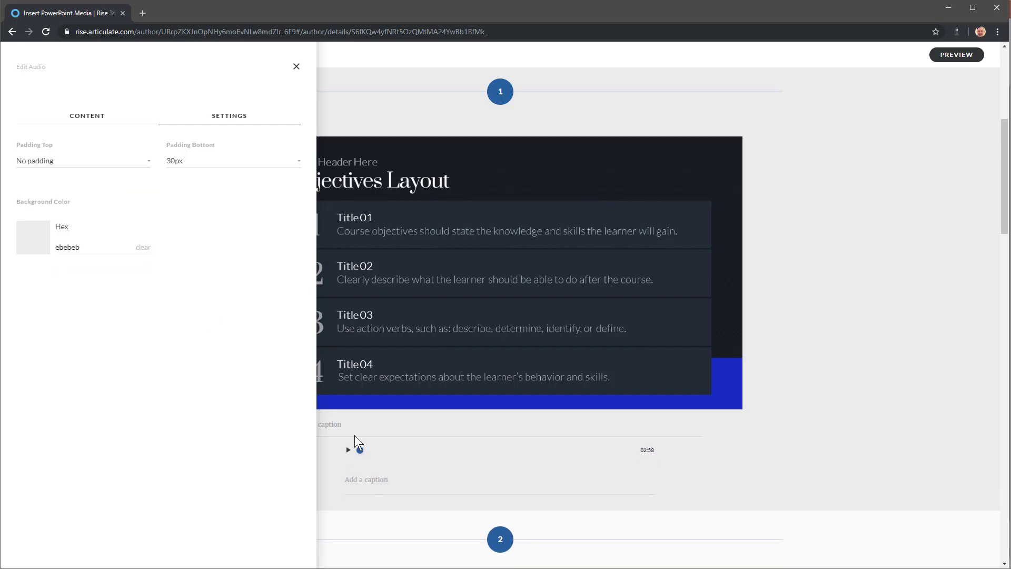
scroll(868, 165, "up", 1)
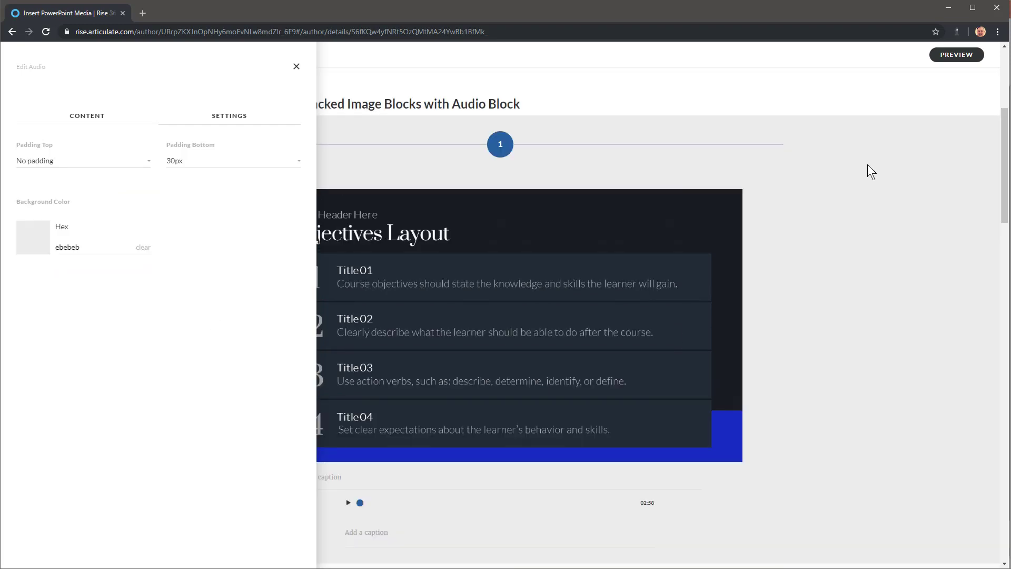
Preview the lesson and compare the image-to-audio spacing in sections 1 and 2, then return to editing.
left_click(951, 56)
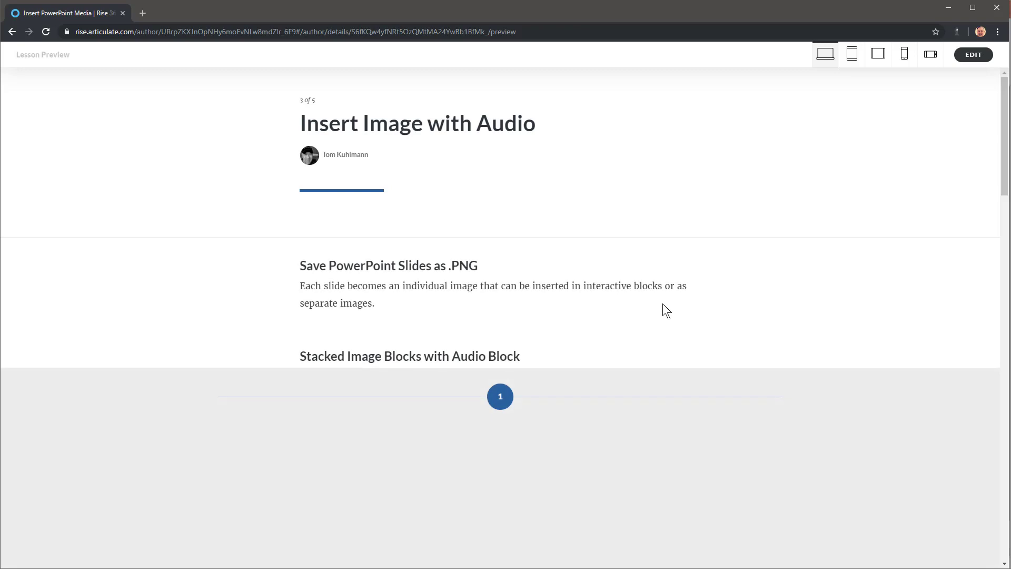
scroll(650, 303, "down", 5)
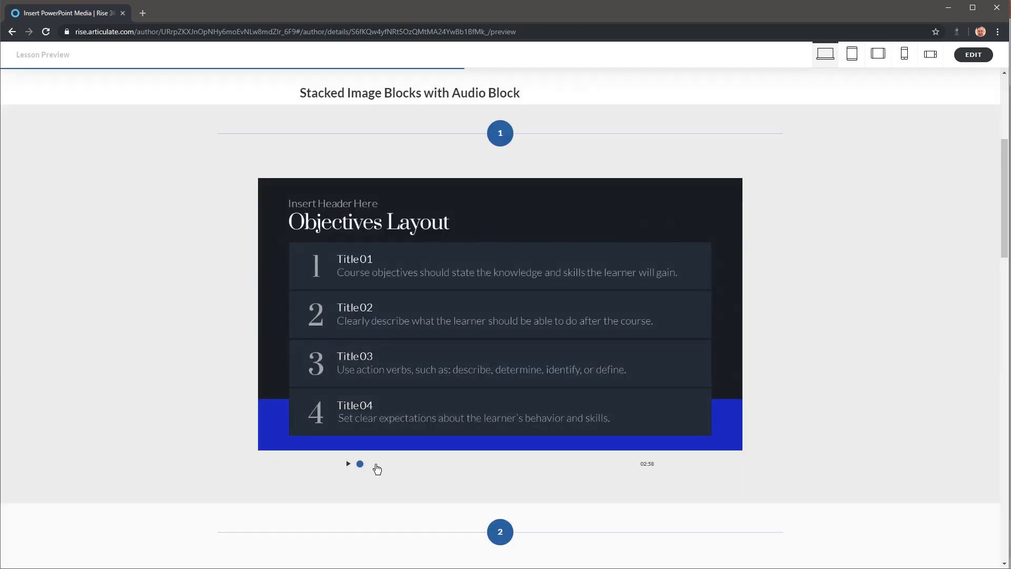
scroll(391, 469, "down", 8)
scroll(459, 452, "up", 2)
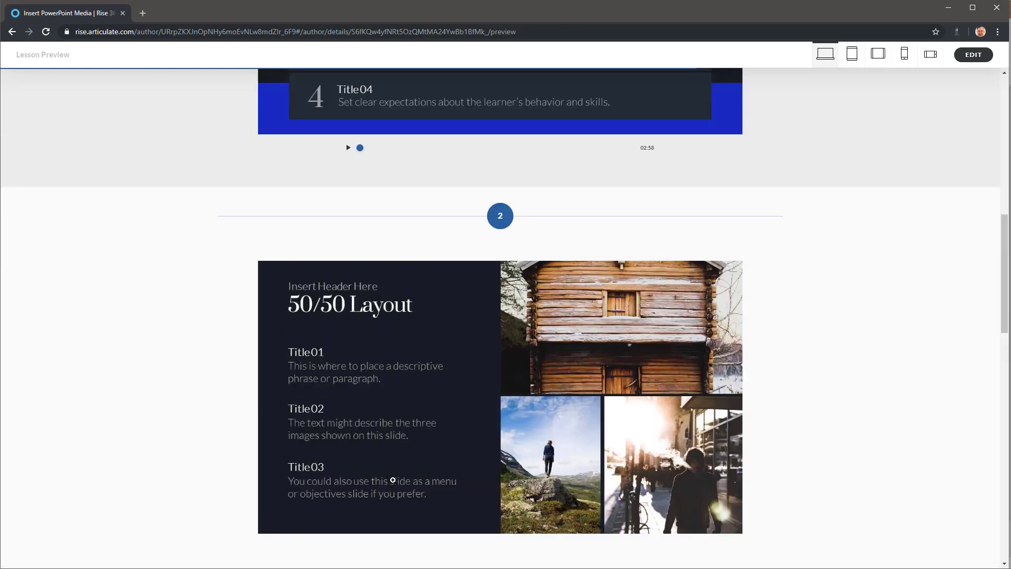
scroll(393, 480, "down", 4)
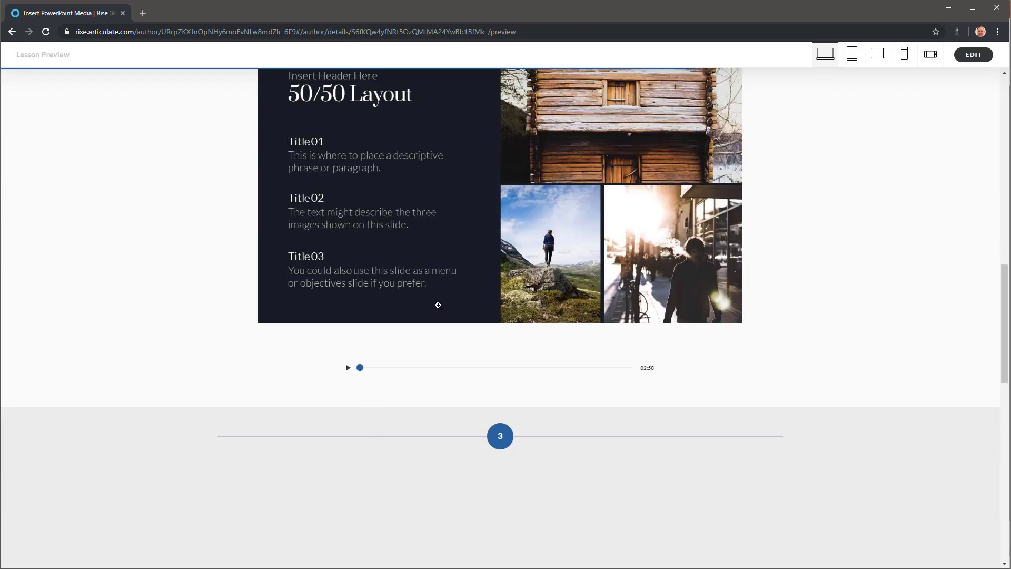
scroll(367, 383, "up", 5)
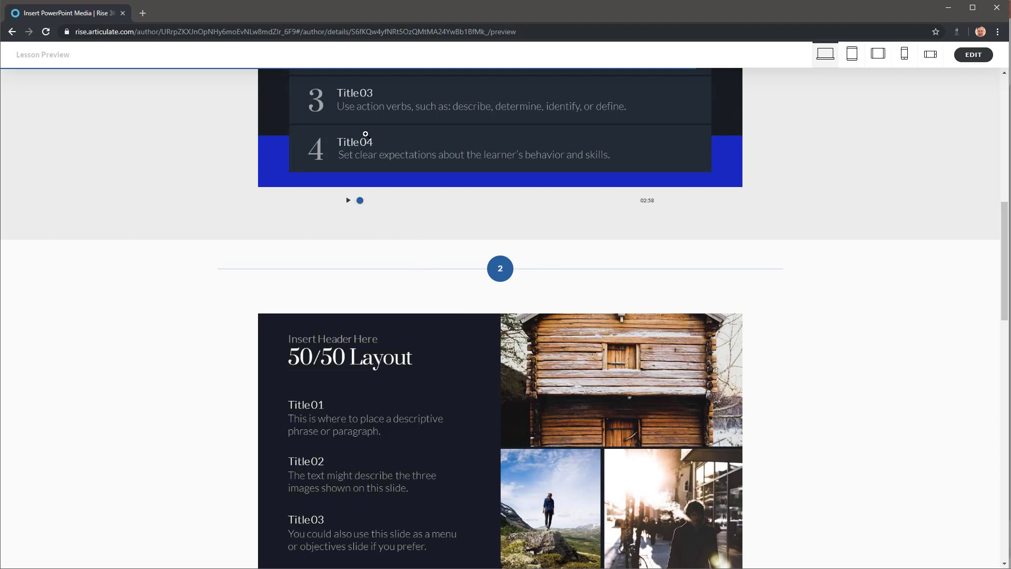
scroll(776, 208, "up", 3)
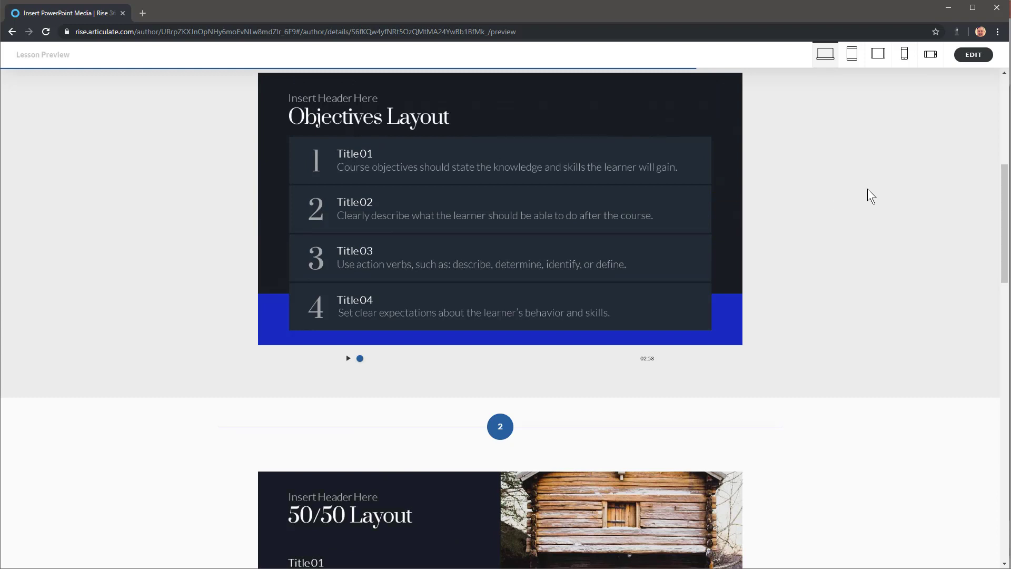
left_click(973, 55)
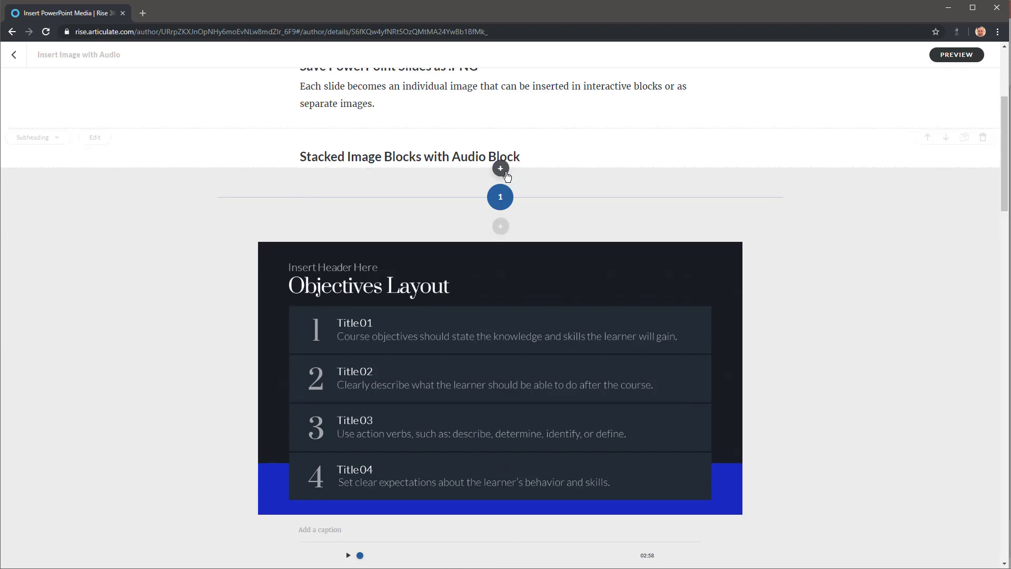
Start a new block template and select numbered divider 1, the Objectives Layout image and its audio block for it.
left_click(501, 169)
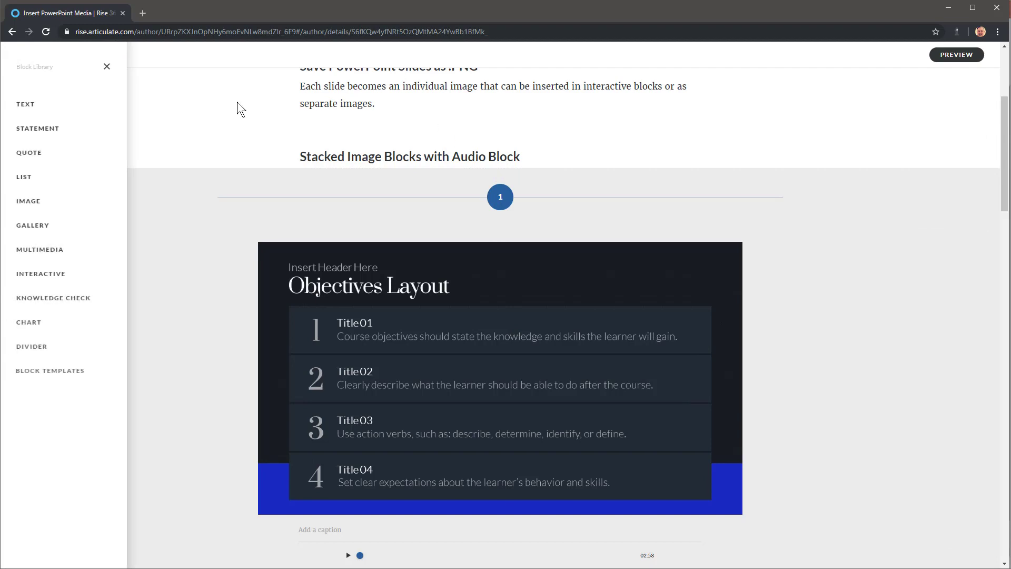
left_click(60, 381)
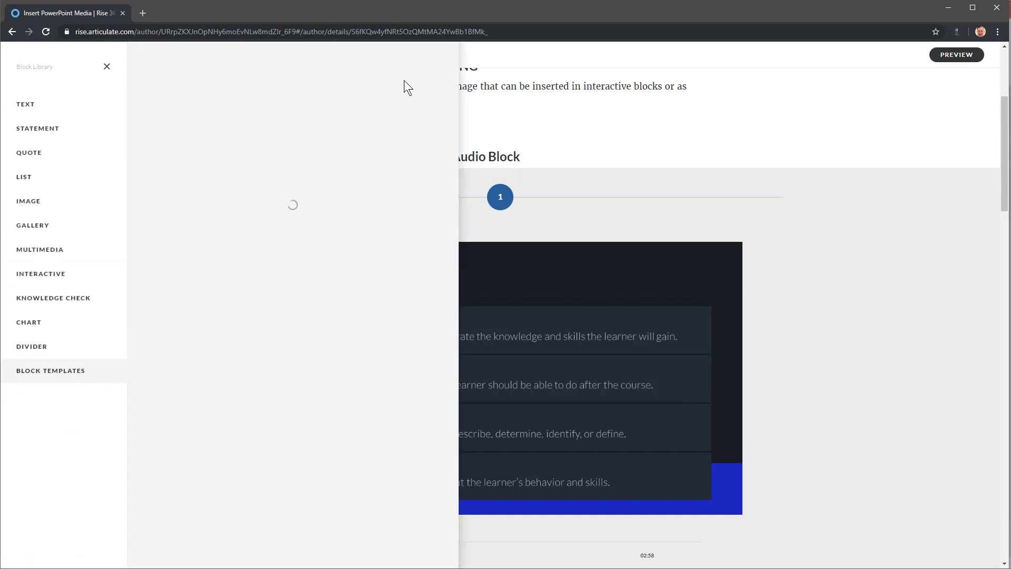
left_click(401, 70)
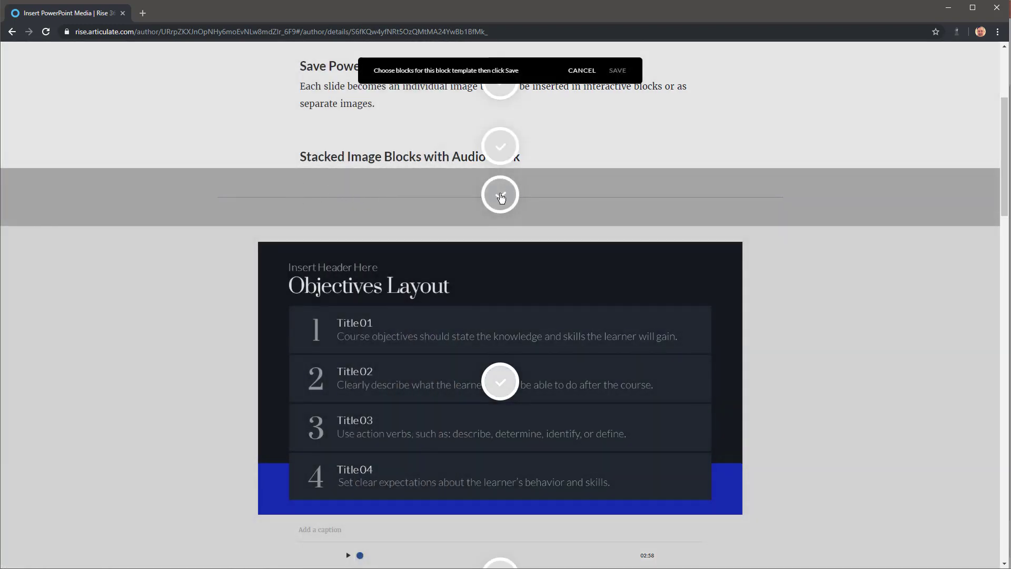
left_click(501, 198)
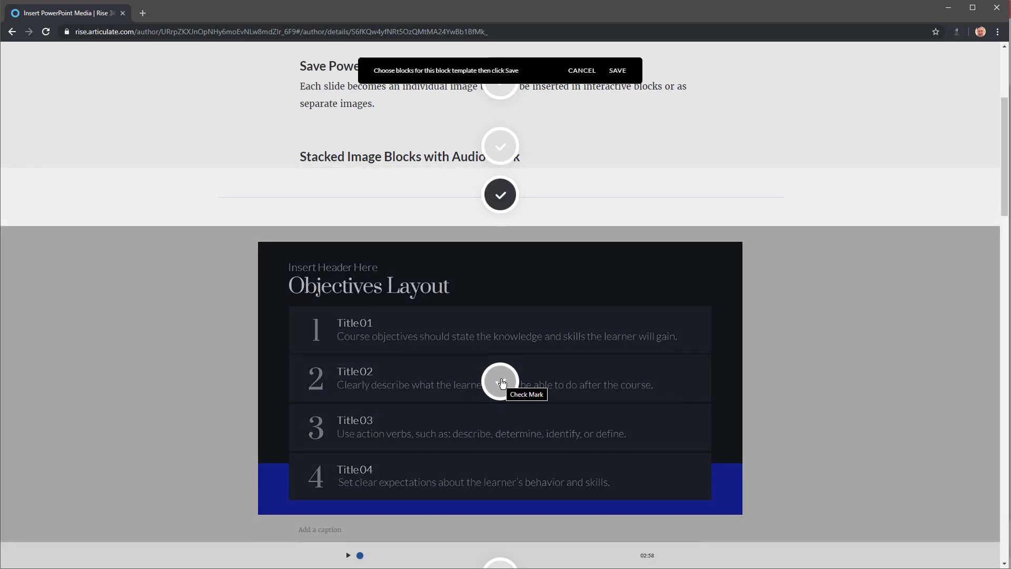
left_click(502, 384)
scroll(533, 369, "down", 4)
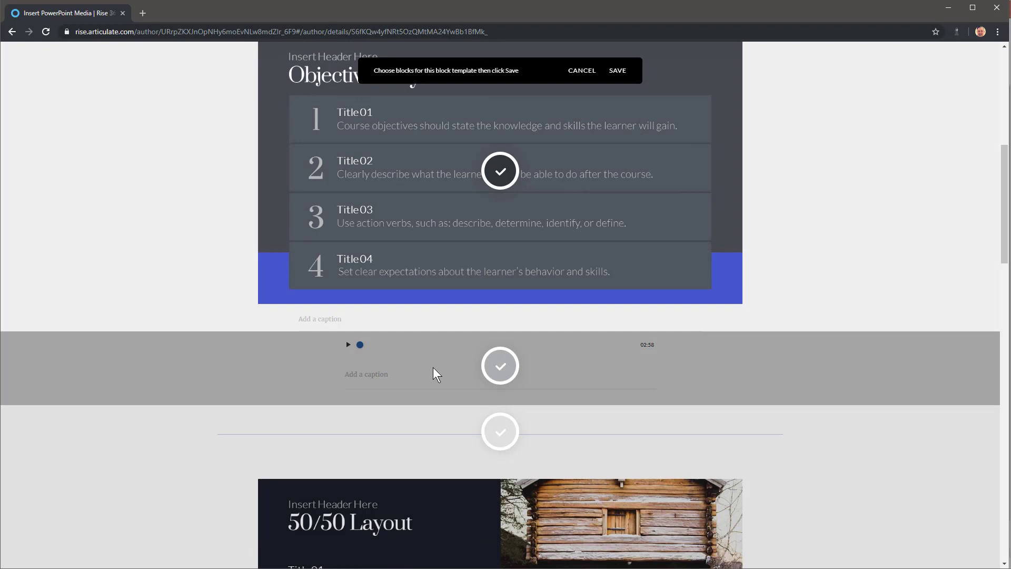
left_click(505, 369)
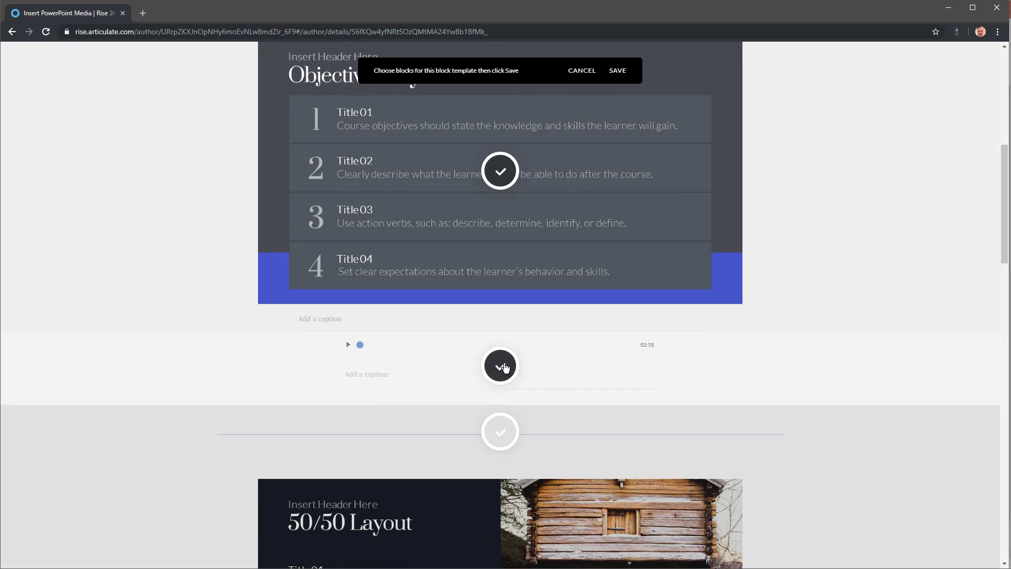
Save the selected blocks as a block template named Slideshow.
left_click(617, 74)
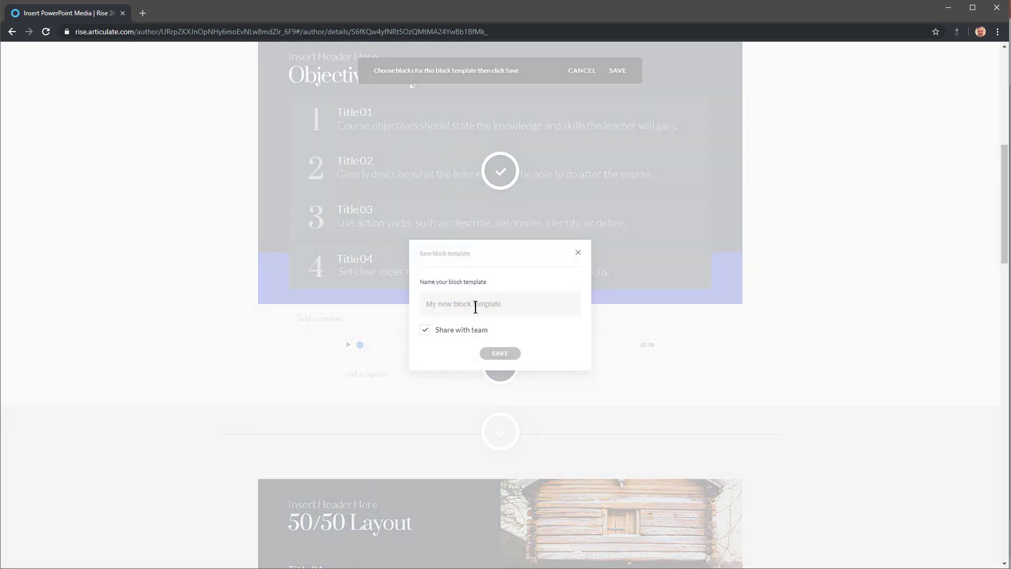
type("Slideshow")
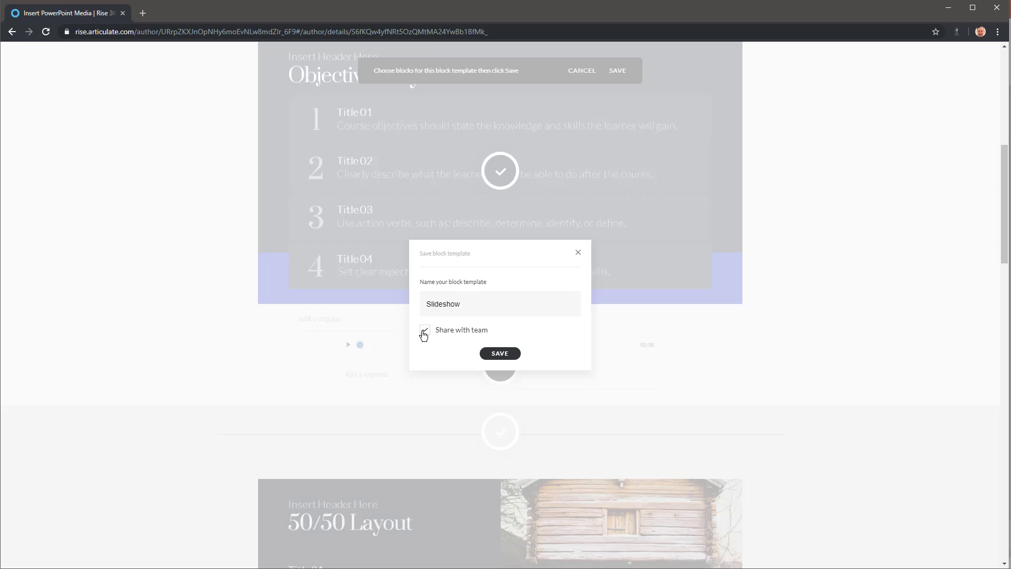
left_click(497, 354)
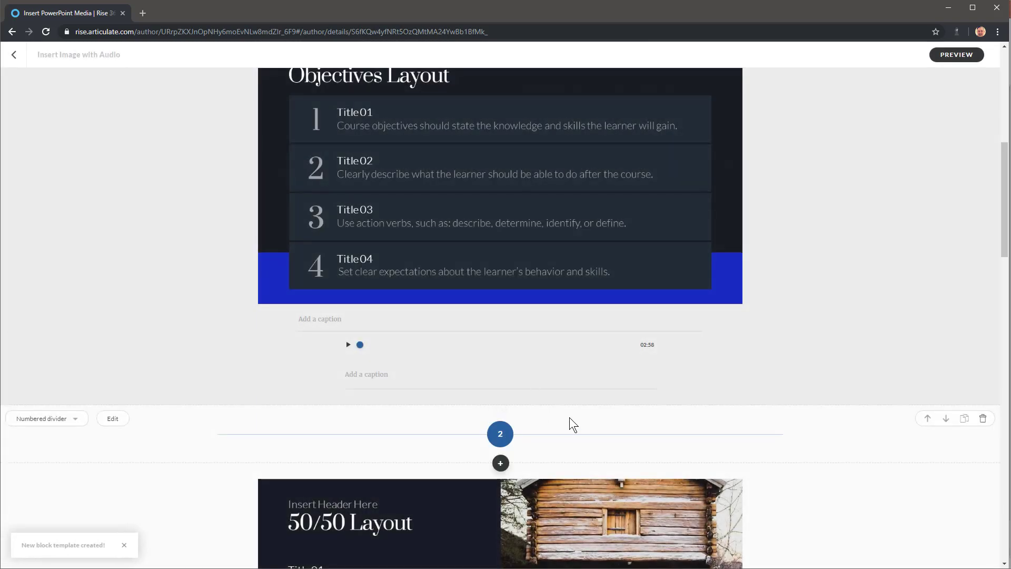
Delete the bike image block near the end of the lesson.
scroll(570, 417, "down", 15)
scroll(521, 261, "down", 5)
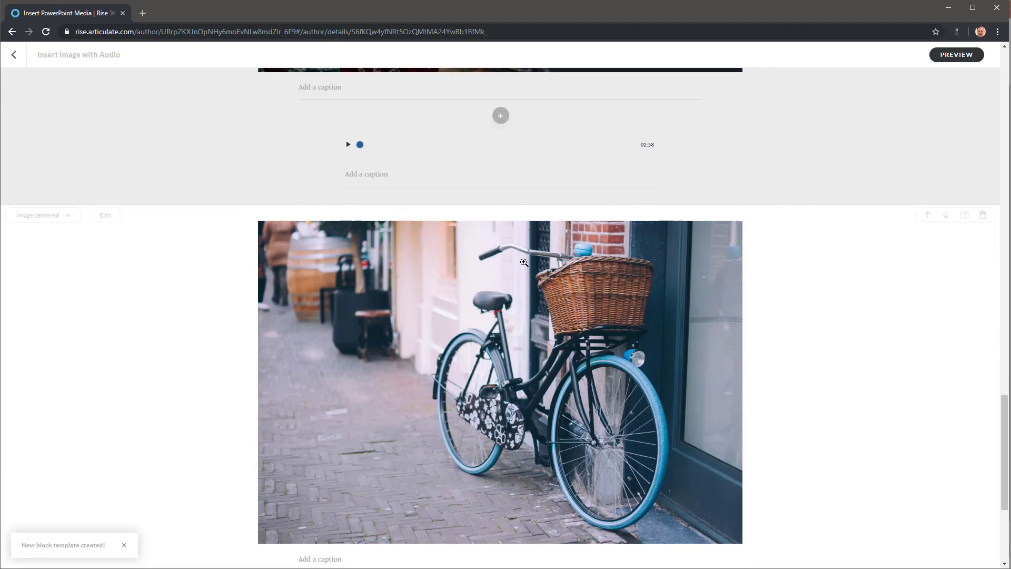
scroll(474, 174, "down", 1)
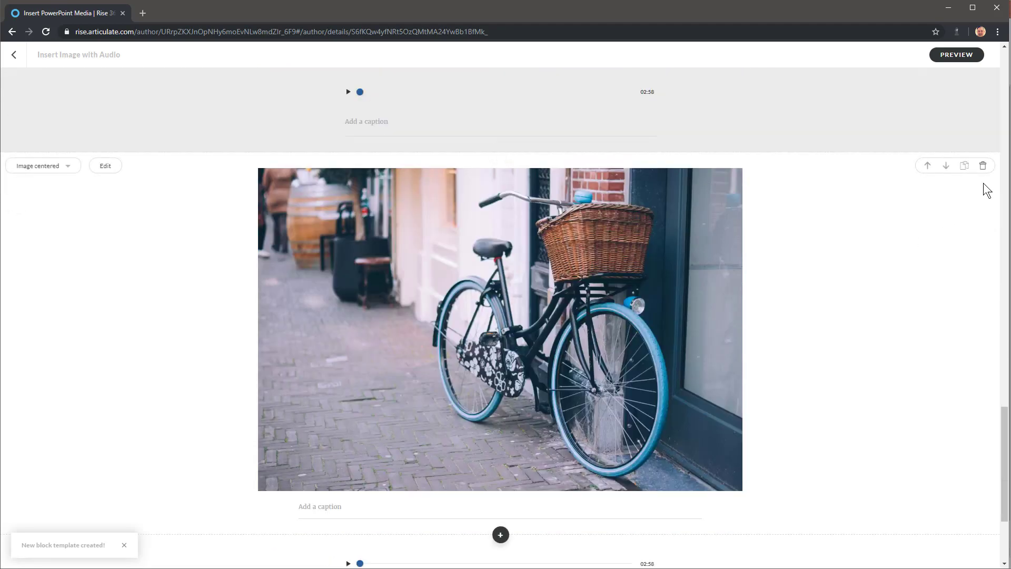
left_click(982, 165)
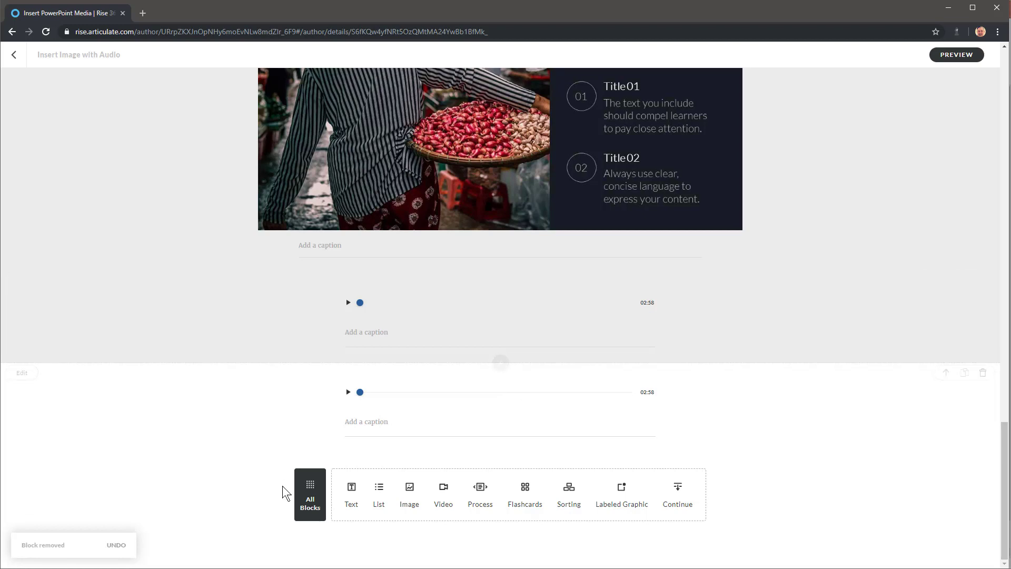
Insert the Slideshow block template at the end of the lesson and briefly check its image content options.
left_click(310, 500)
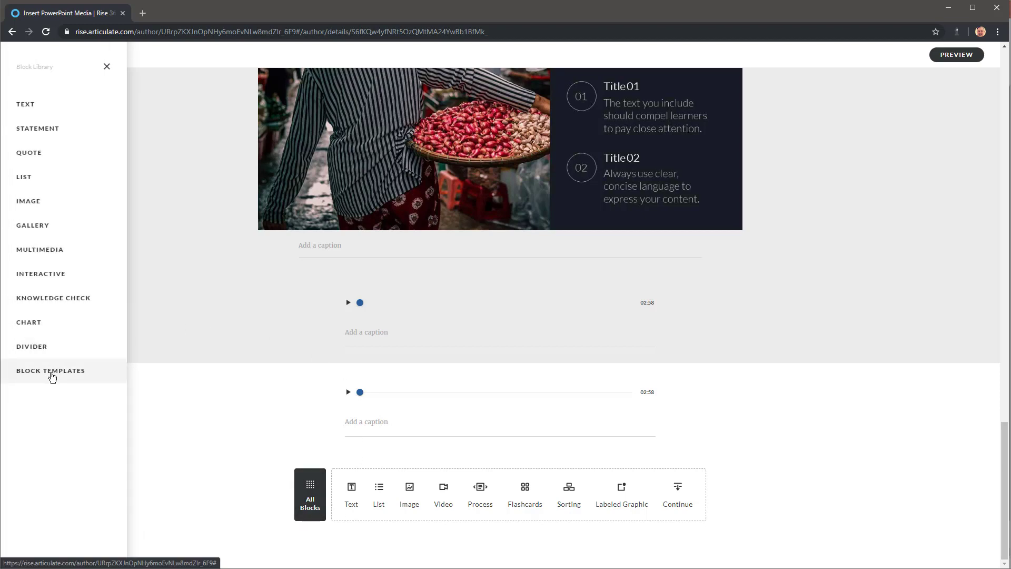
left_click(52, 371)
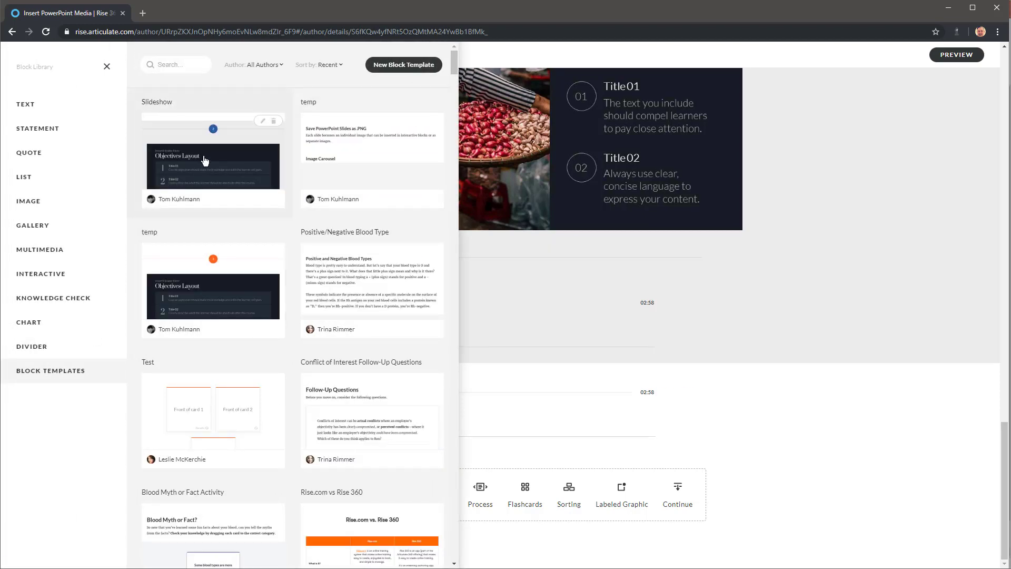
left_click(203, 159)
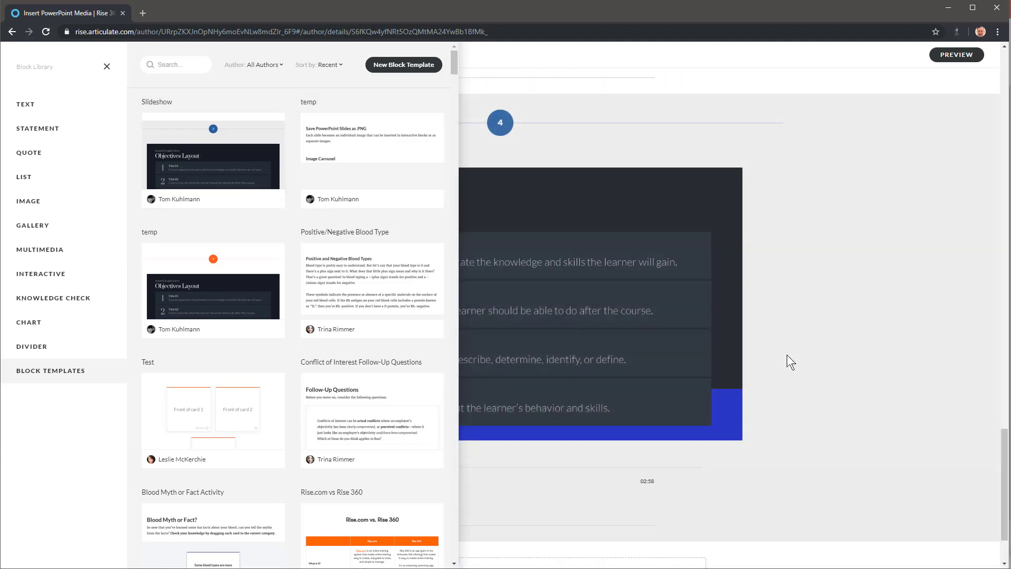
left_click(859, 356)
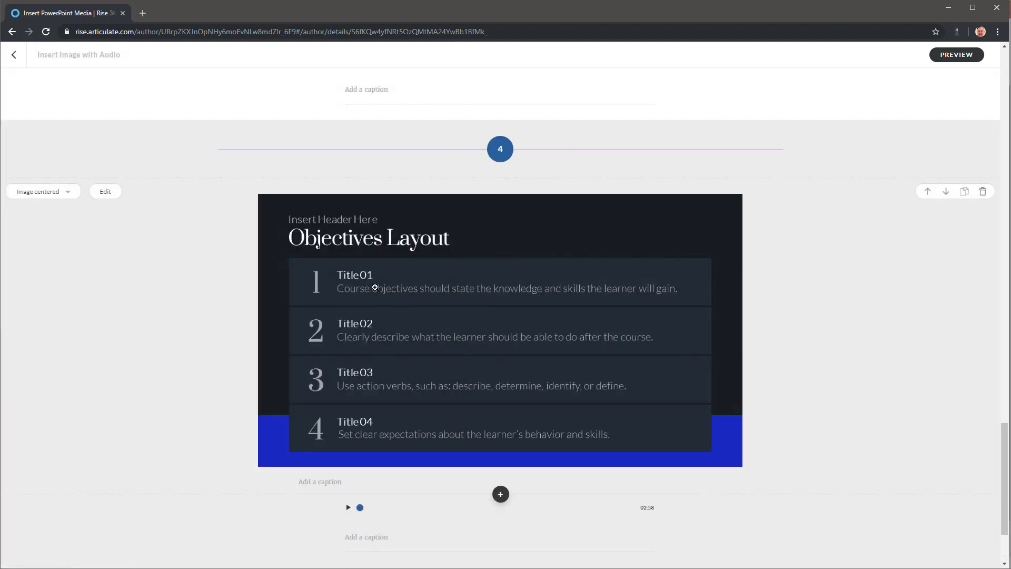
left_click(108, 193)
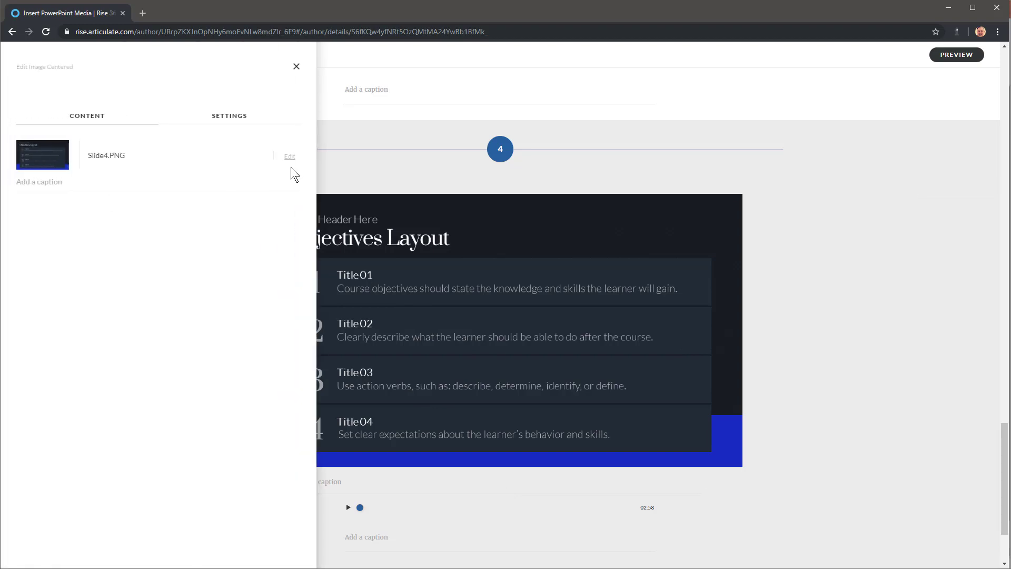
left_click(578, 380)
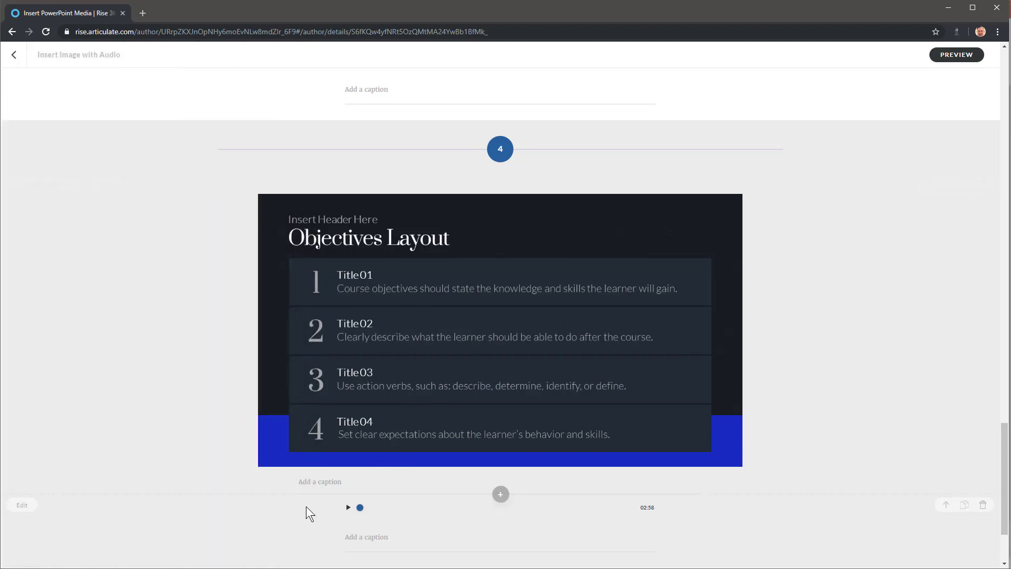
Check the upload and recording options of the audio block below the last Objectives Layout image and return to the course outline.
left_click(26, 509)
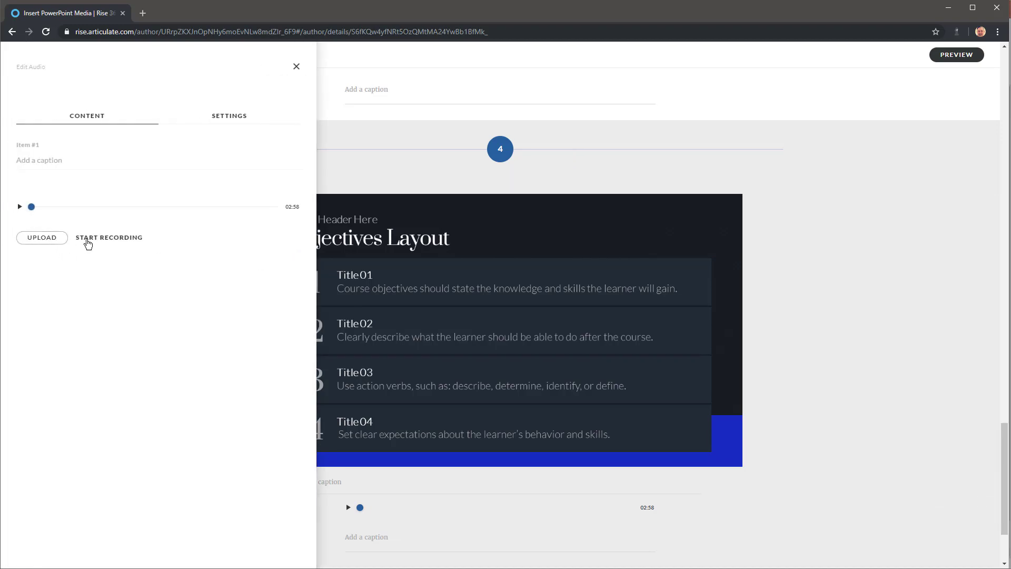
left_click(824, 406)
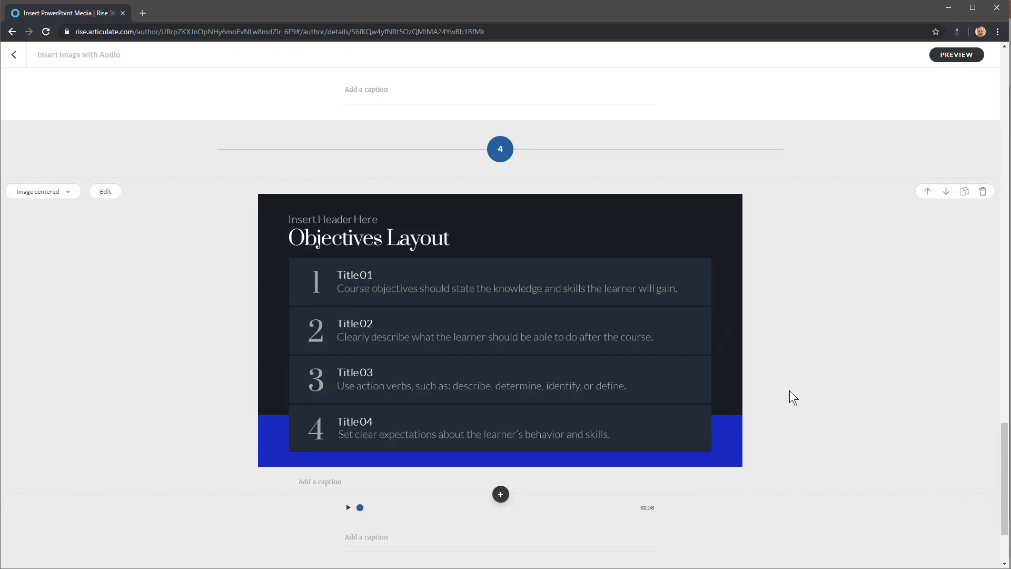
left_click(14, 55)
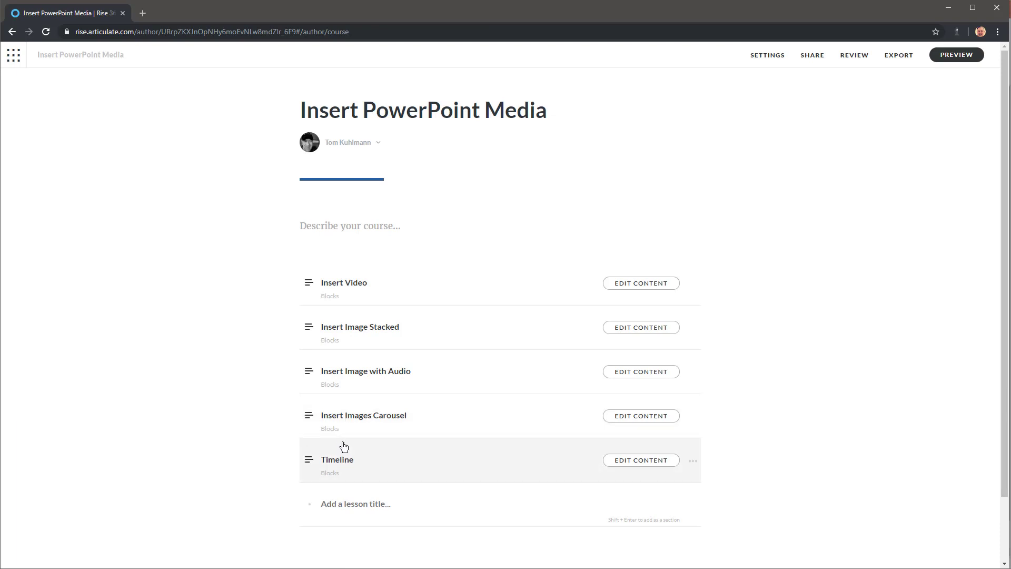
Open the Insert Images Carousel lesson for editing and add a Carousel gallery block at its end.
left_click(628, 417)
scroll(678, 365, "down", 5)
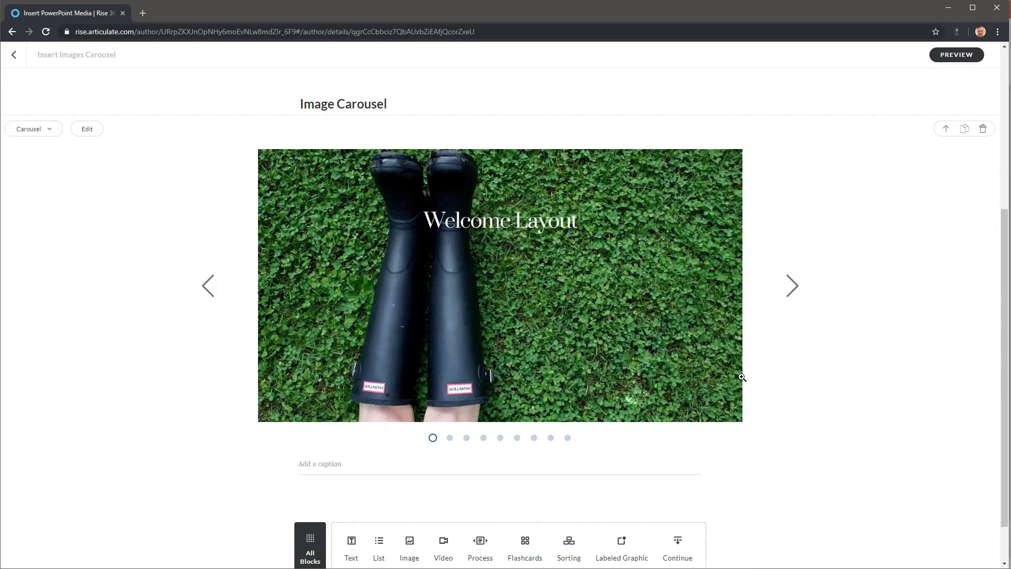
scroll(677, 379, "down", 1)
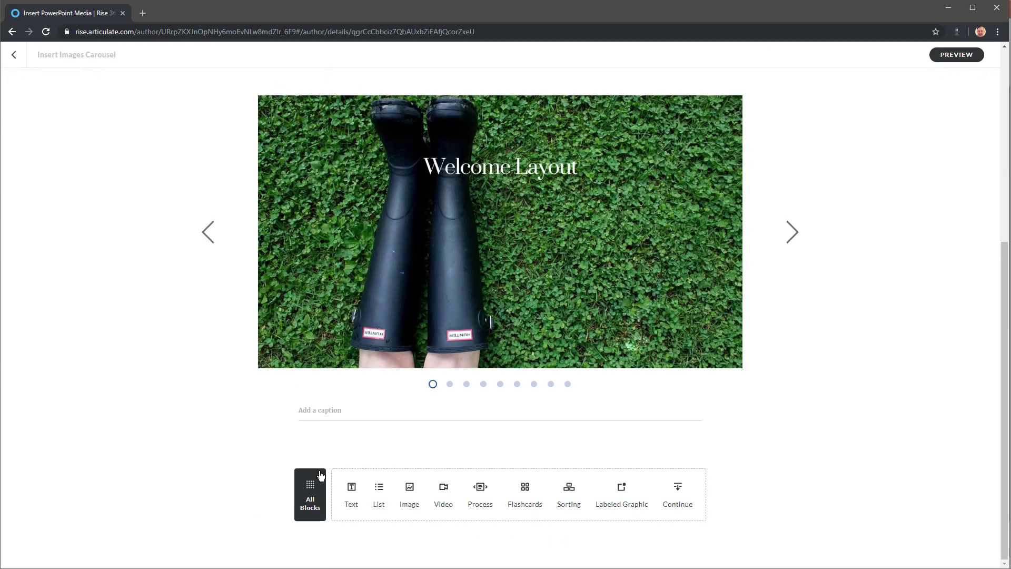
left_click(316, 492)
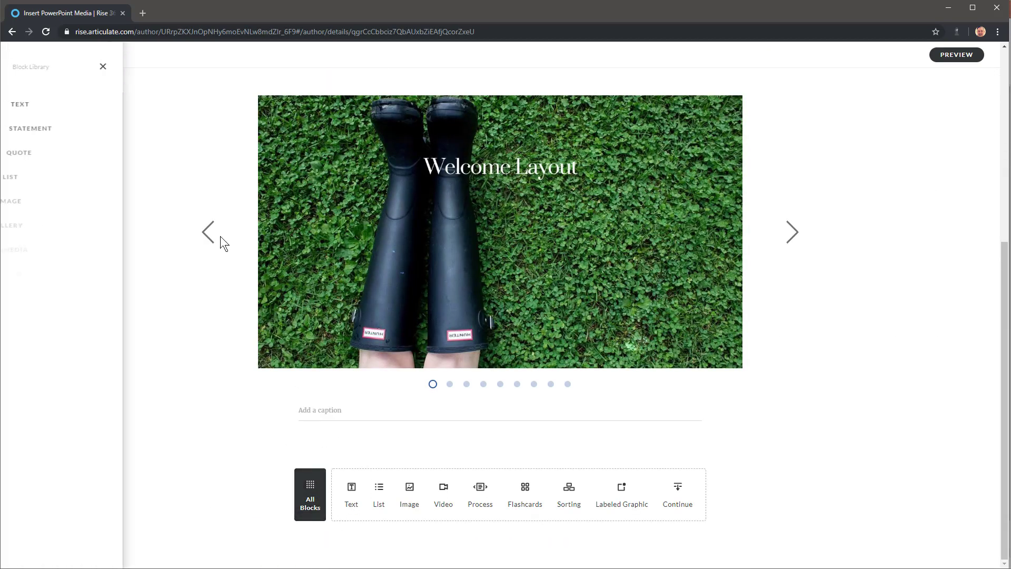
left_click(34, 231)
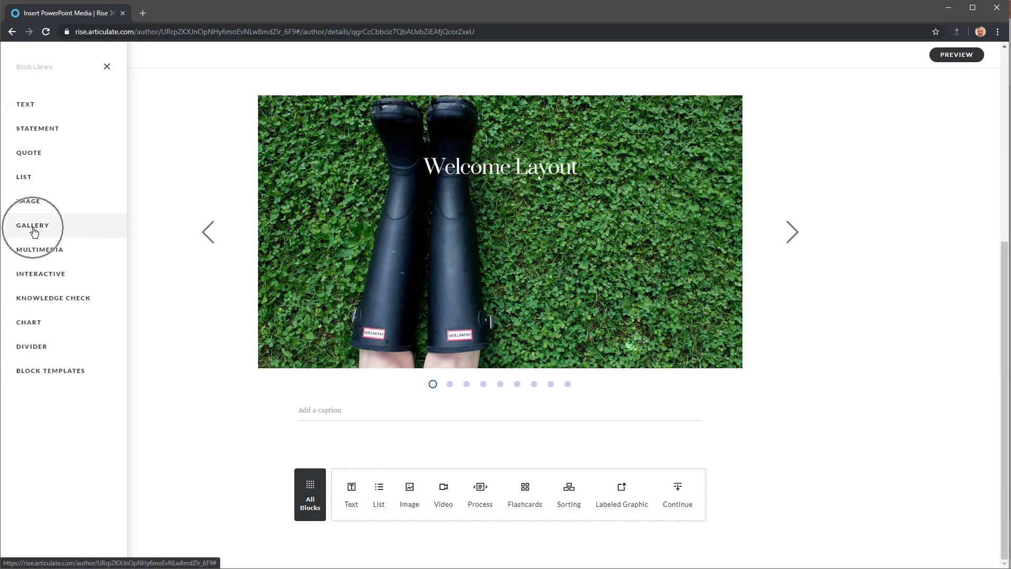
left_click(212, 116)
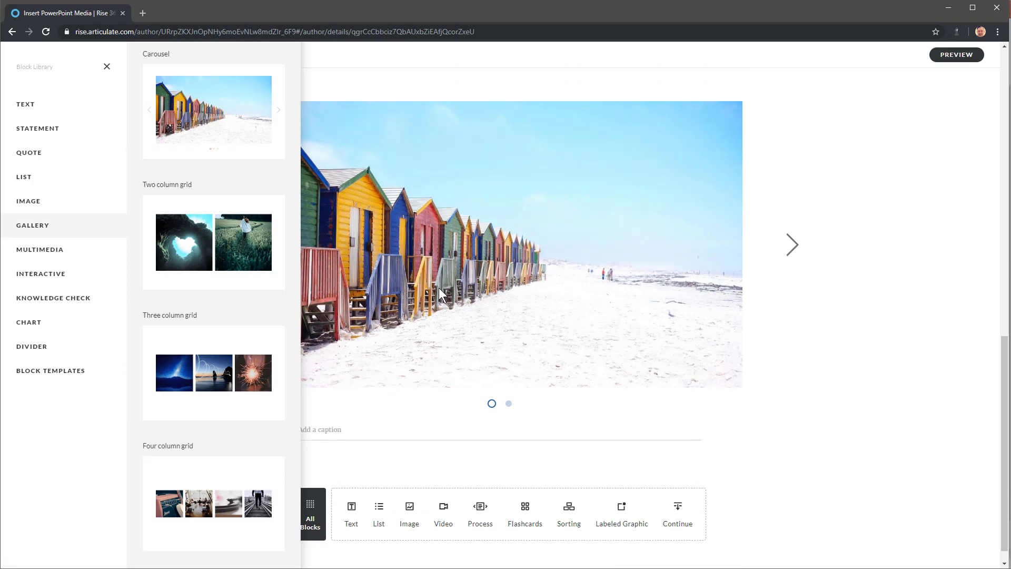
left_click(797, 397)
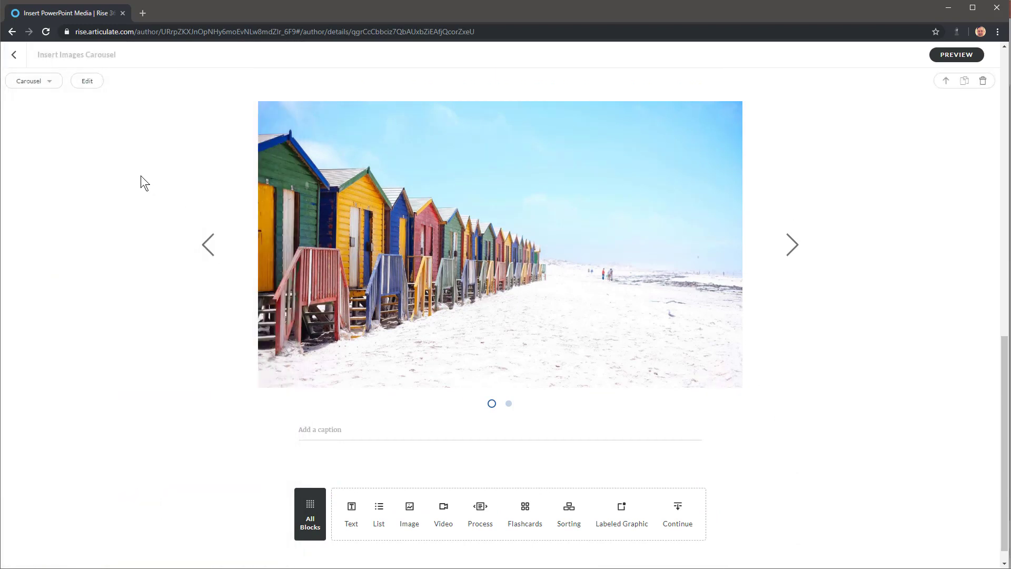
Upload Slide1.PNG through Slide19.PNG from the PowerPoint_Interactive\SlideDemo folder into the new carousel block.
left_click(88, 81)
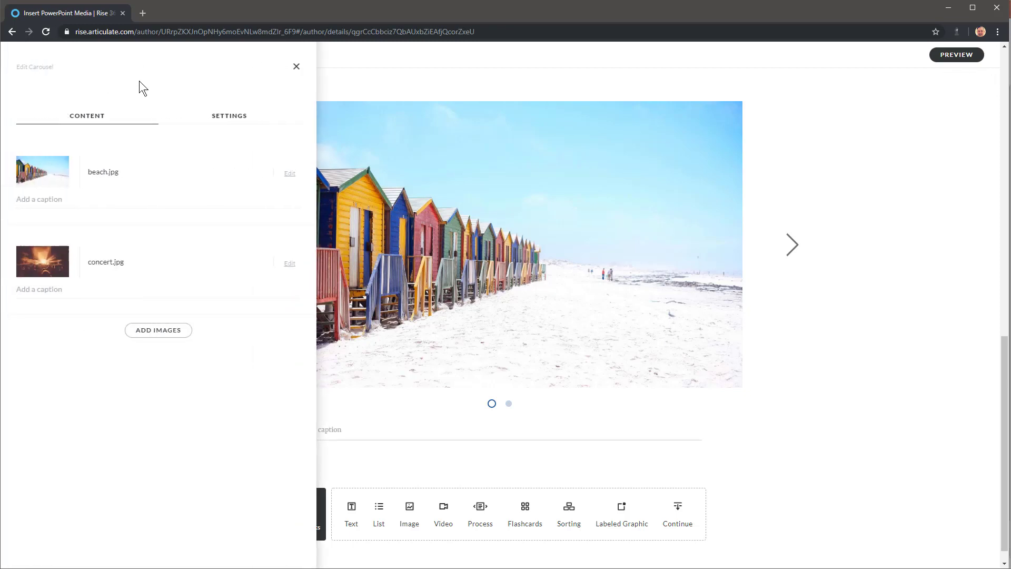
left_click(164, 331)
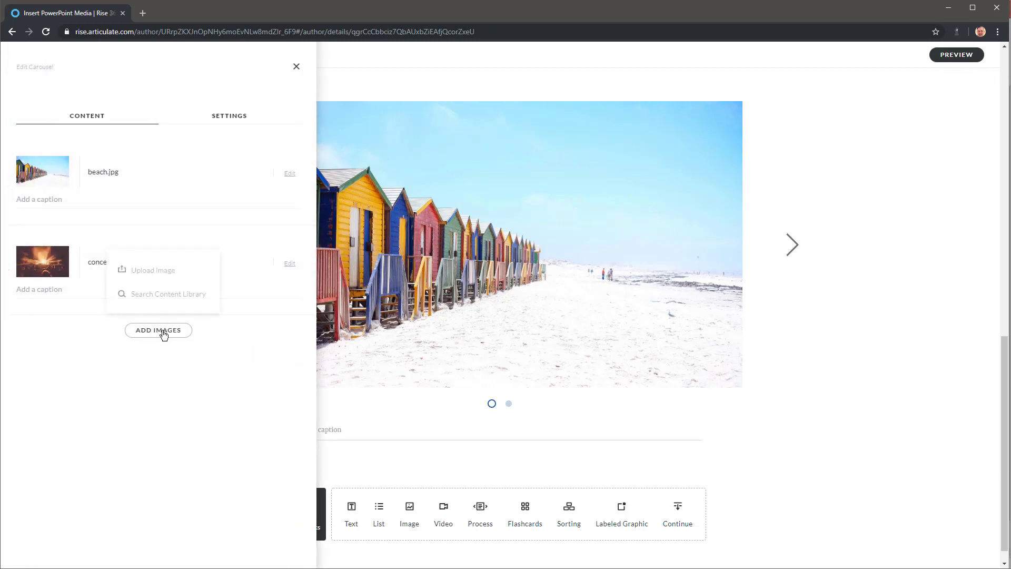
left_click(150, 275)
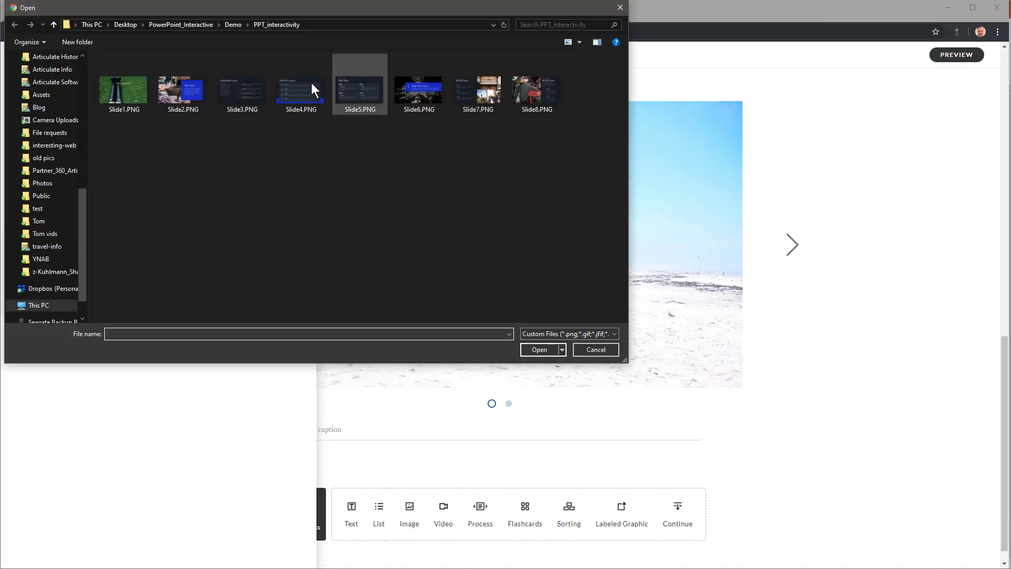
left_click(235, 25)
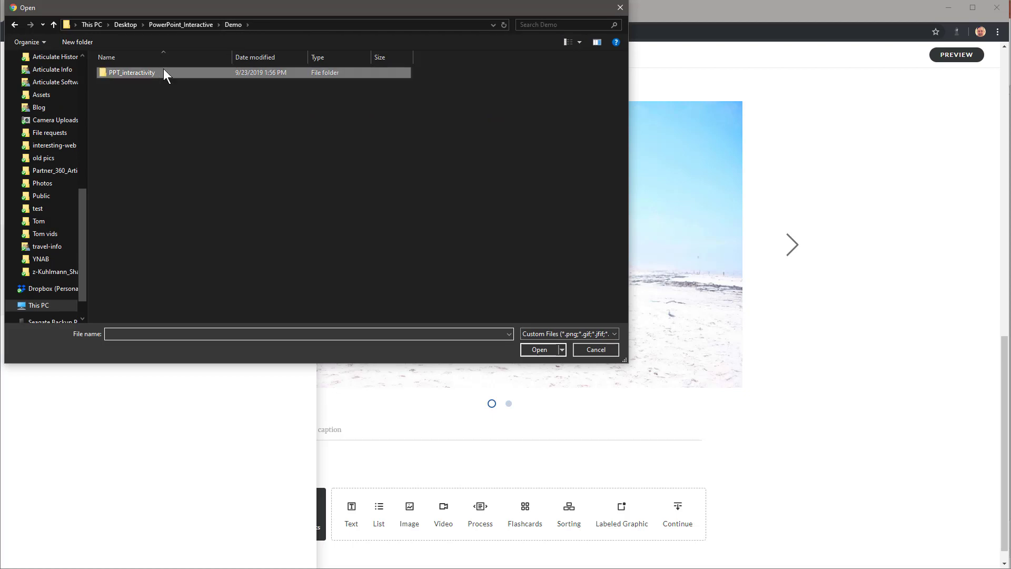
left_click(199, 25)
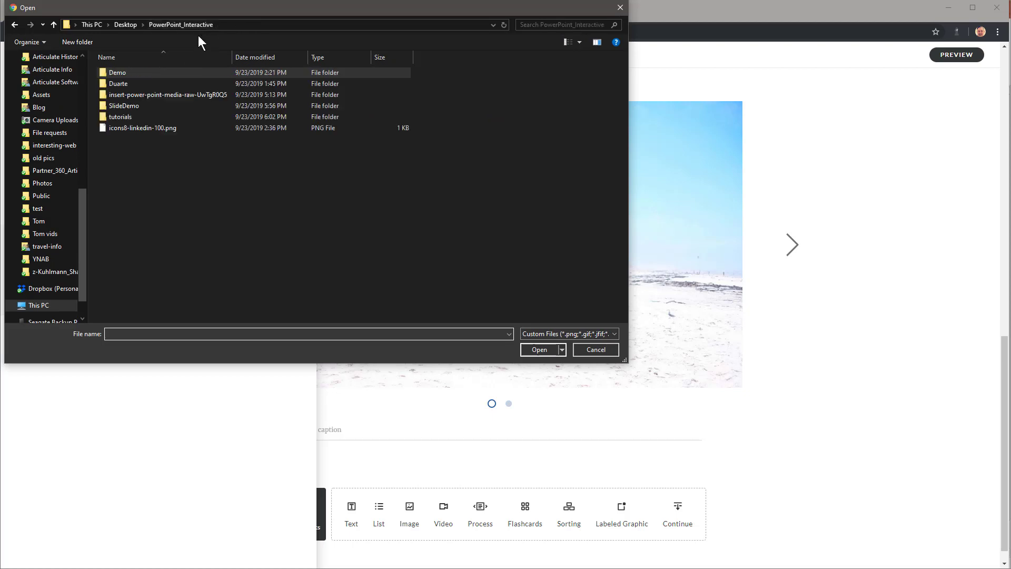
double_click(126, 105)
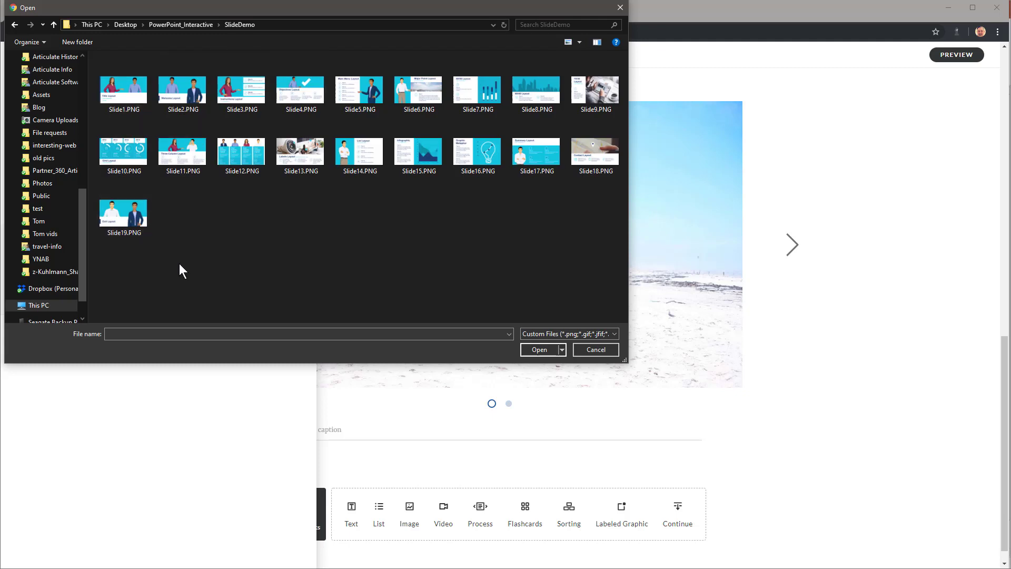
left_click(122, 90)
left_click(124, 222, "shift")
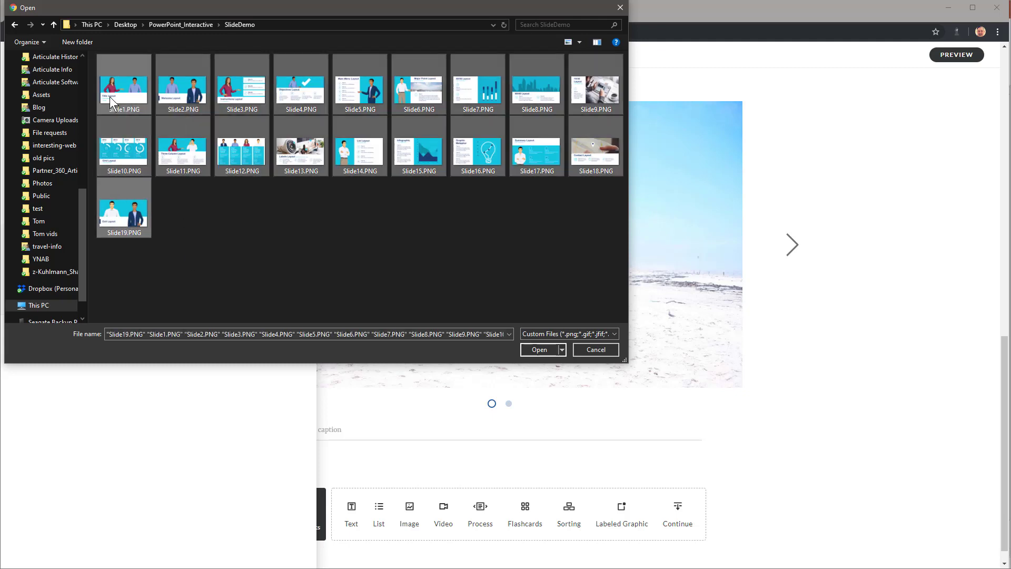
left_click(539, 349)
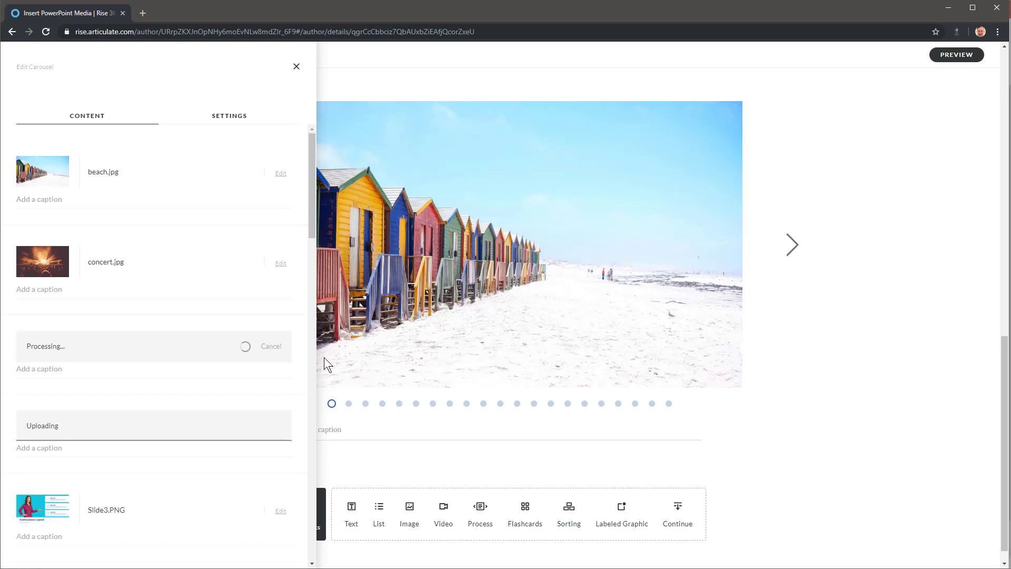
Review the carousel's image list, cancel the processing upload right after Slide10.PNG, and leave the carousel's editing options.
left_click_drag(311, 166, 325, 296)
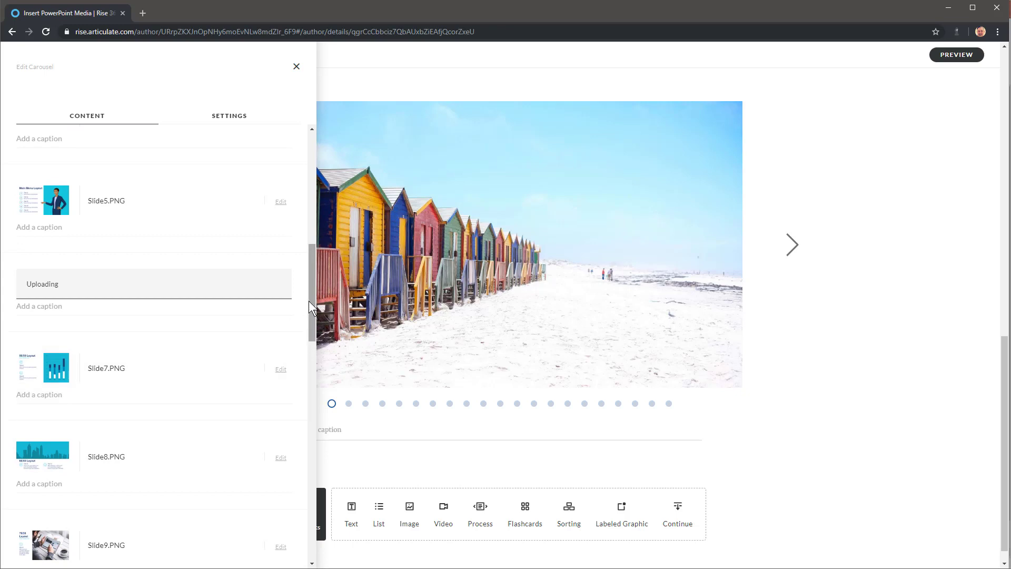
left_click_drag(309, 298, 301, 334)
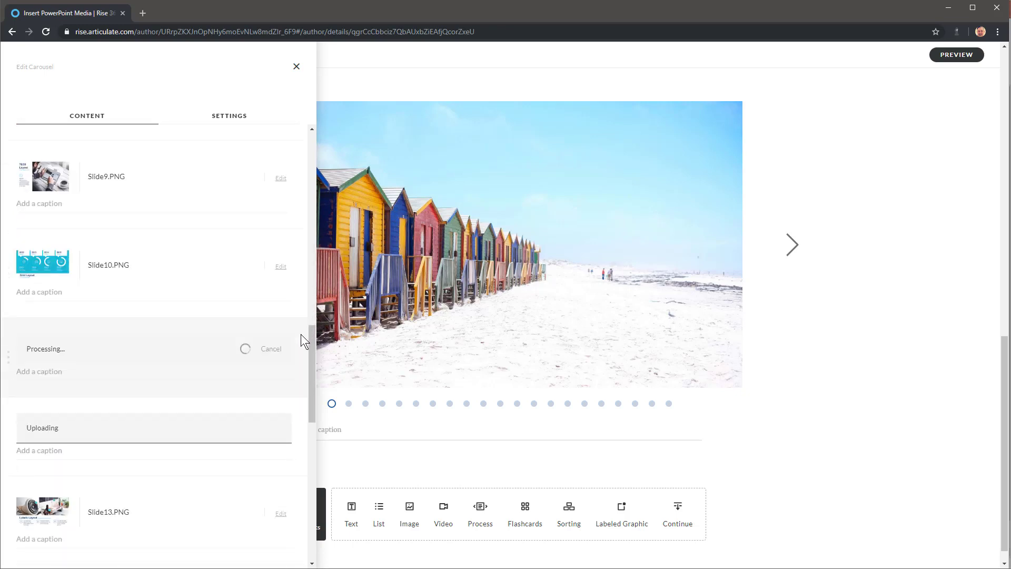
scroll(301, 334, "down", 6)
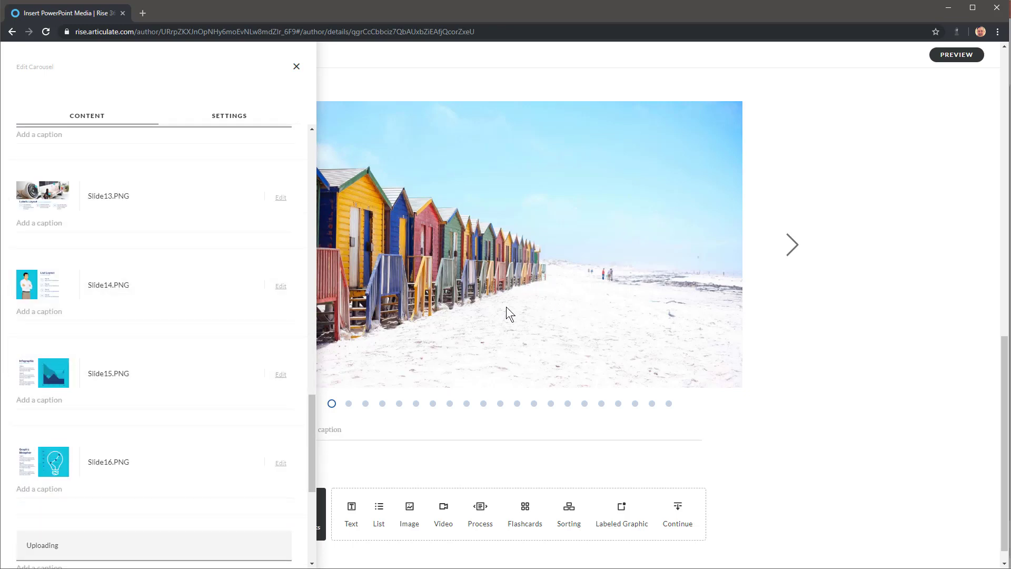
scroll(266, 364, "down", 1)
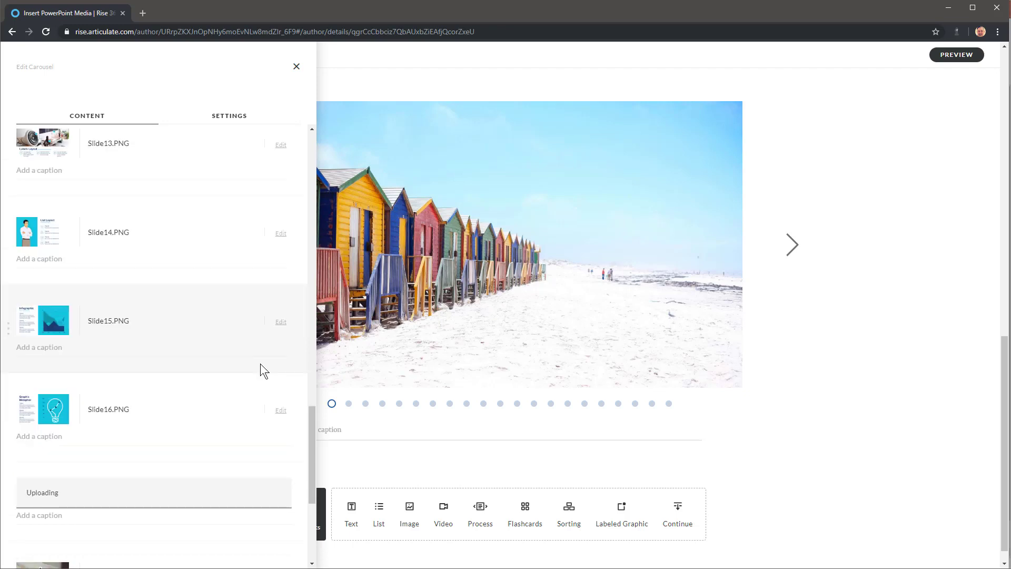
scroll(261, 393, "up", 6)
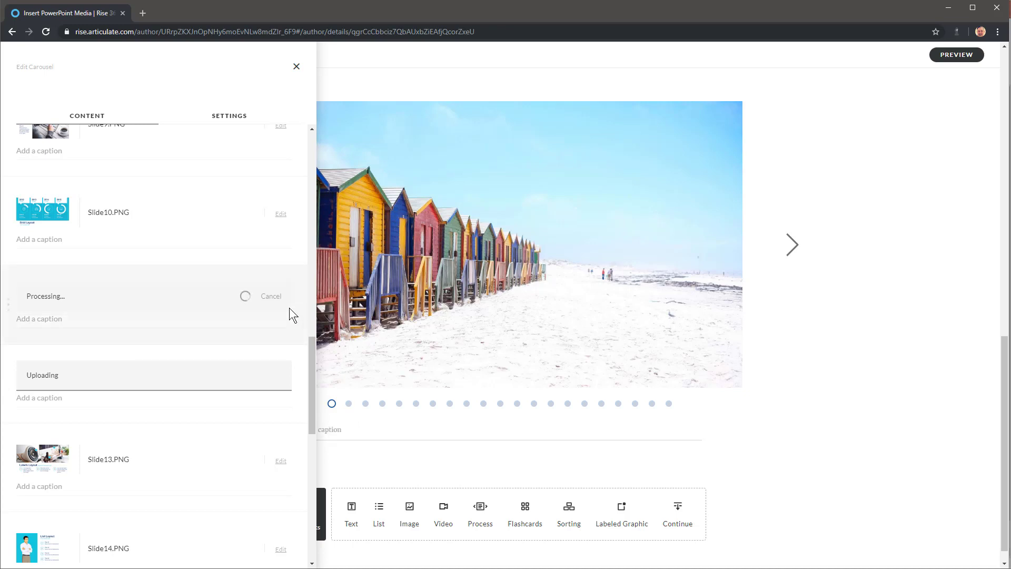
left_click(271, 300)
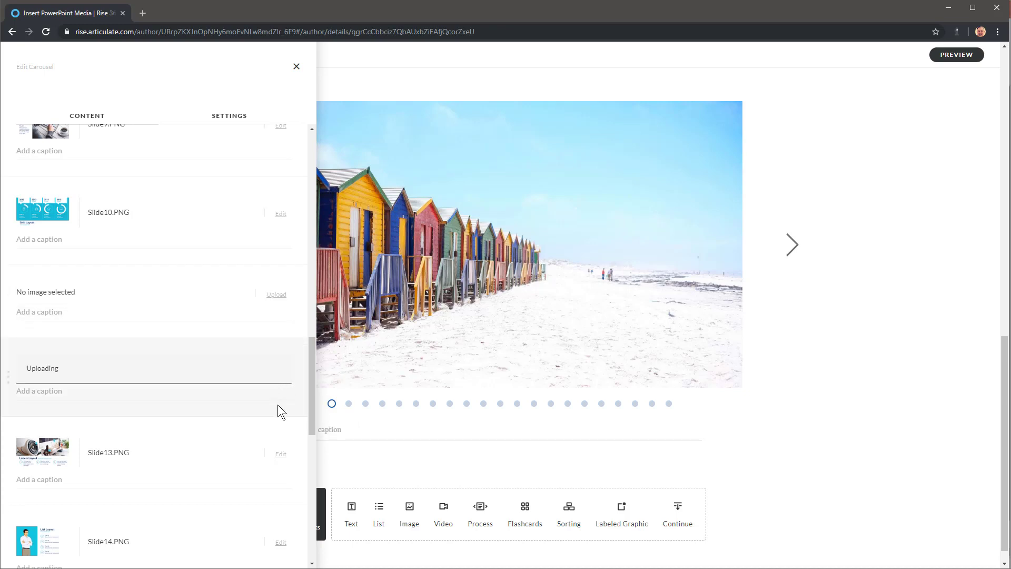
left_click(801, 412)
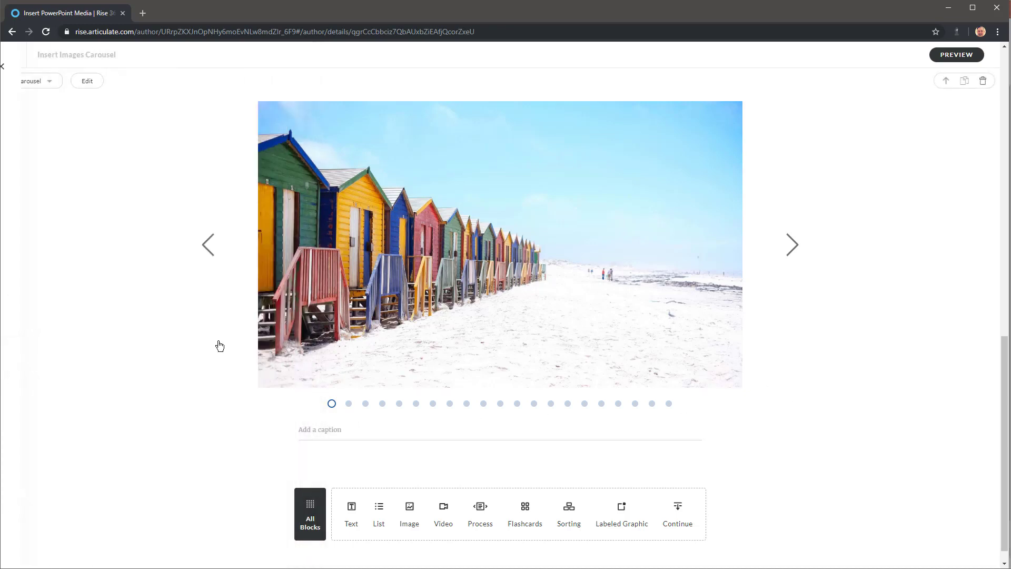
Page through the new carousel from the beach image to the Objectives Layout slide.
left_click(793, 248)
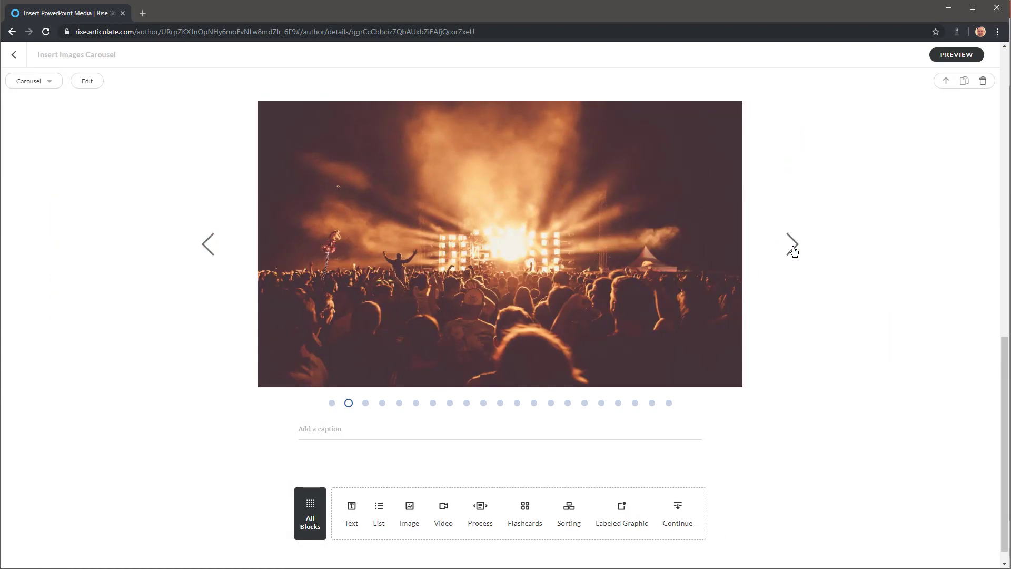
left_click(794, 248)
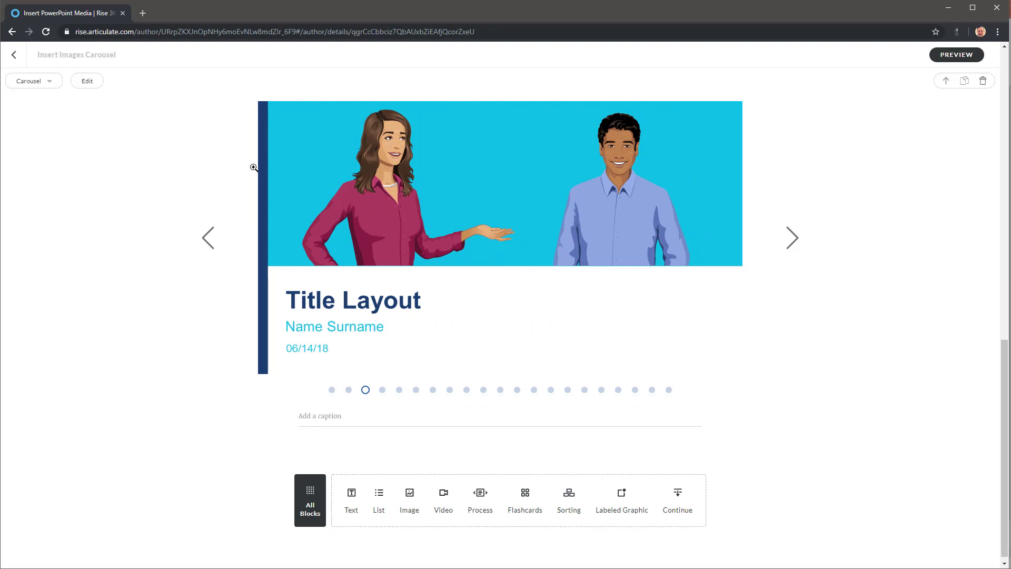
left_click(795, 241)
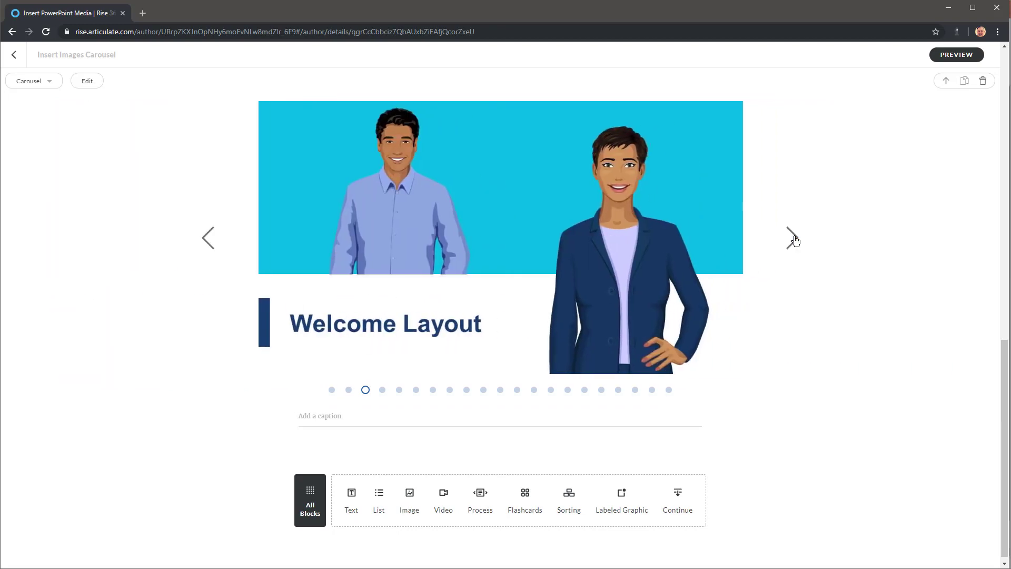
left_click(795, 240)
left_click(796, 240)
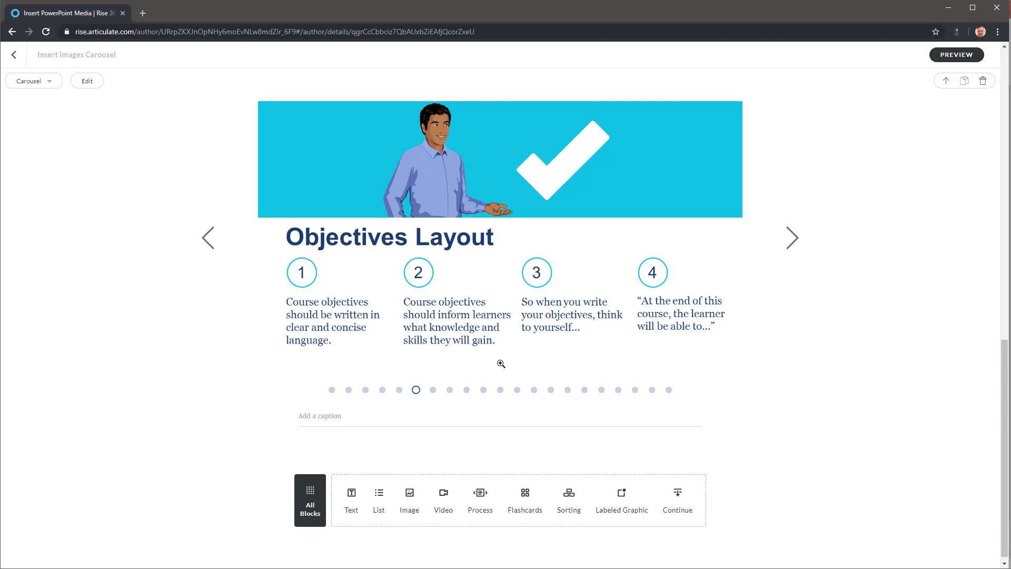
Add an interactive Timeline block below the new carousel at the end of the lesson.
left_click(314, 507)
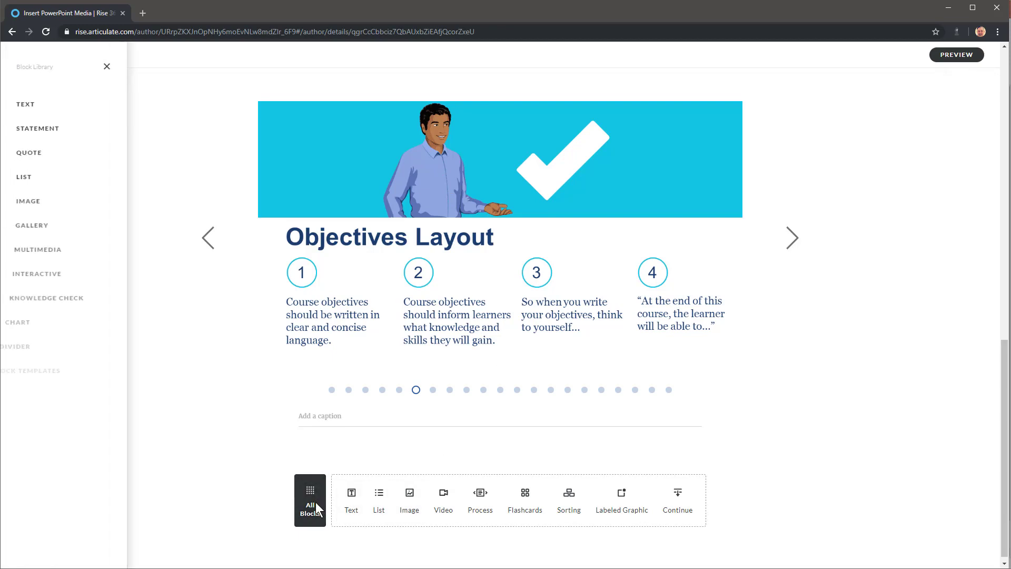
left_click(37, 275)
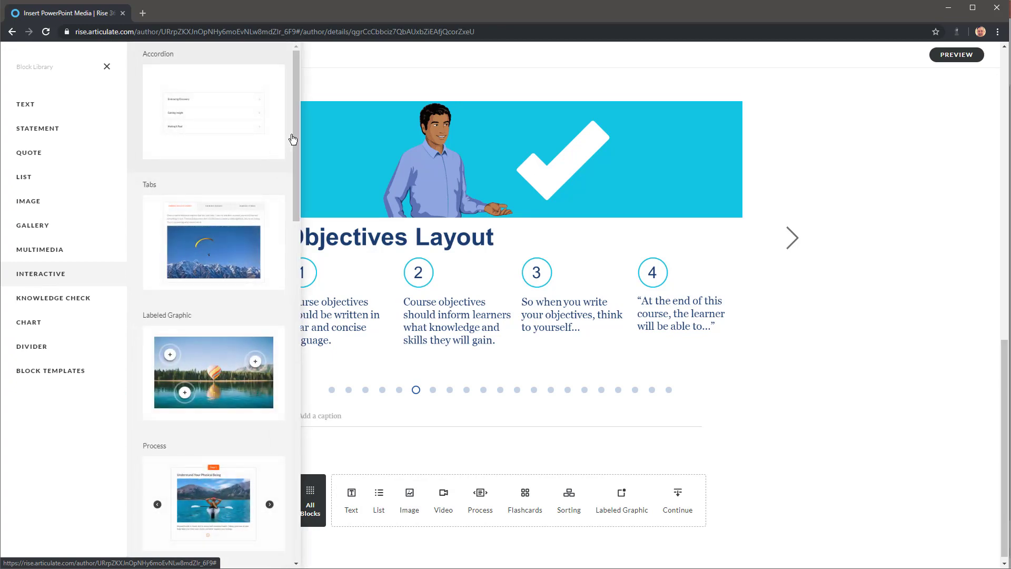
left_click_drag(297, 133, 287, 299)
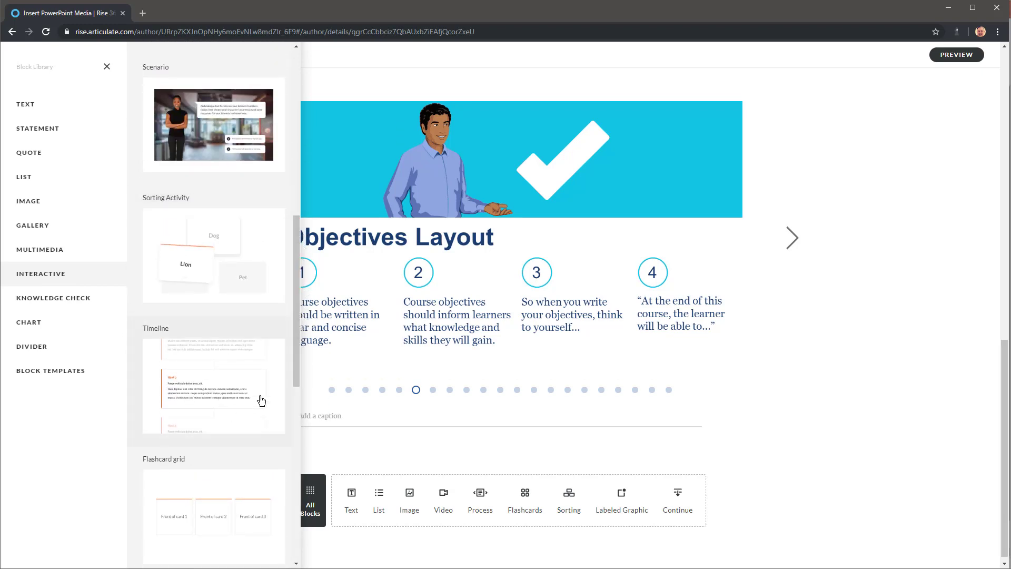
left_click(203, 378)
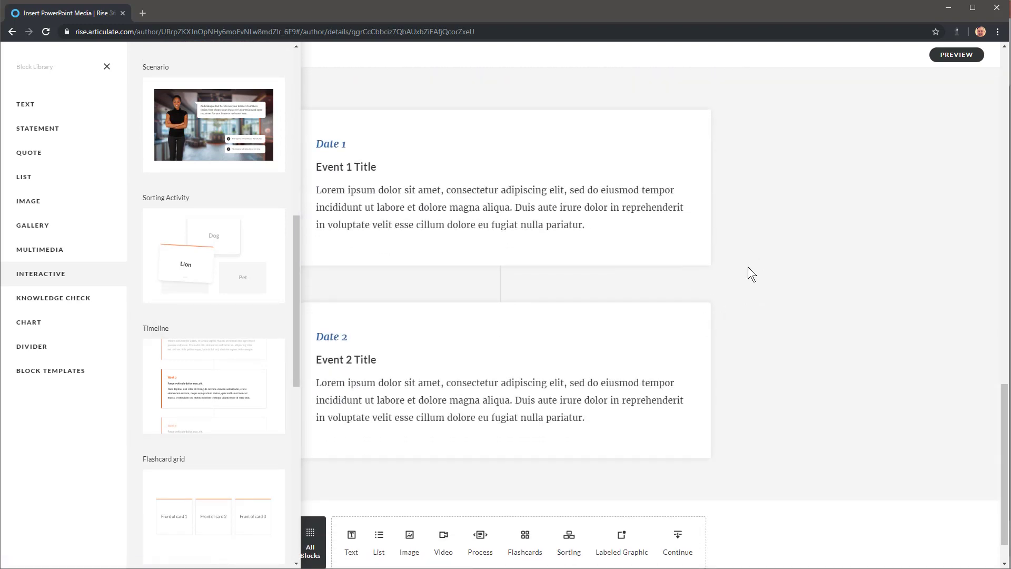
left_click(748, 266)
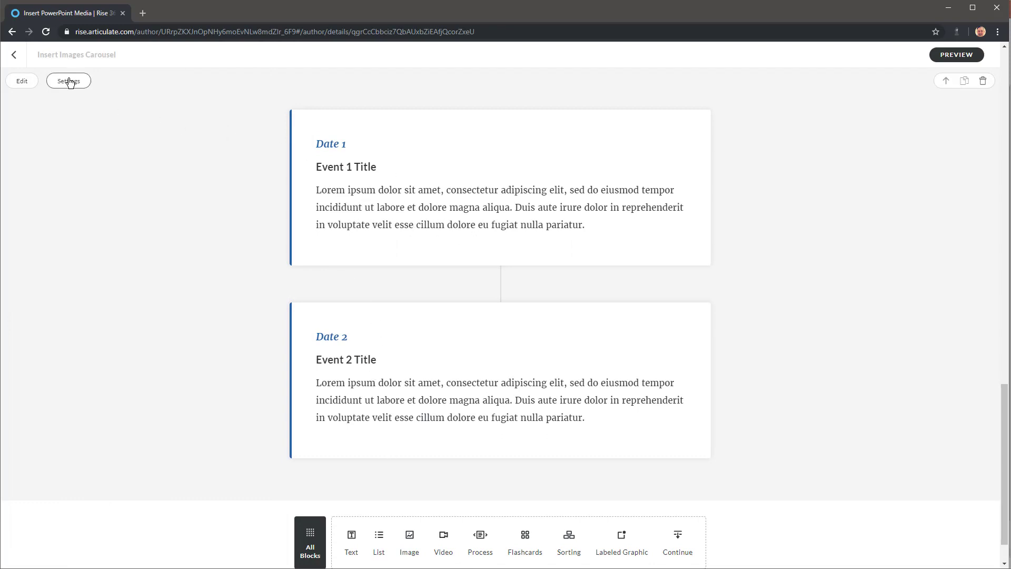
Open the Timeline block for editing and clear the first event's date, title and description.
left_click(24, 81)
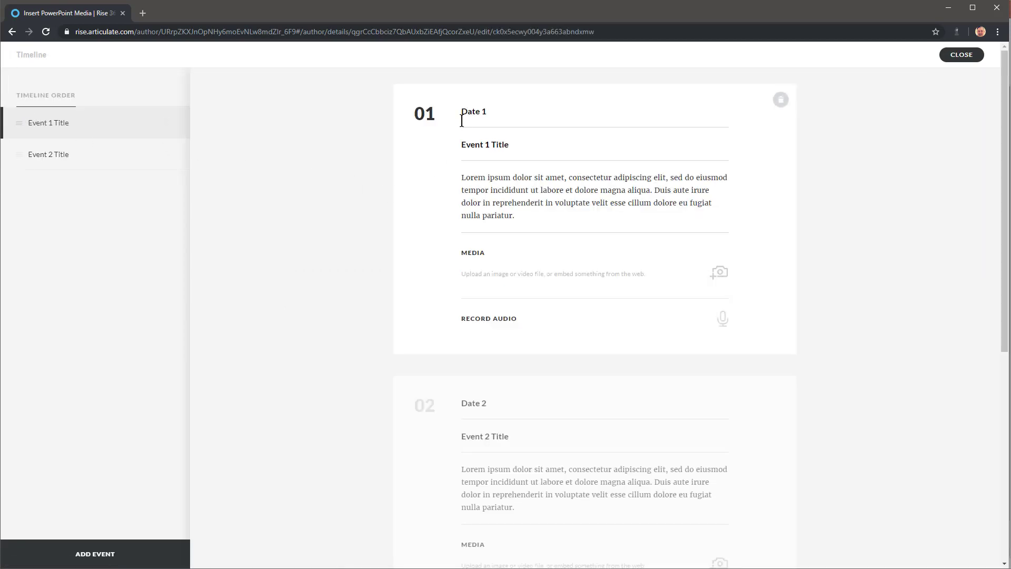
triple_click(493, 114)
key("BackSpace")
left_click_drag(521, 147, 531, 216)
key("BackSpace")
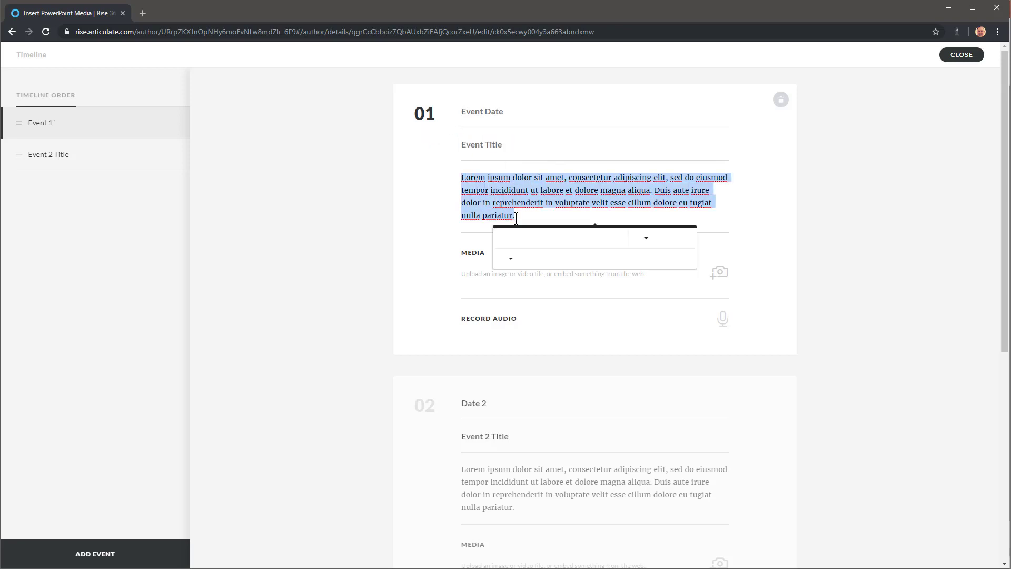
key("BackSpace")
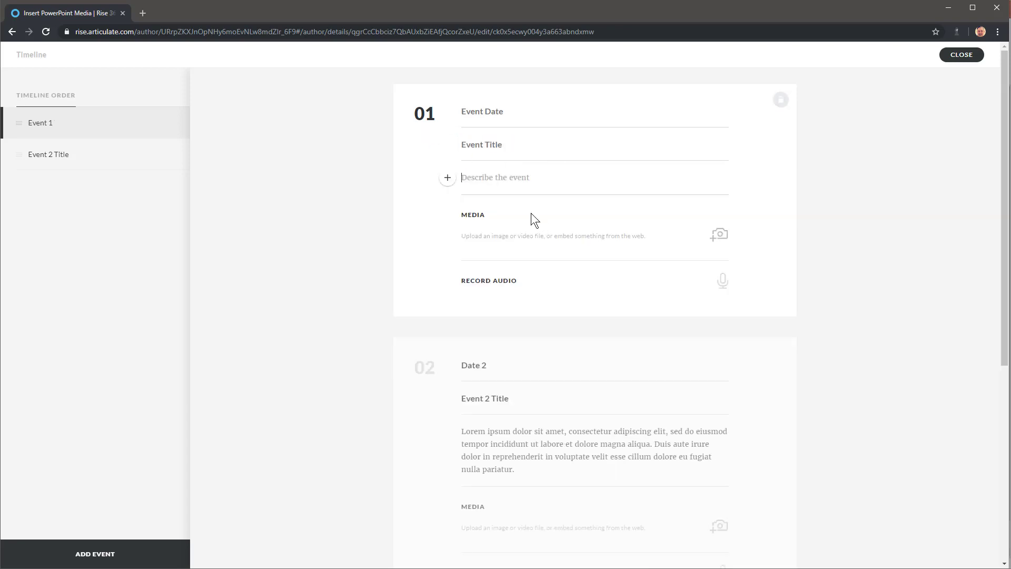
Upload Slide1.PNG from the SlideDemo folder as the first event's media.
left_click(724, 246)
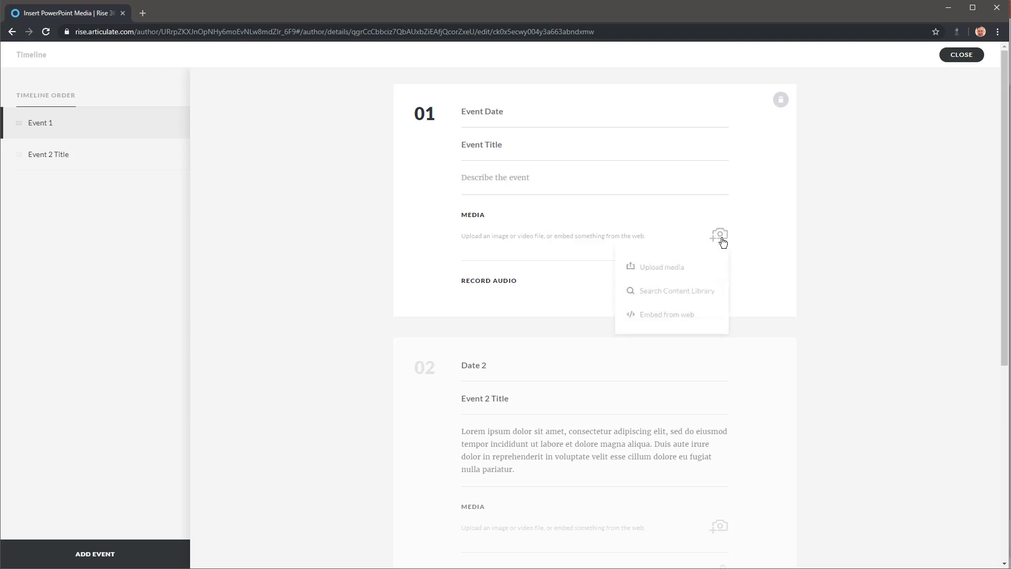
left_click(662, 269)
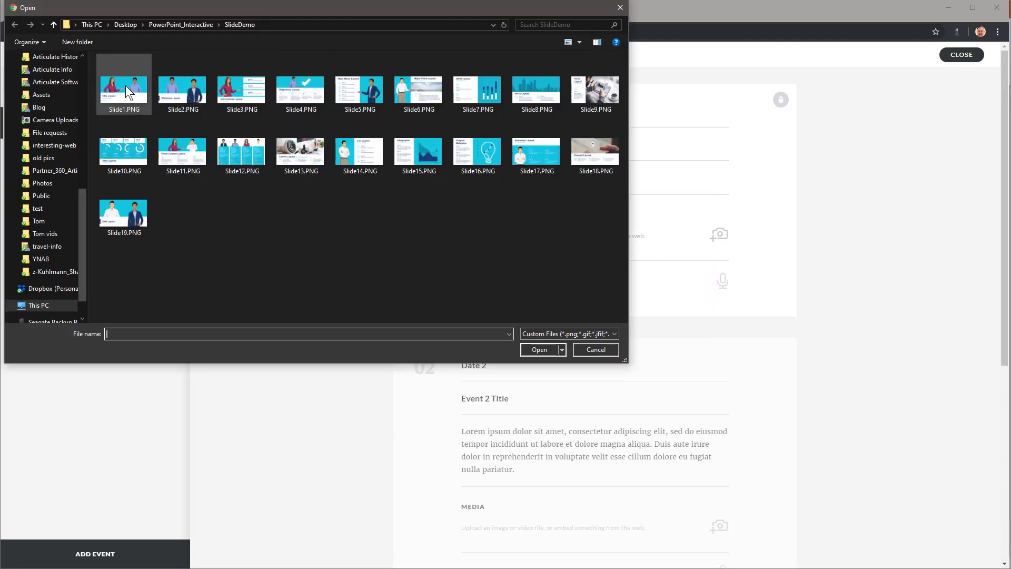
left_click(126, 92)
left_click(532, 351)
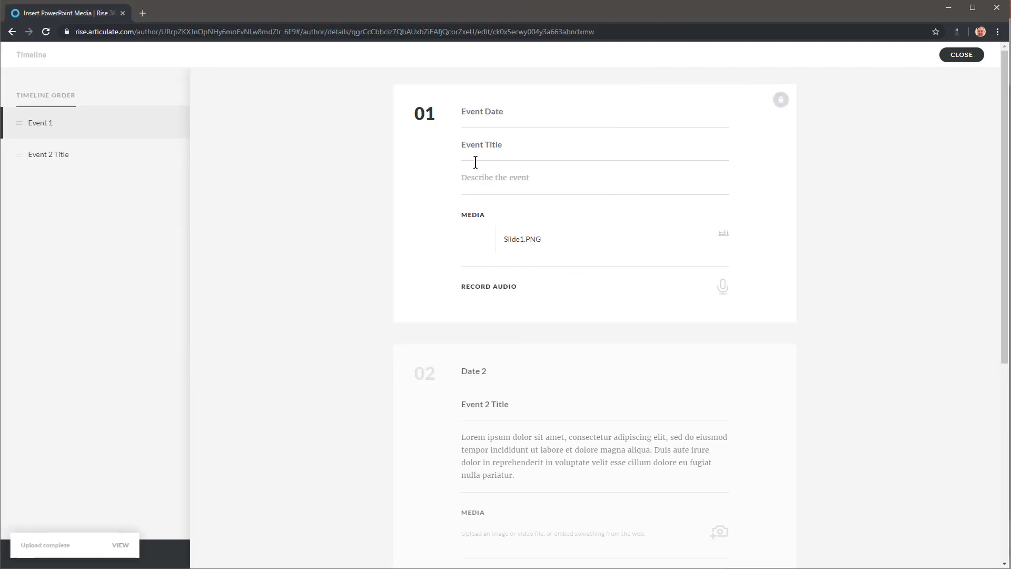
Record an audio clip of about two seconds for the first timeline event.
left_click(723, 294)
left_click(603, 339)
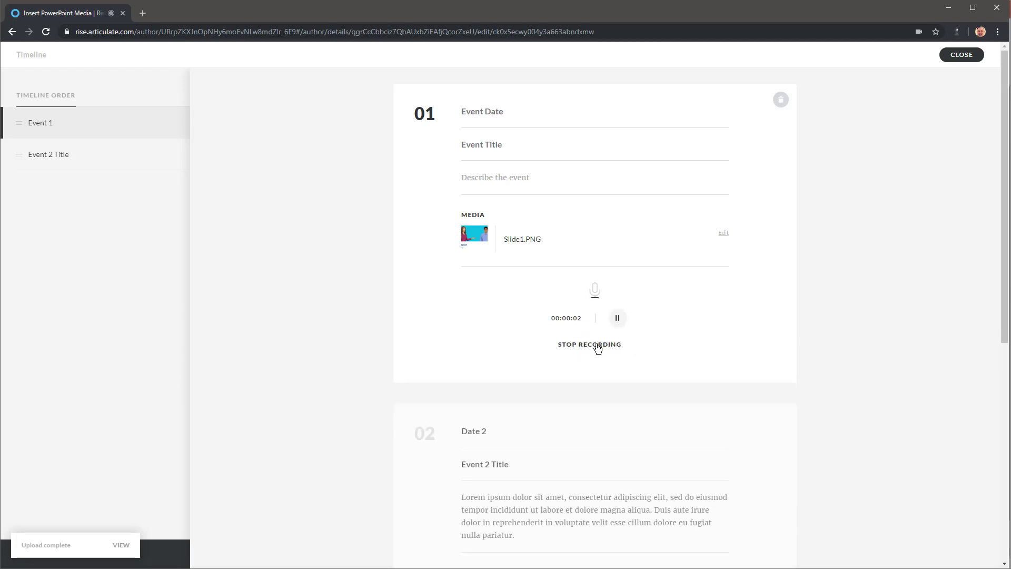
left_click(598, 345)
Clear the placeholder date and title of the second timeline event.
scroll(630, 367, "down", 2)
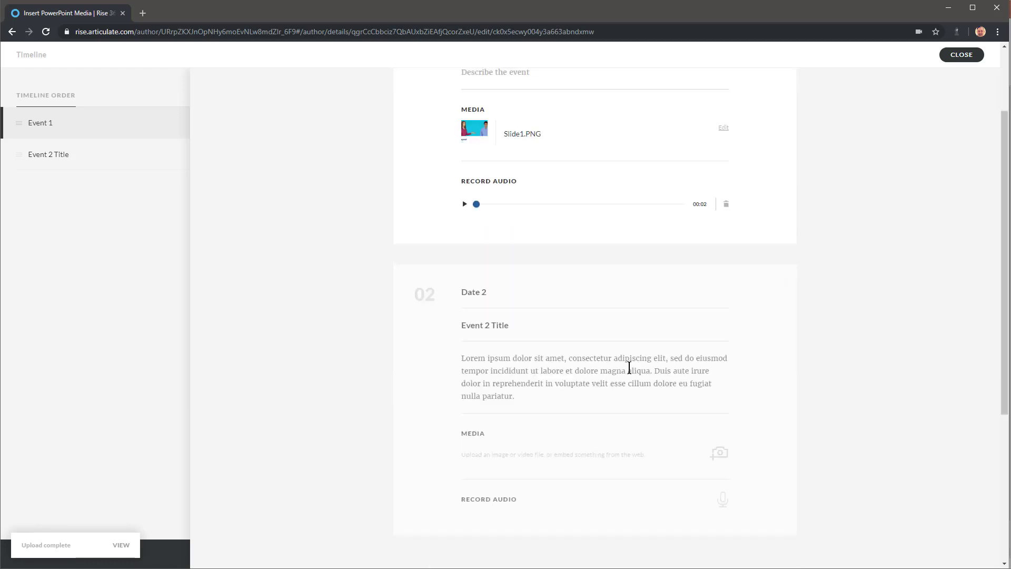
scroll(619, 356, "down", 2)
triple_click(489, 188)
left_click_drag(486, 188, 520, 203)
key("BackSpace")
triple_click(493, 221)
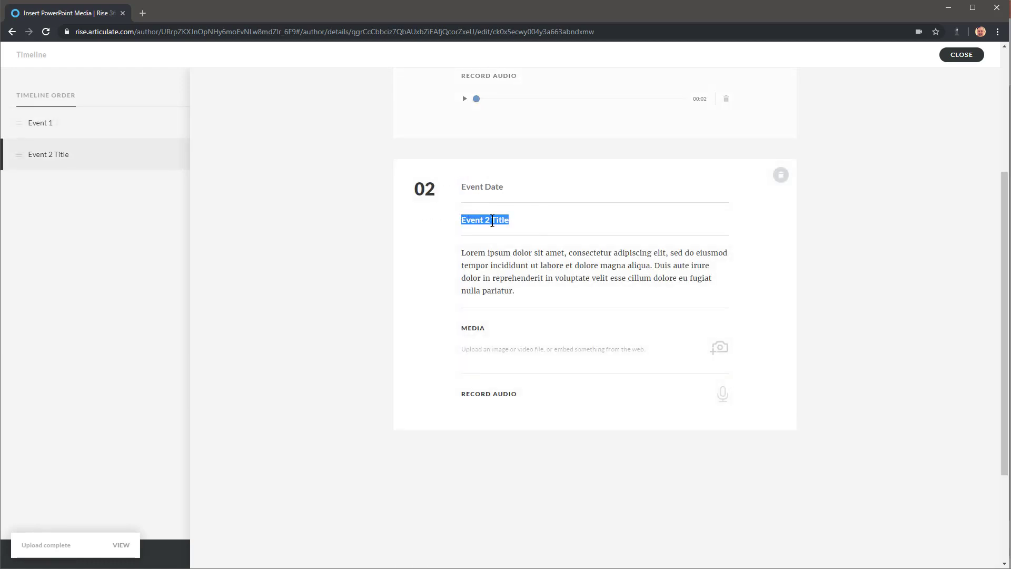
key("BackSpace")
Enter "Date Title" as the second event's date and delete its placeholder description.
scroll(593, 250, "up", 4)
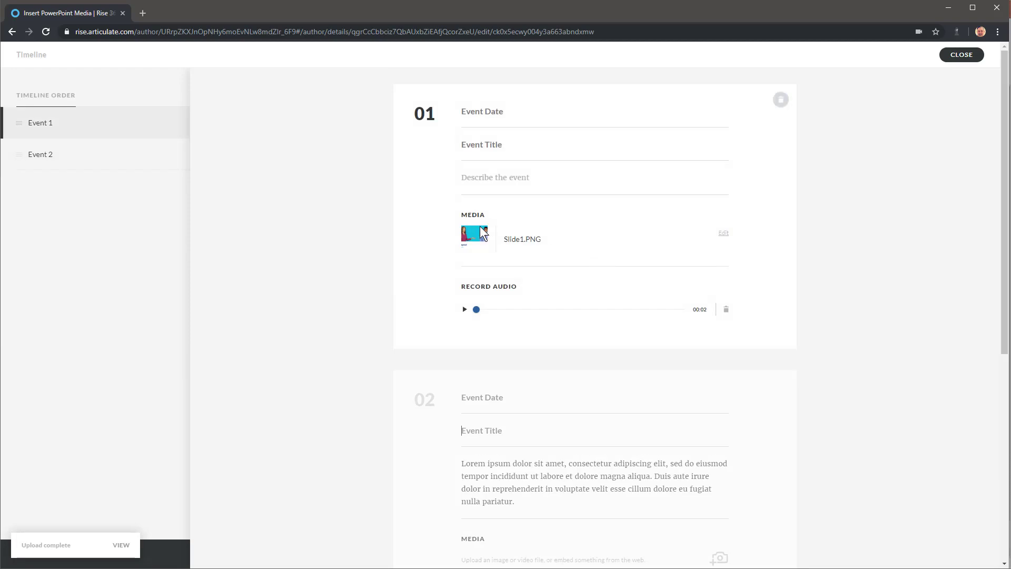
scroll(580, 309, "down", 2)
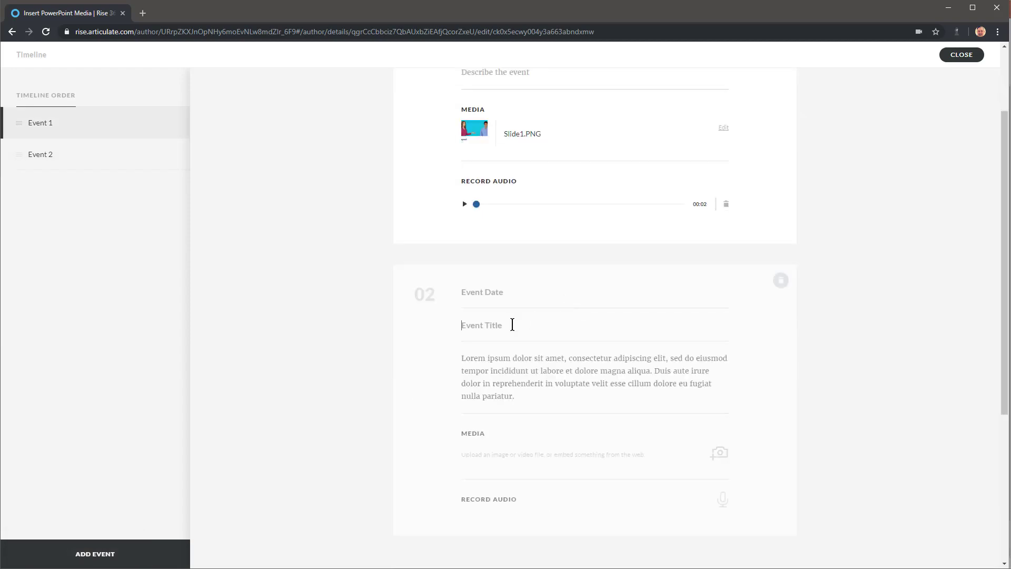
left_click(475, 295)
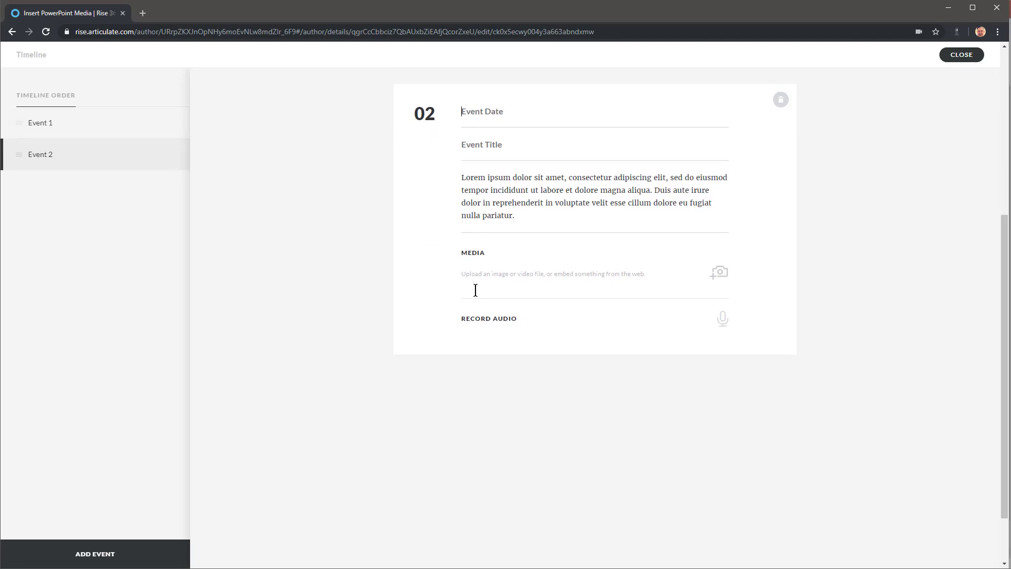
type("Date Title")
left_click_drag(515, 216, 458, 179)
key("BackSpace")
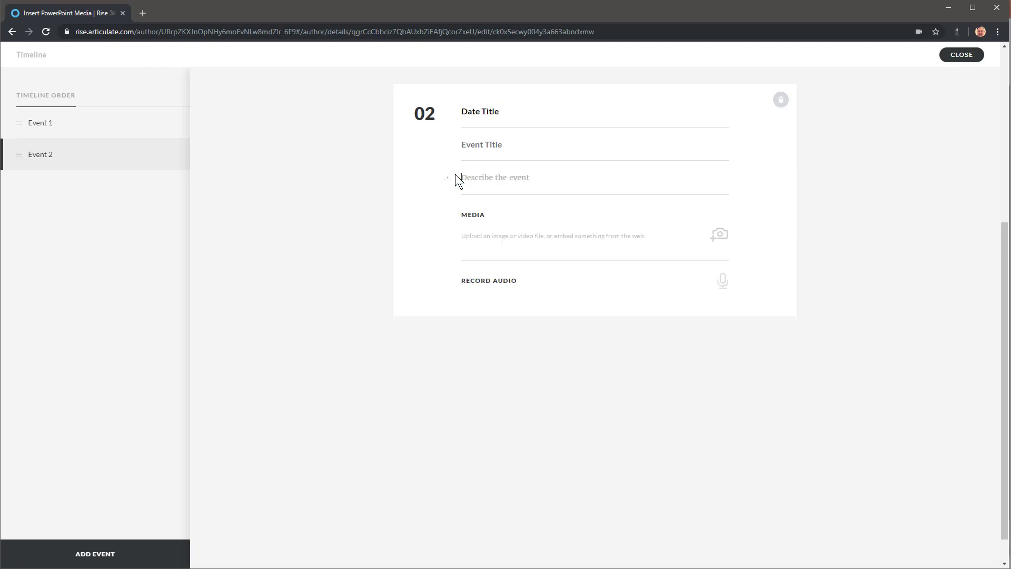
Upload Slide3.PNG from the SlideDemo folder as the second event's media.
left_click(714, 241)
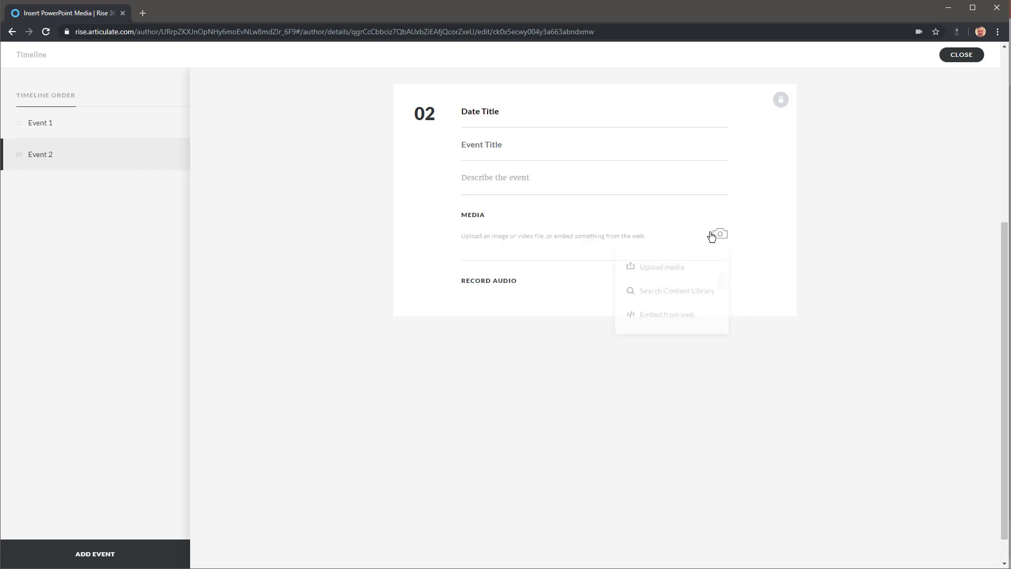
left_click(671, 273)
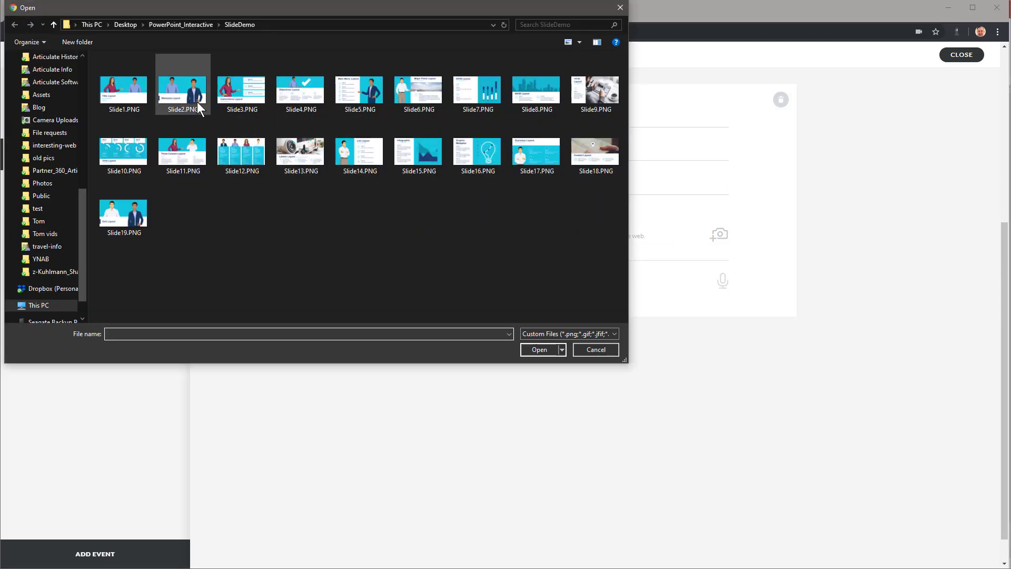
left_click(243, 93)
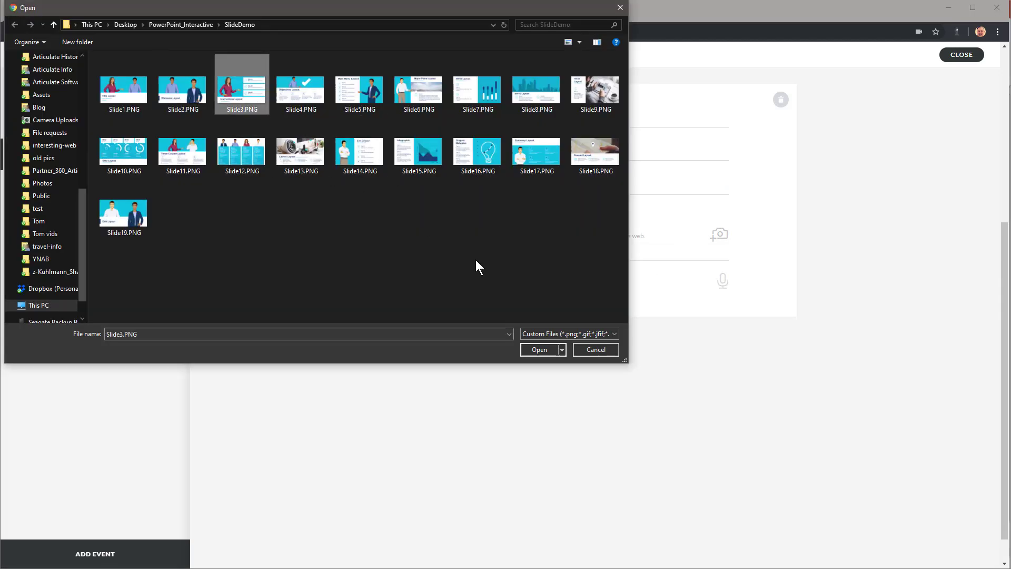
left_click(542, 348)
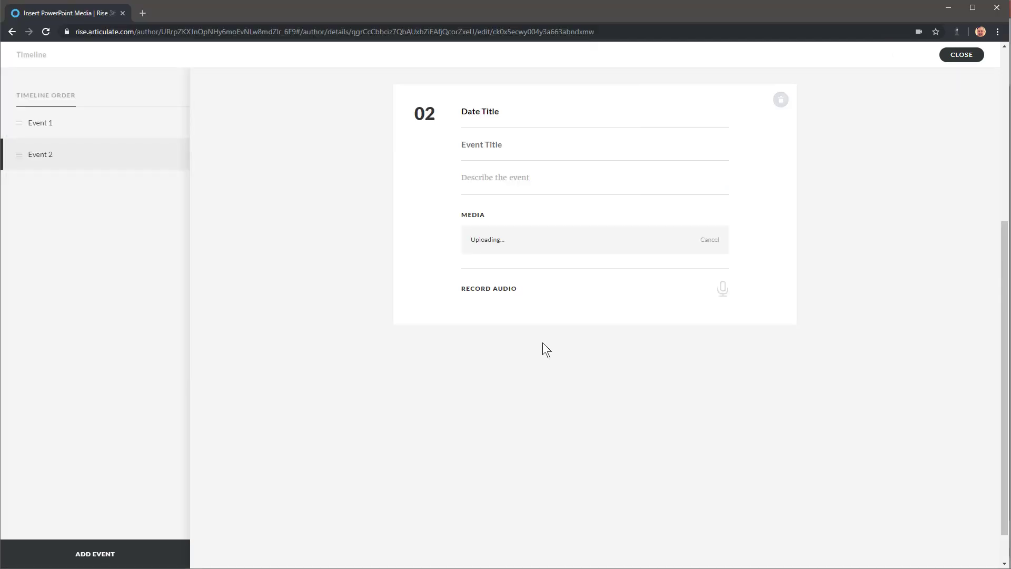
Record an audio clip of about two seconds for the second timeline event.
left_click(720, 296)
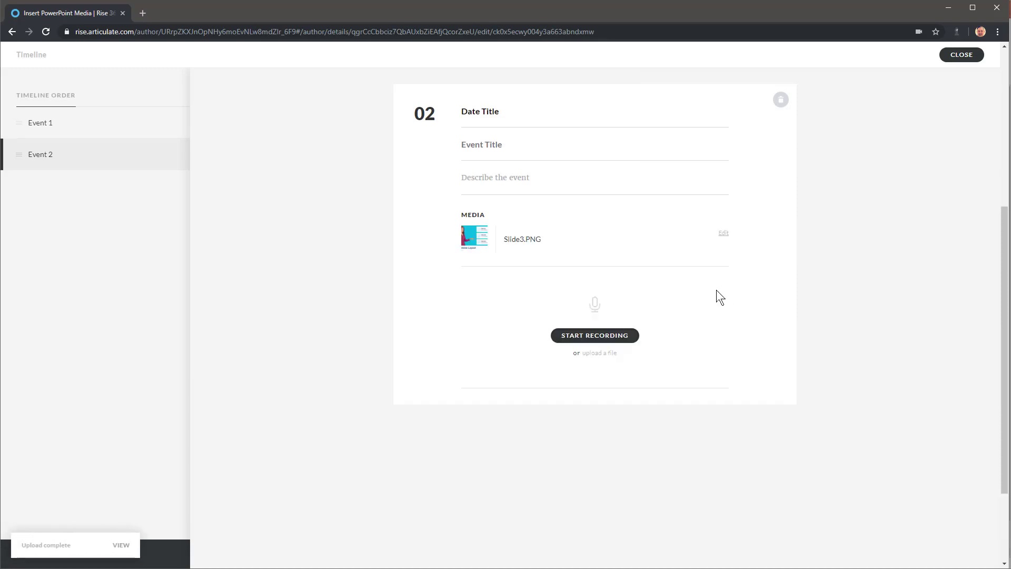
left_click(615, 335)
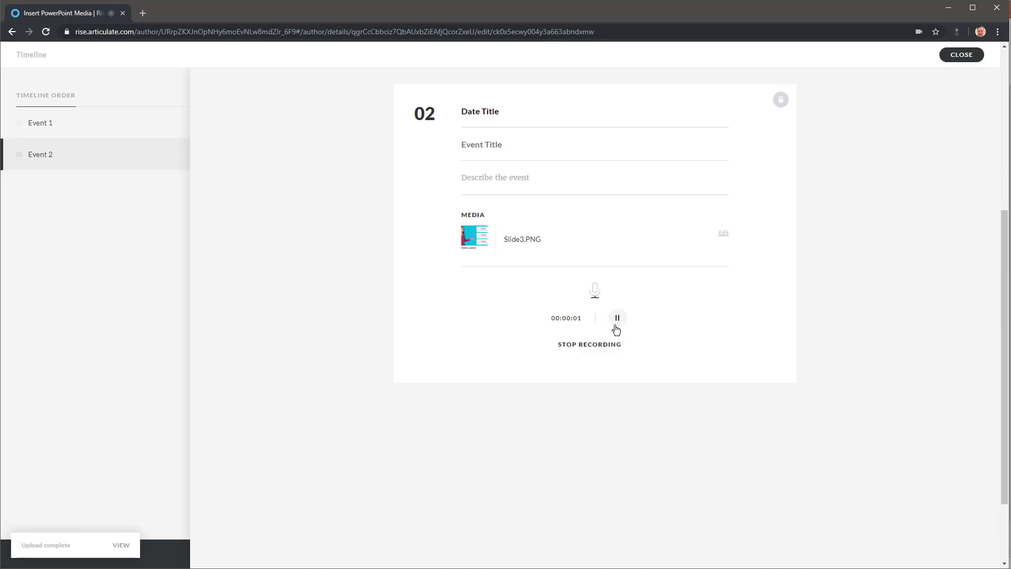
left_click(602, 343)
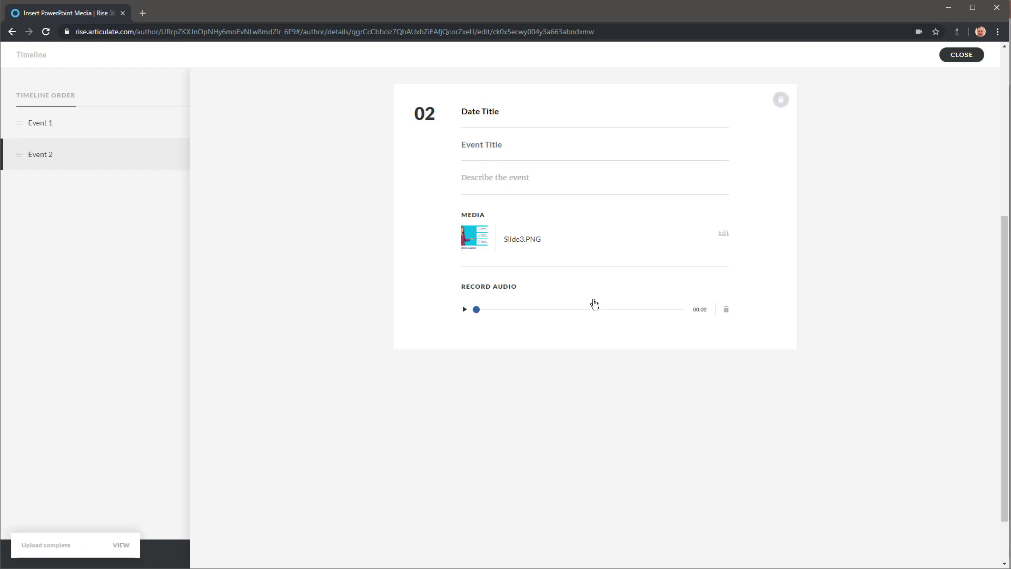
Add a third event to the timeline and title it "Event Title".
left_click(164, 559)
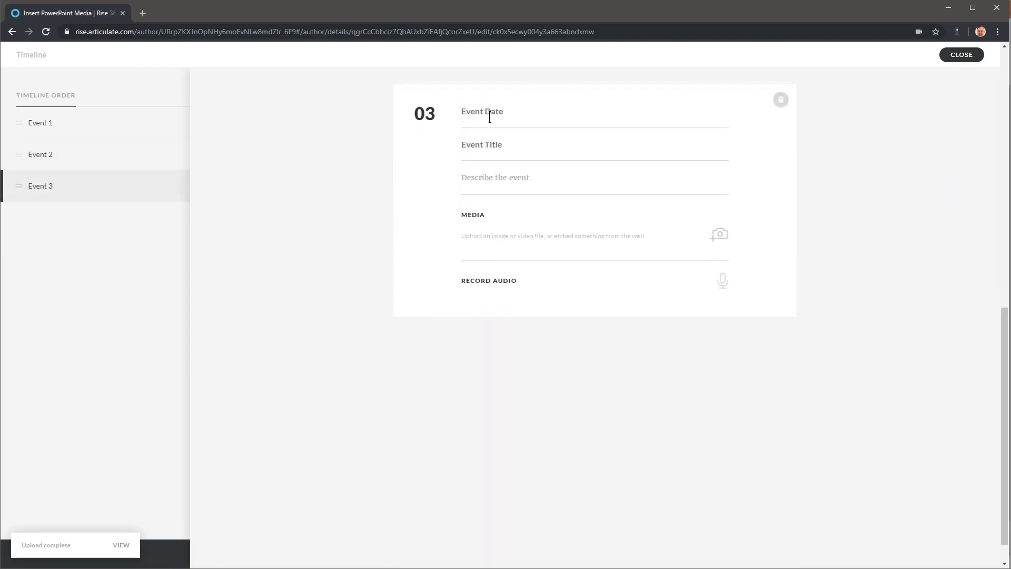
left_click(483, 150)
type("Event")
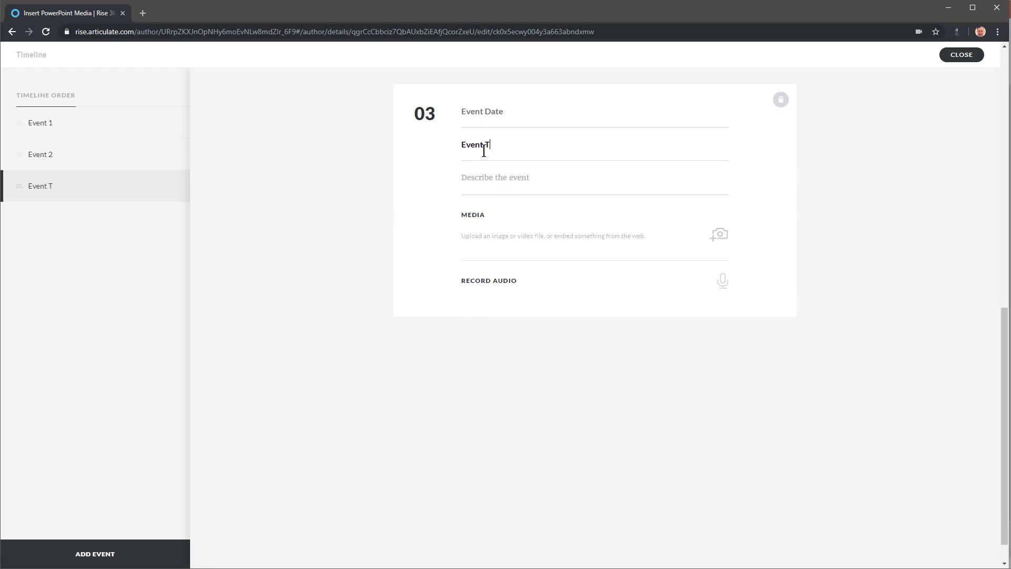
type(" Title")
Upload Slide5.PNG from the SlideDemo folder as the third event's media.
left_click(719, 234)
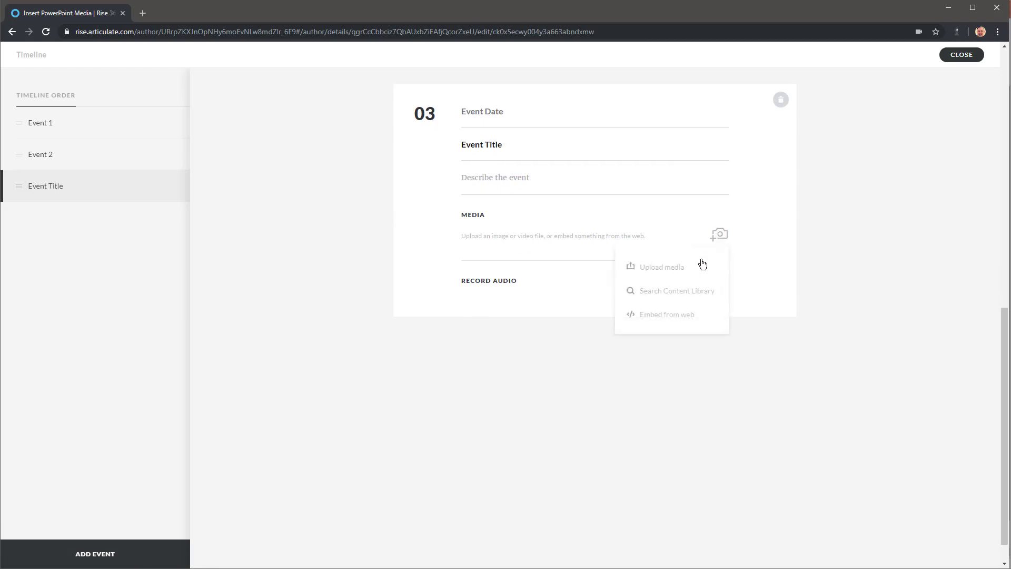
left_click(671, 268)
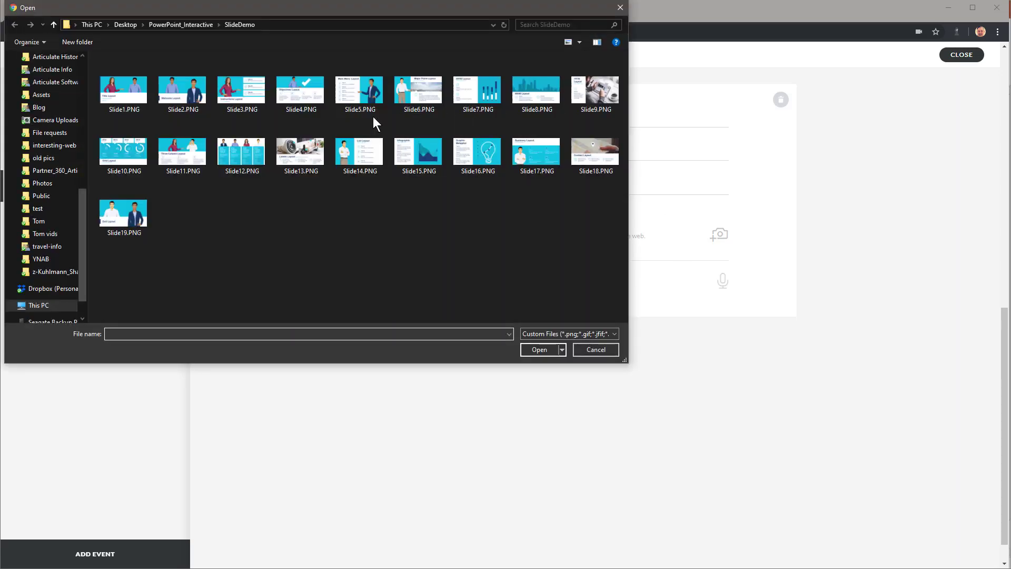
left_click(360, 90)
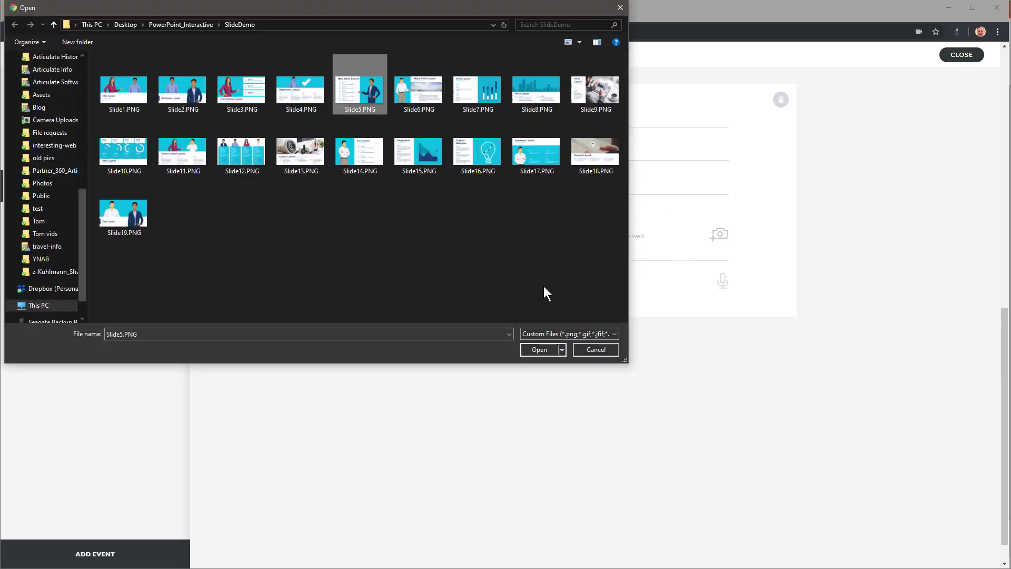
left_click(540, 350)
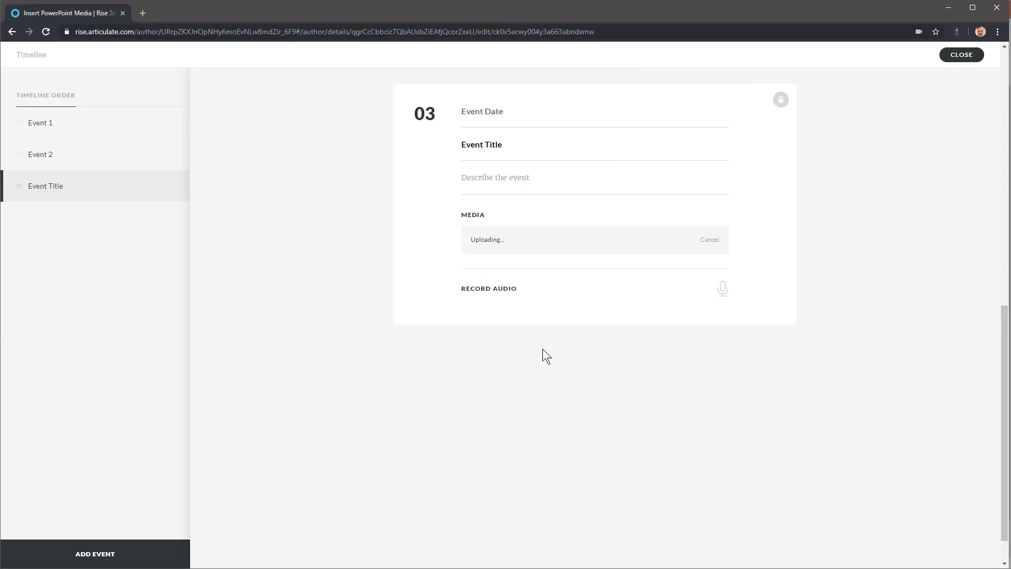
Record an audio clip of about one second for the third timeline event.
left_click(723, 293)
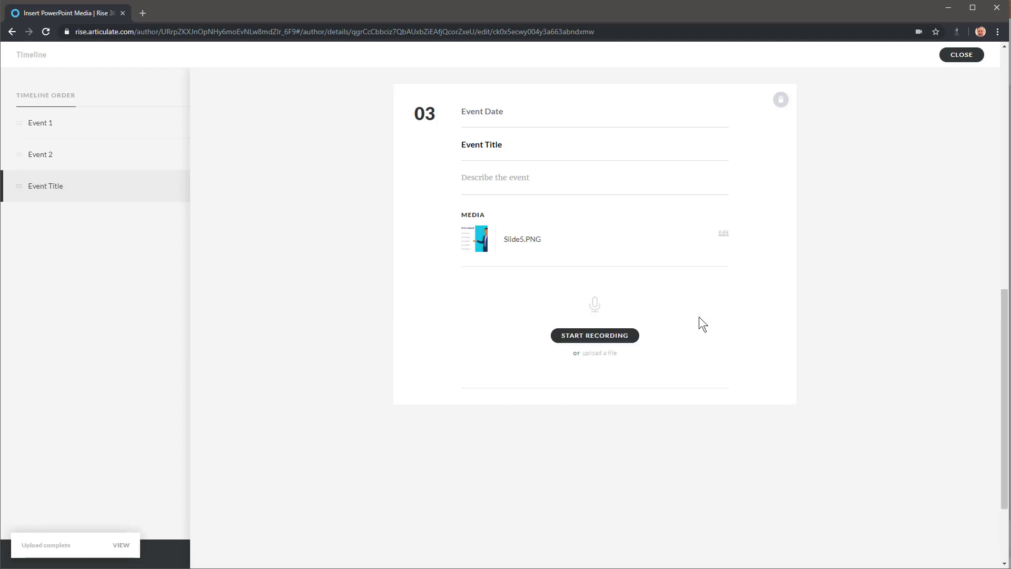
left_click(606, 342)
left_click(597, 346)
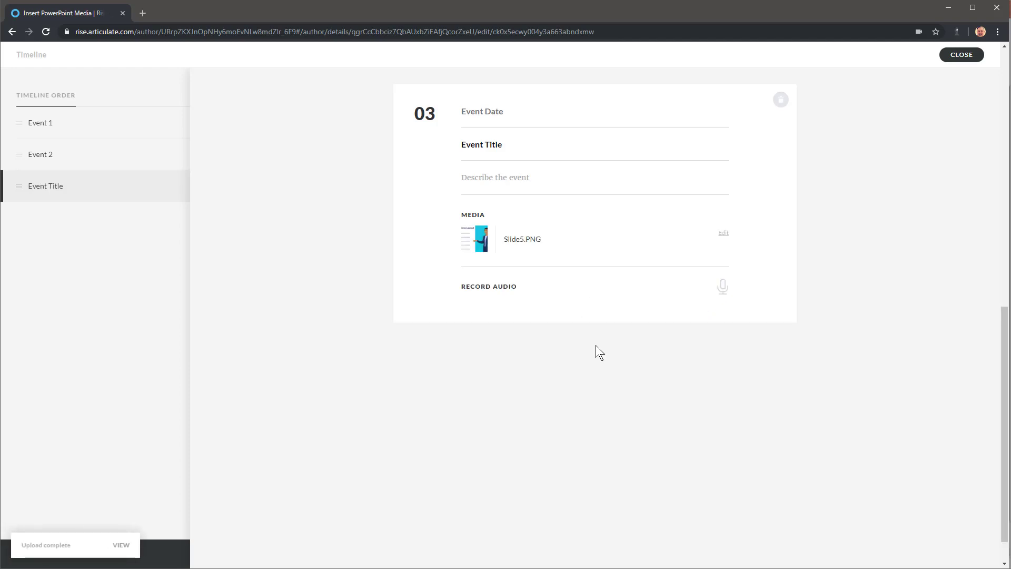
Review the text fields, slide images and audio of the three timeline events, and close the timeline editor.
scroll(546, 295, "up", 4)
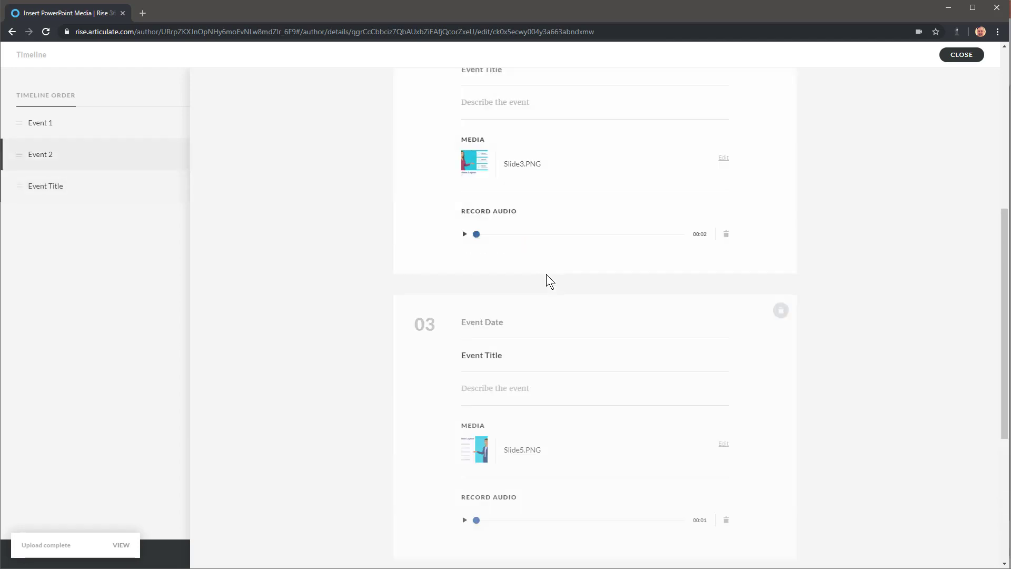
scroll(545, 274, "up", 7)
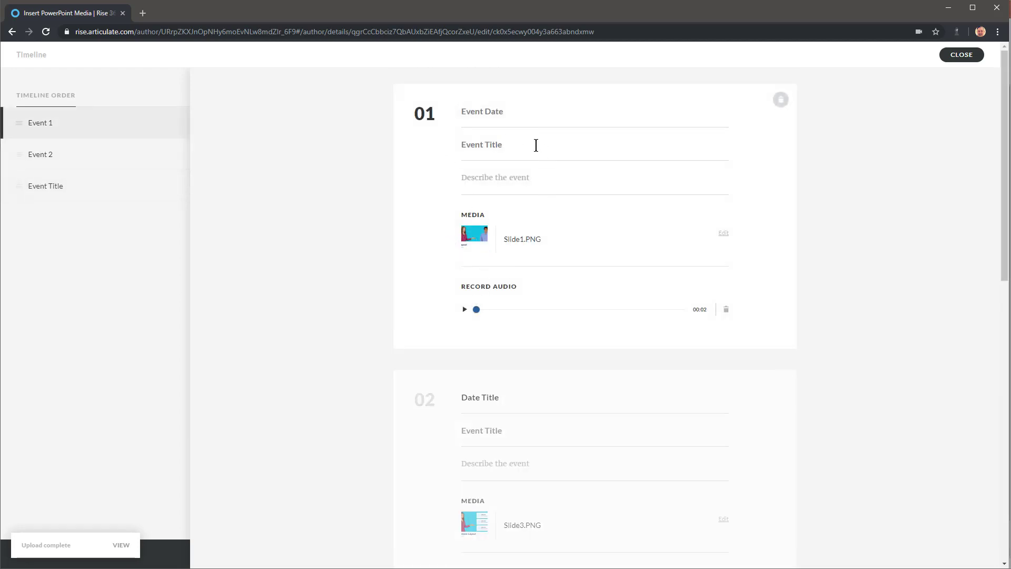
scroll(581, 162, "down", 3)
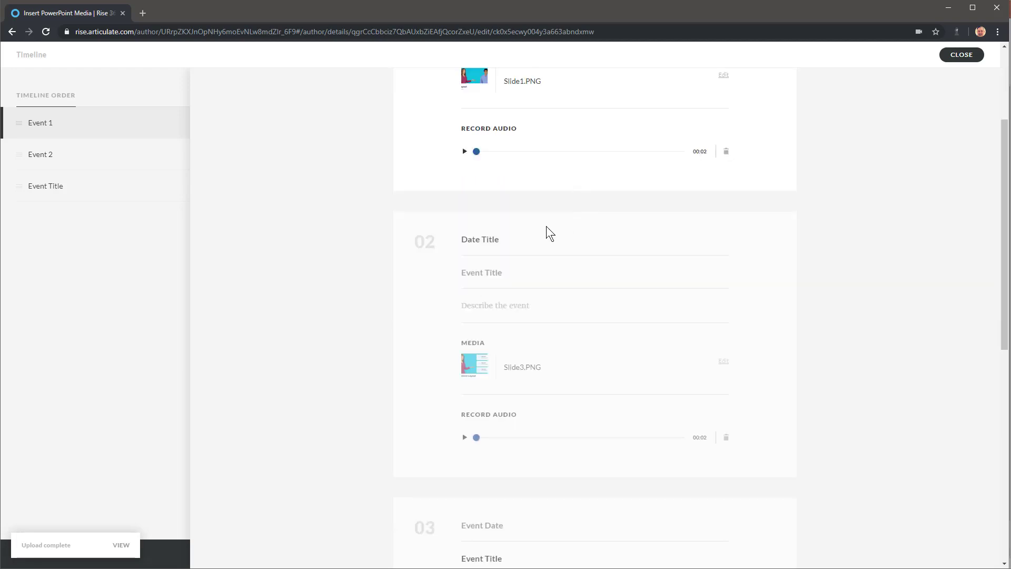
scroll(546, 227, "up", 1)
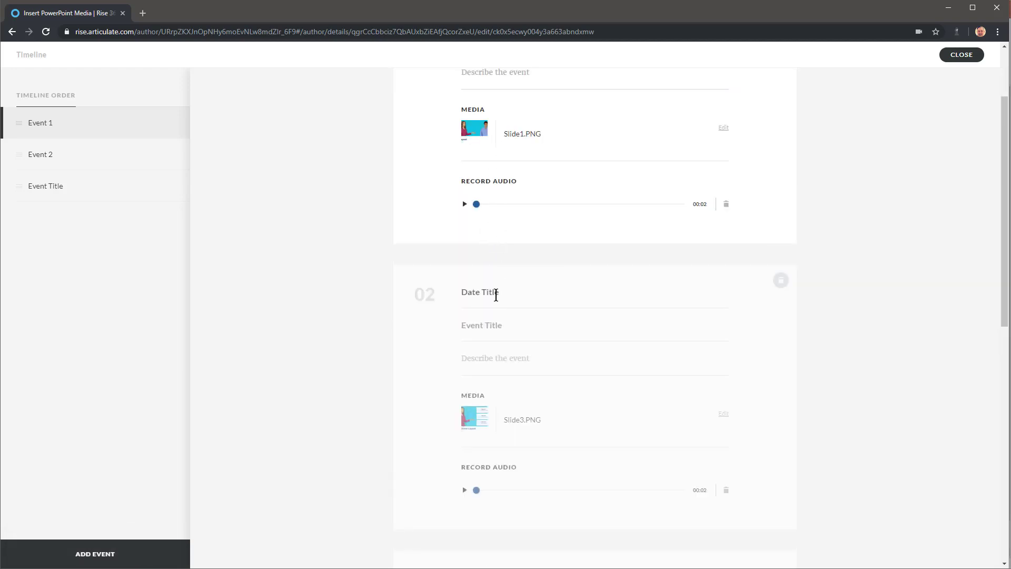
scroll(545, 316, "down", 4)
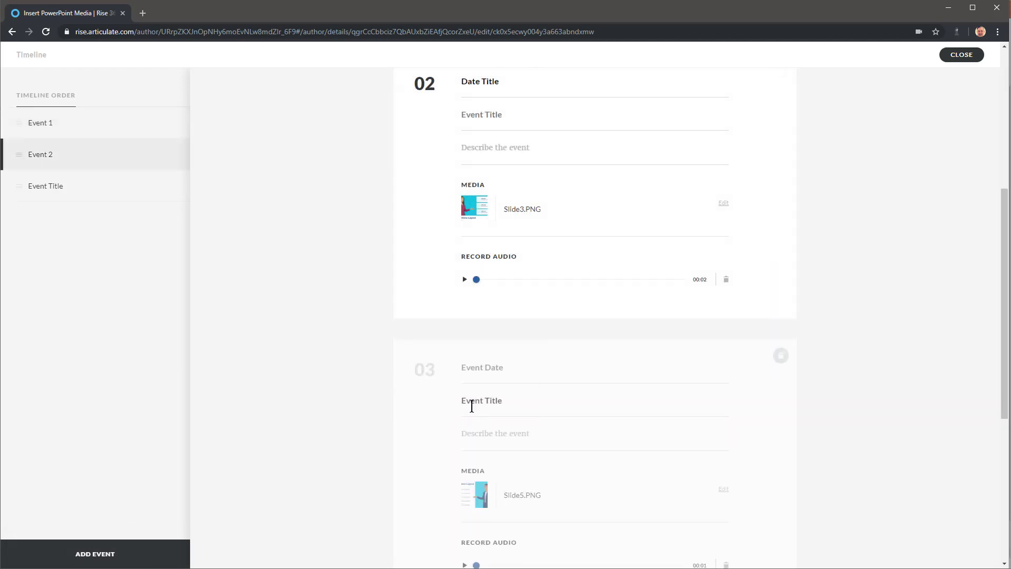
scroll(477, 404, "up", 6)
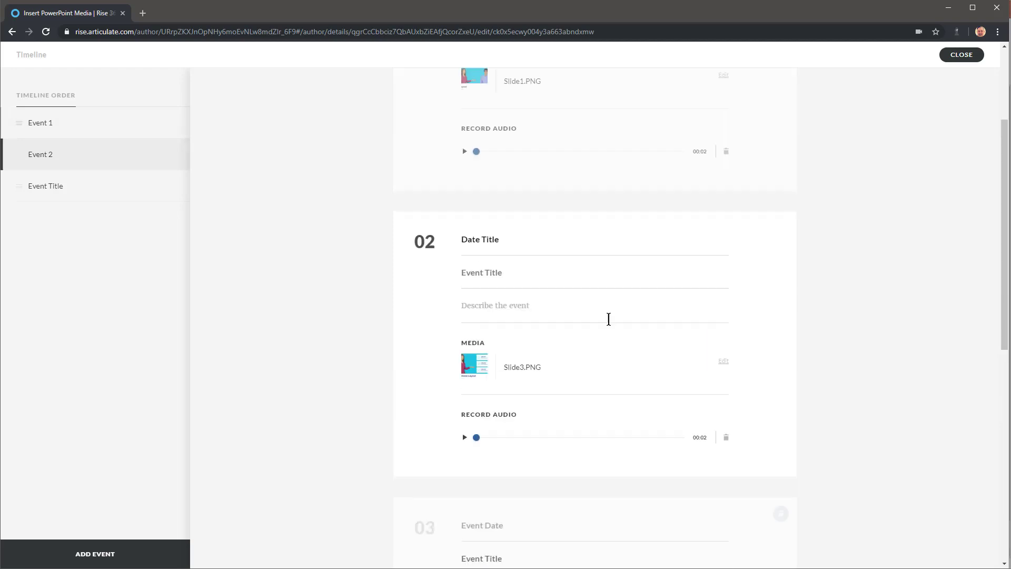
left_click(960, 55)
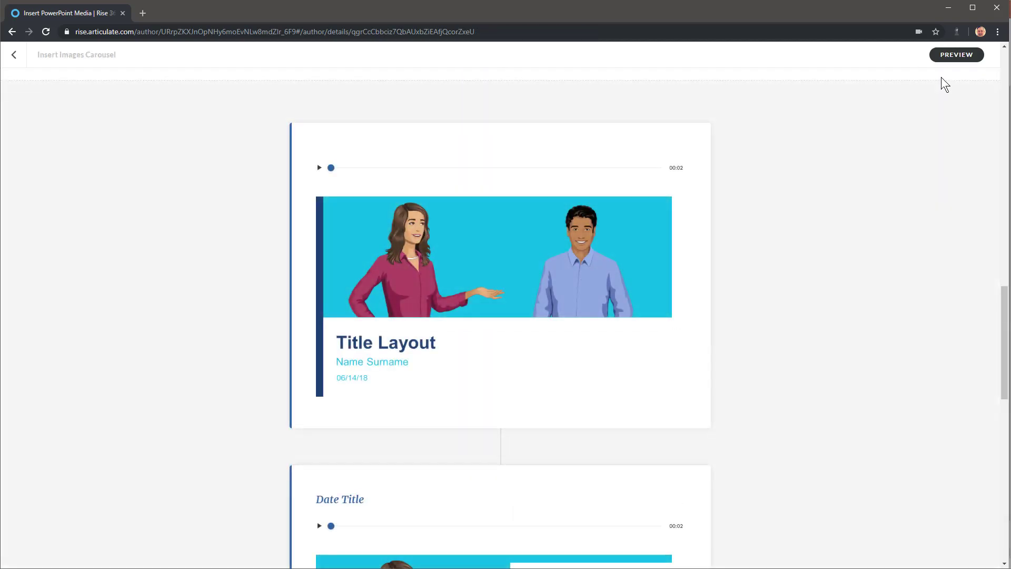
Preview the Insert Images Carousel lesson and examine how the timeline's three events present their slide images and audio below the image carousels.
left_click(957, 56)
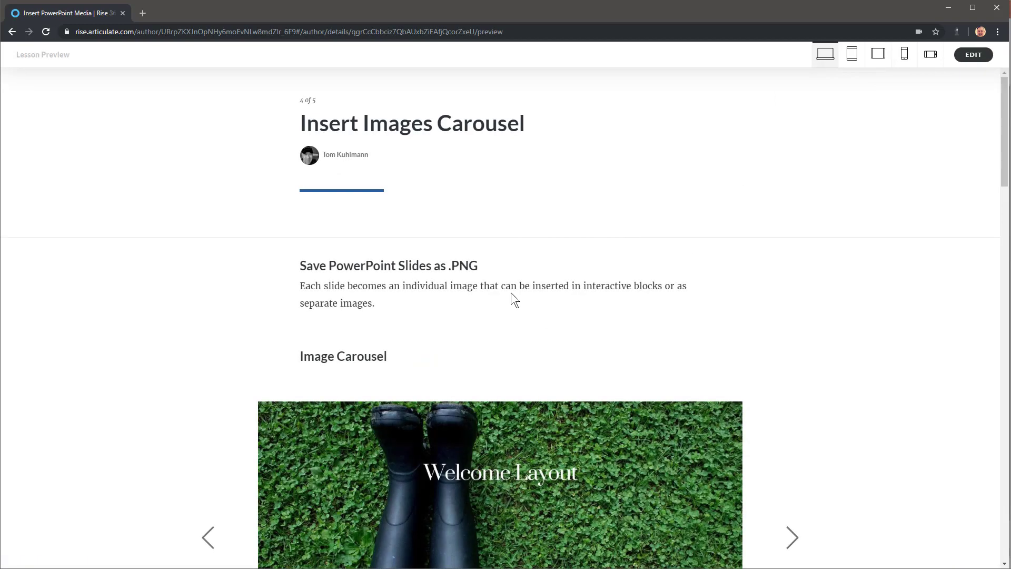
scroll(527, 292, "down", 7)
scroll(551, 293, "down", 12)
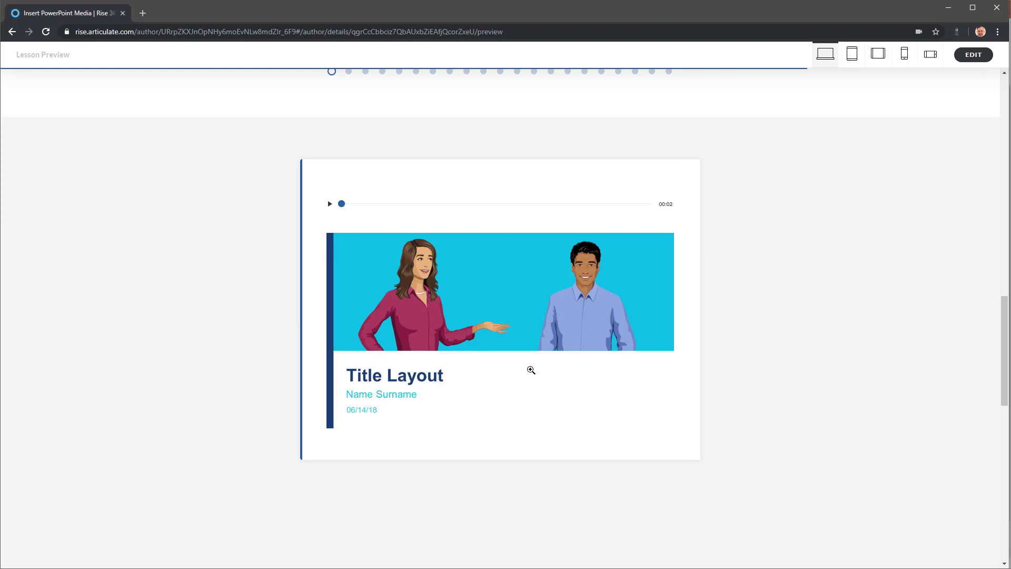
scroll(568, 350, "down", 5)
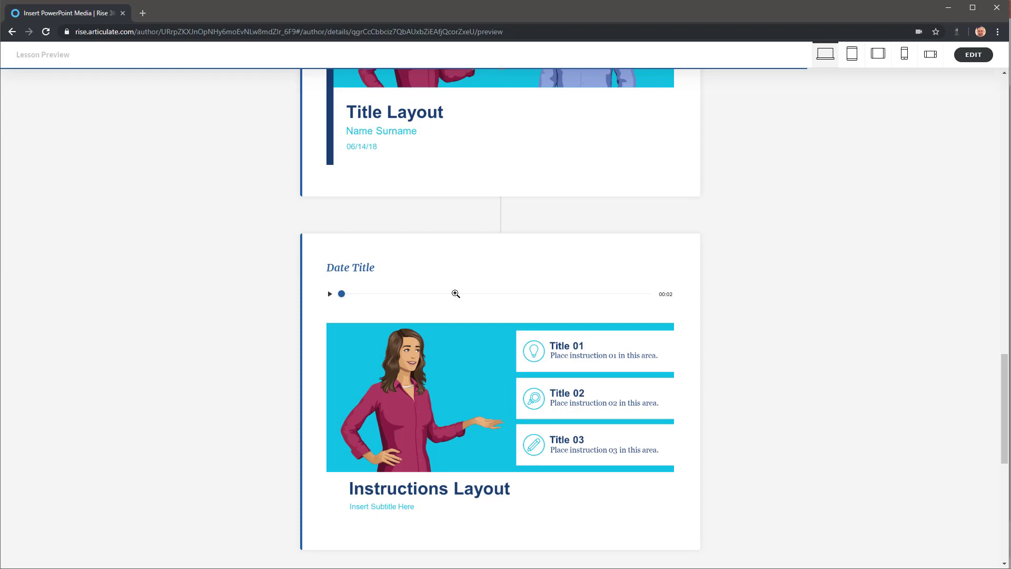
scroll(456, 293, "down", 4)
scroll(422, 401, "up", 4)
scroll(401, 426, "down", 4)
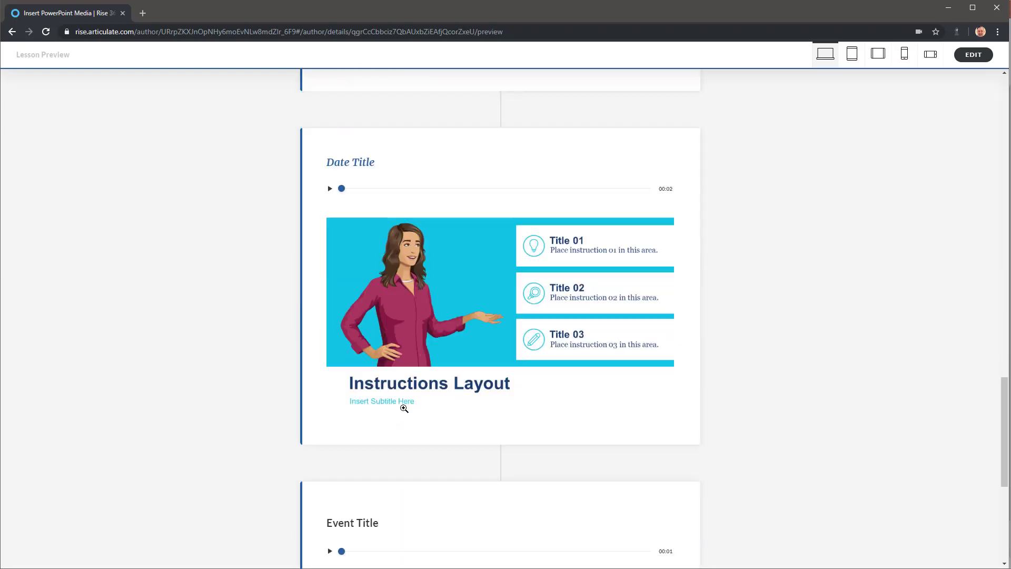
scroll(409, 415, "up", 4)
scroll(400, 422, "down", 3)
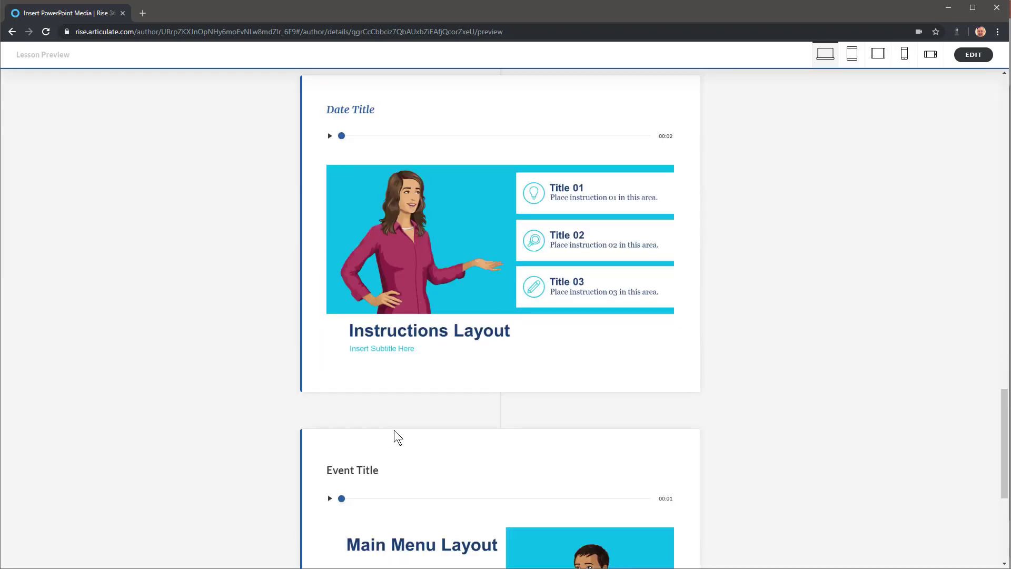
scroll(396, 425, "up", 1)
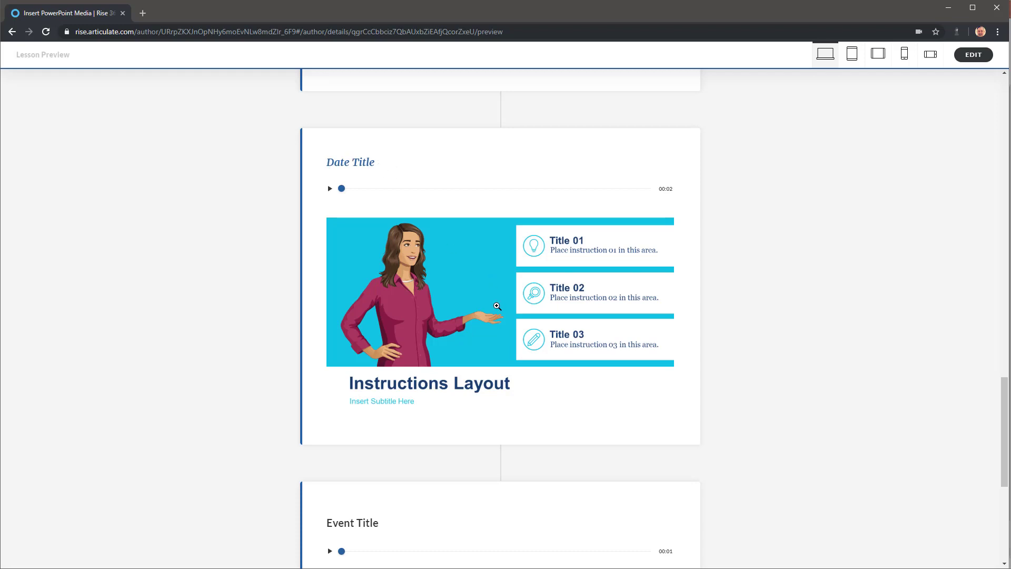
scroll(503, 327, "down", 6)
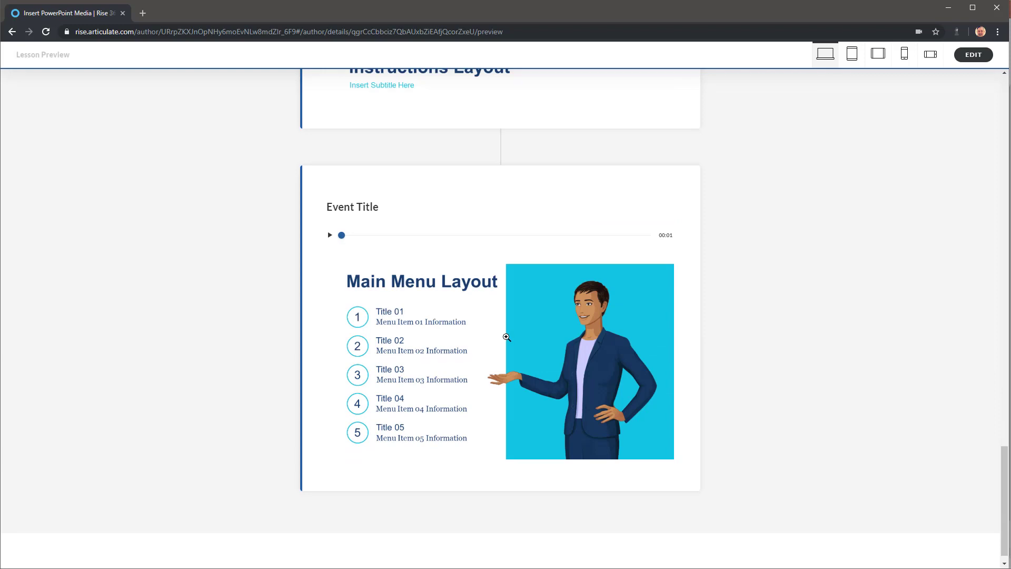
scroll(507, 341, "up", 3)
scroll(507, 341, "up", 11)
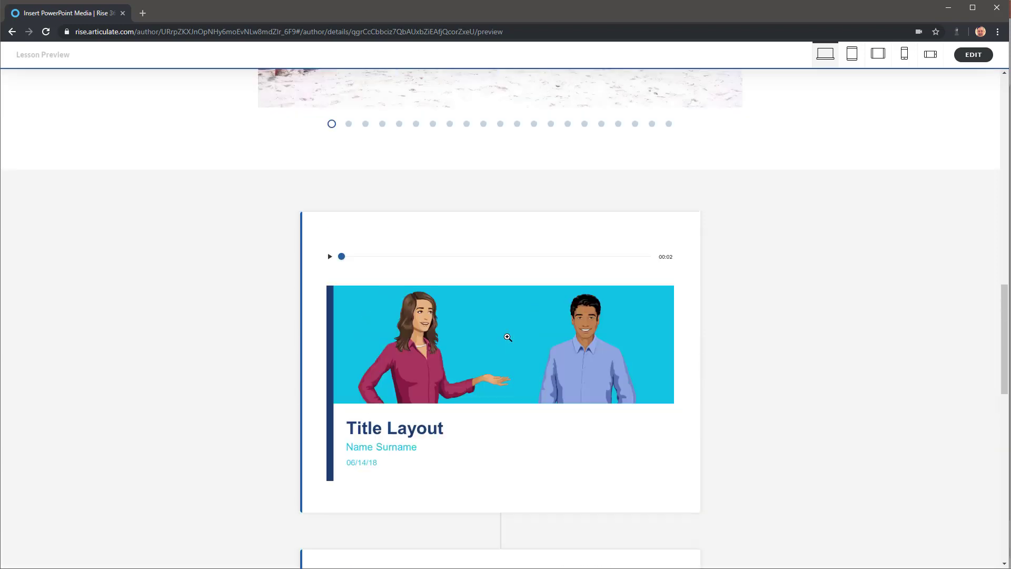
scroll(729, 353, "up", 3)
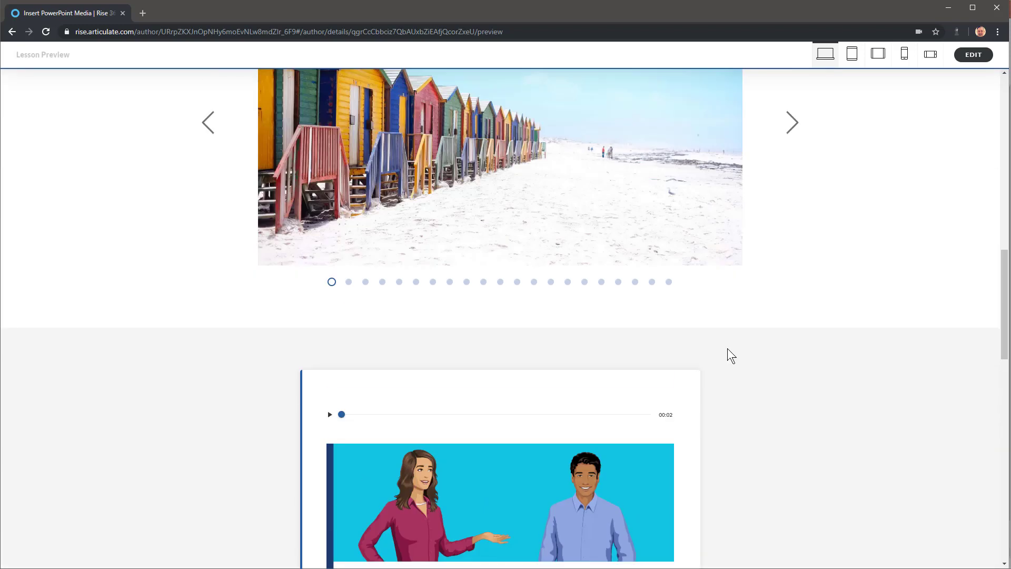